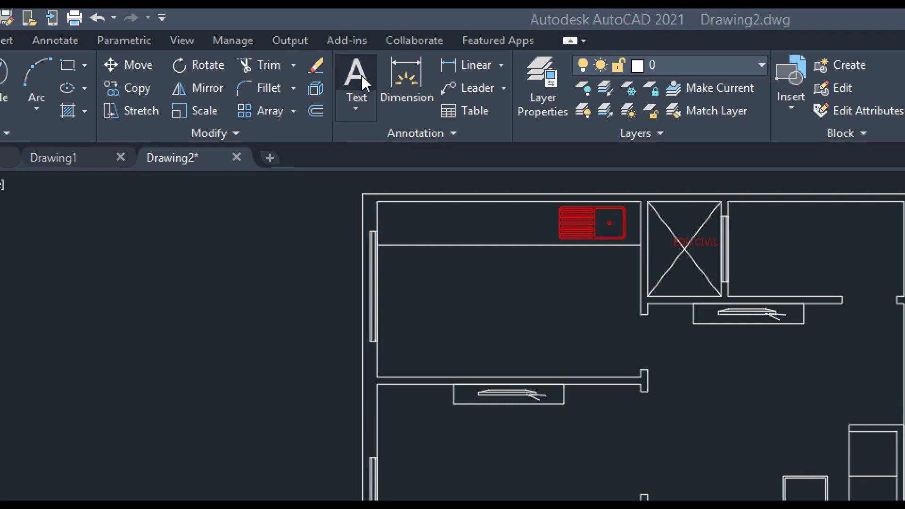
Step: Expand the Annotation panel and start the Multiline Text command
left_click(456, 136)
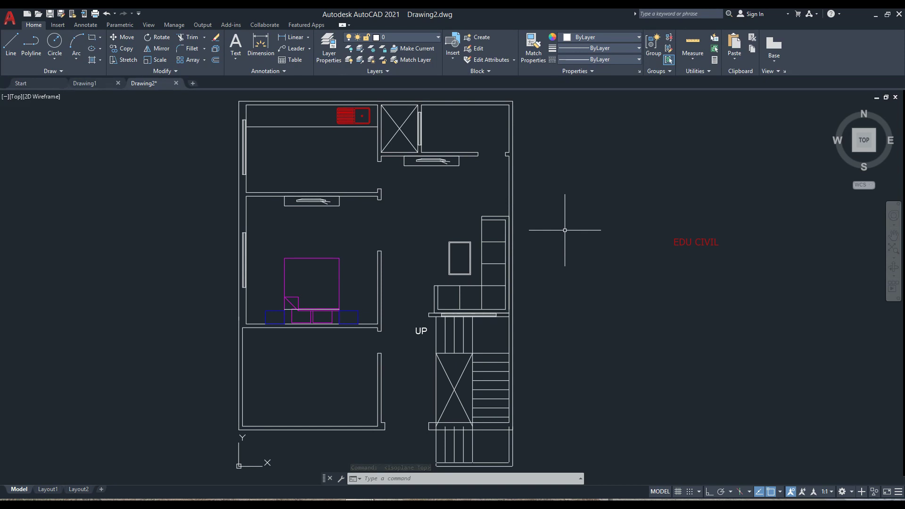
left_click(238, 41)
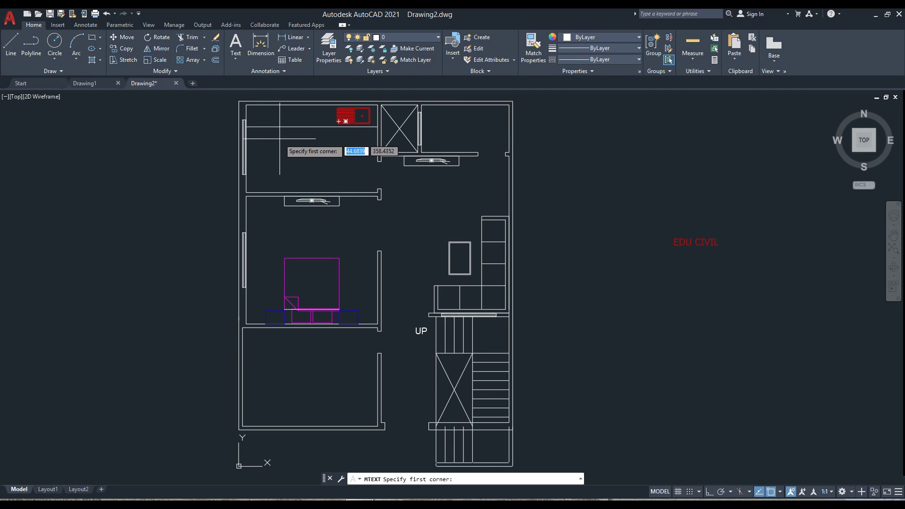
Step: Draw a text box in the kitchen and write KITCHEN over 8'0"x6'0" on two lines
left_click(279, 137)
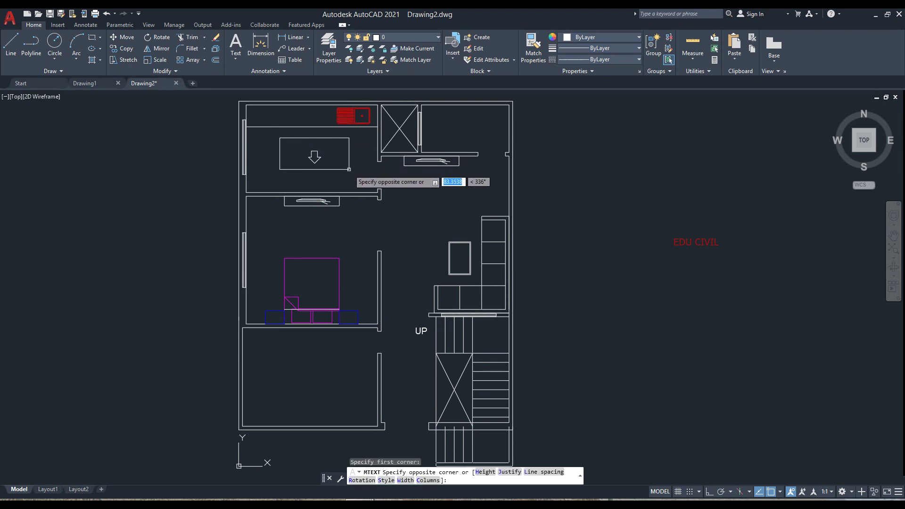
left_click(349, 169)
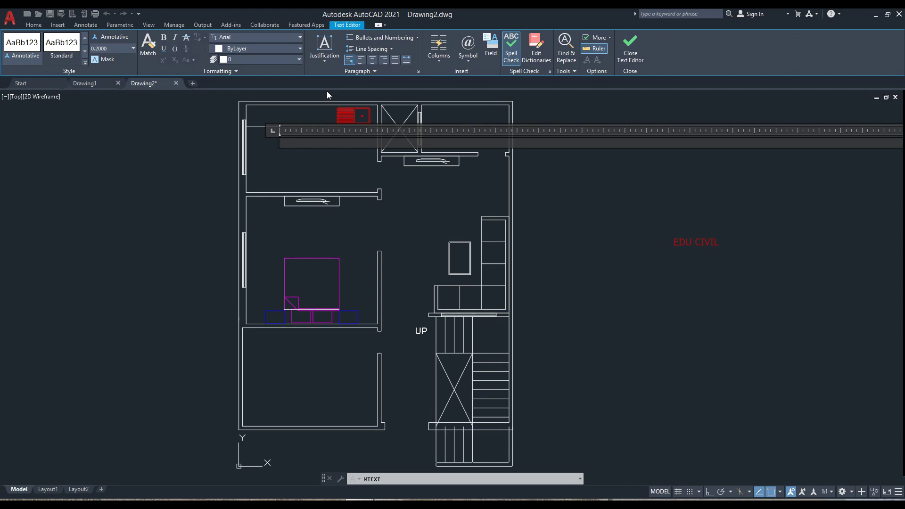
key("alt")
type("K")
type("ITH")
type("EN")
key("BackSpace")
key("BackSpace")
key("BackSpace")
type("CHEn")
key("BackSpace")
type("N")
key("Return")
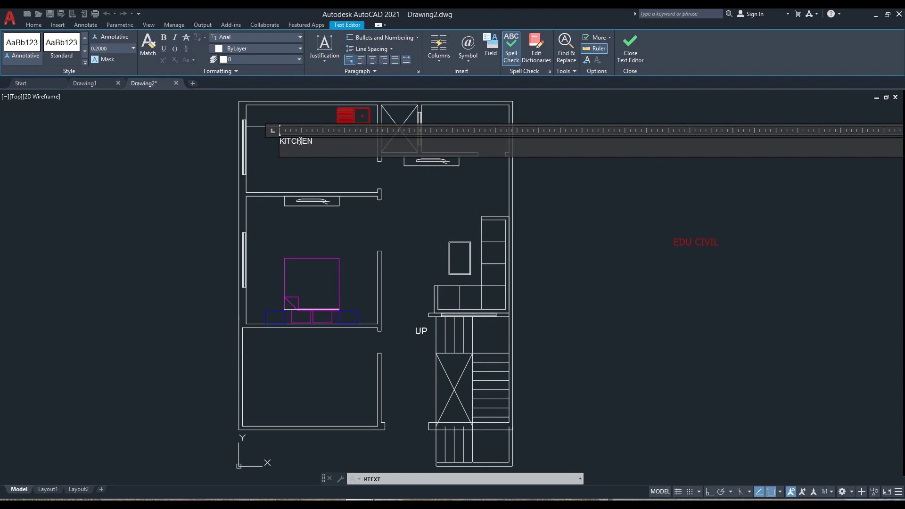
type("8'0")
type("\"")
type("x")
type("6")
type("'0?")
key("BackSpace")
key("Return")
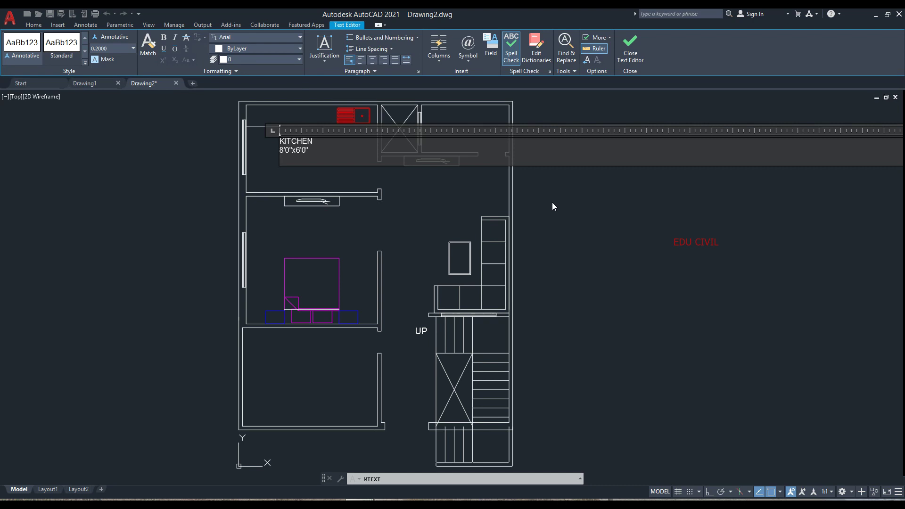
Step: Place the kitchen label, zoom in to check it, and reopen it for editing
key("Escape")
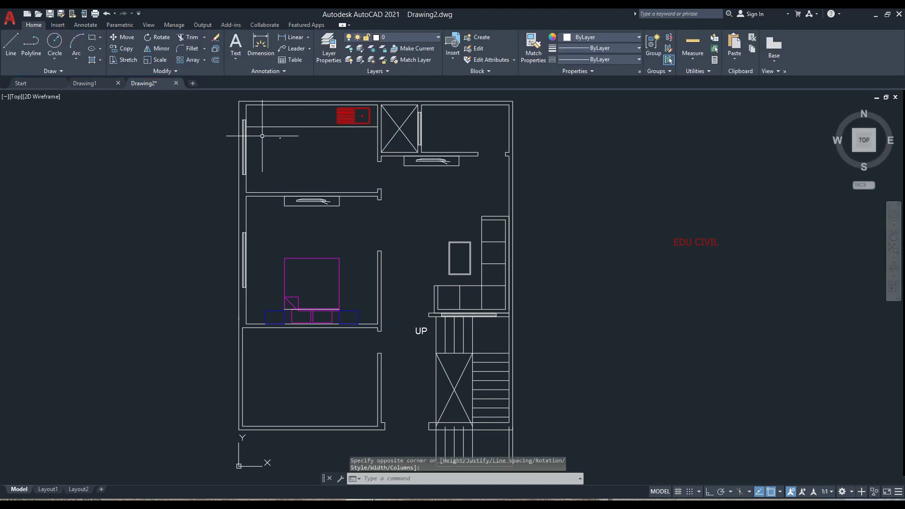
scroll(264, 134, "up", 2)
scroll(272, 138, "up", 2)
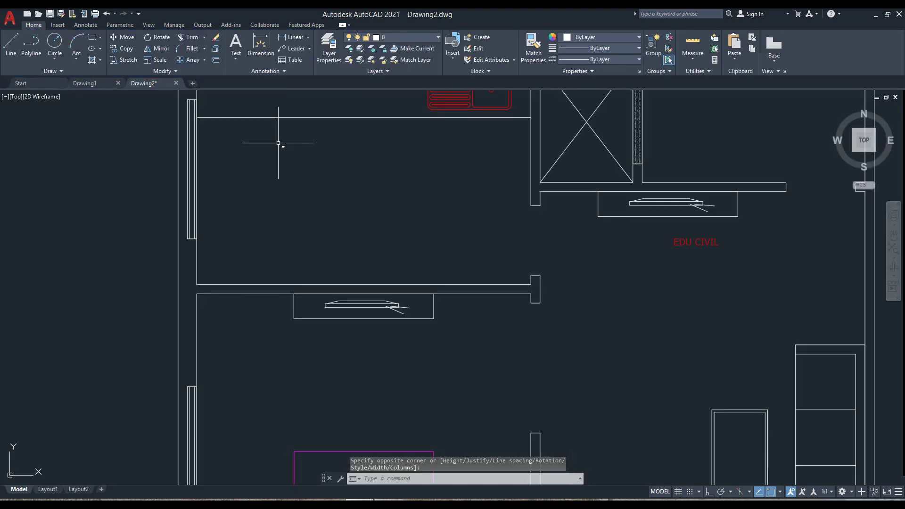
scroll(277, 162, "up", 1)
scroll(275, 151, "up", 3)
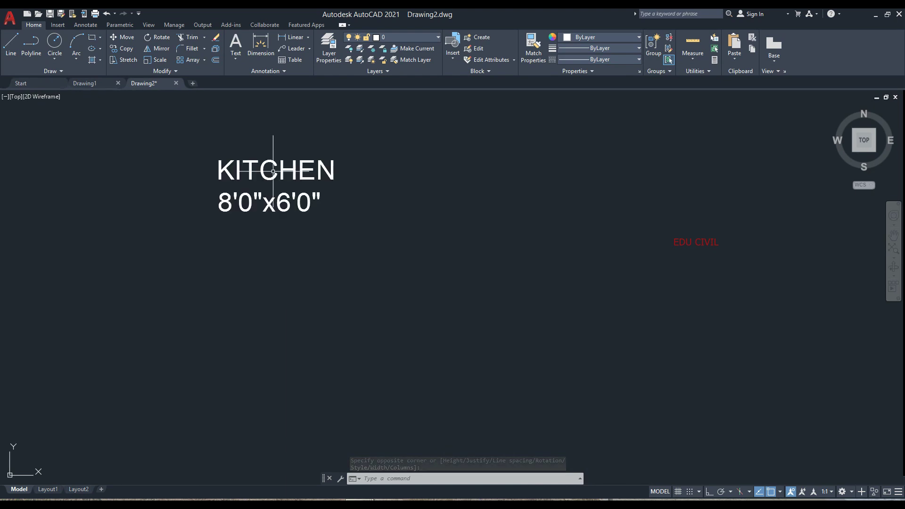
scroll(271, 168, "up", 2)
scroll(257, 189, "down", 3)
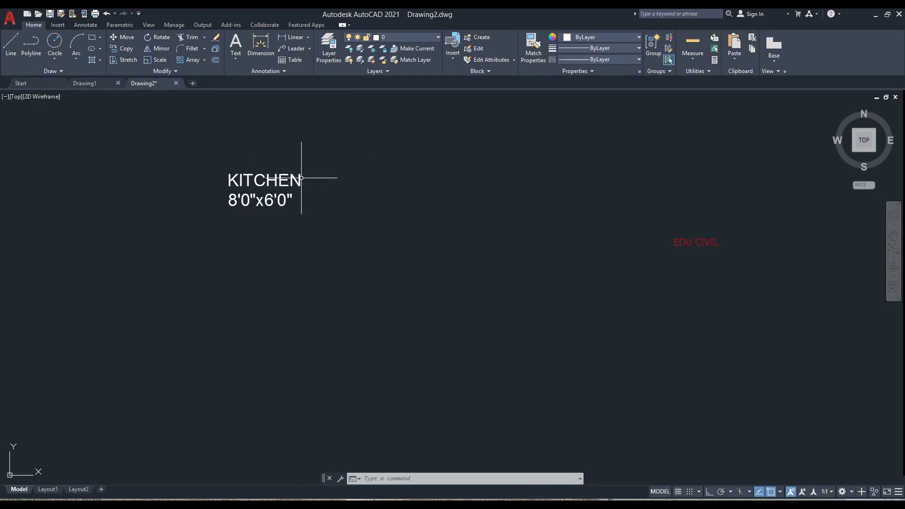
scroll(299, 180, "down", 2)
mouse_move(299, 178)
middle_mouse_down()
mouse_move(303, 200)
mouse_move(289, 196)
middle_mouse_up()
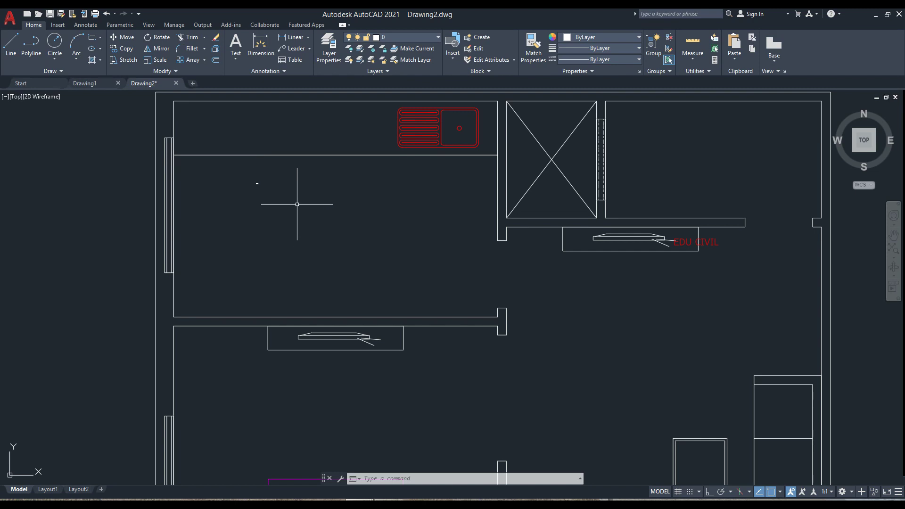
double_click(257, 184)
Step: Set both lines of the KITCHEN label to text height 5 and close the editor
left_click_drag(293, 199, 236, 183)
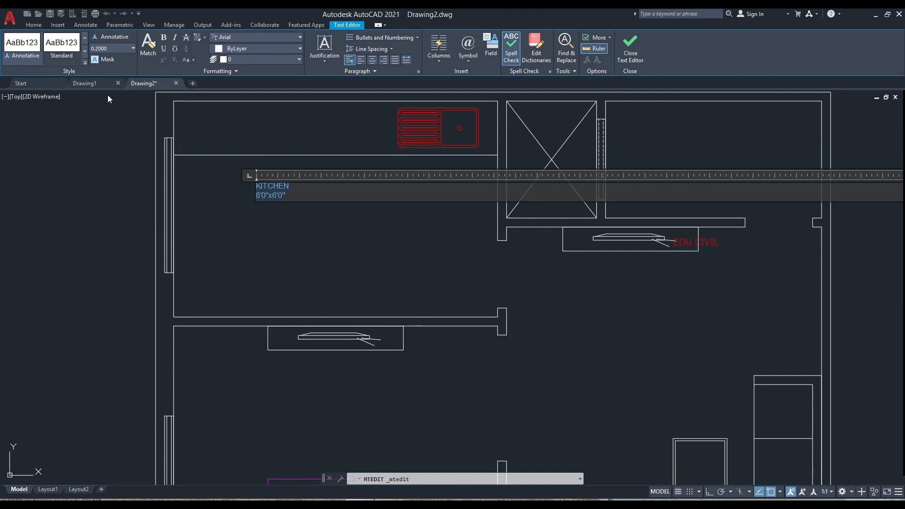
key("alt")
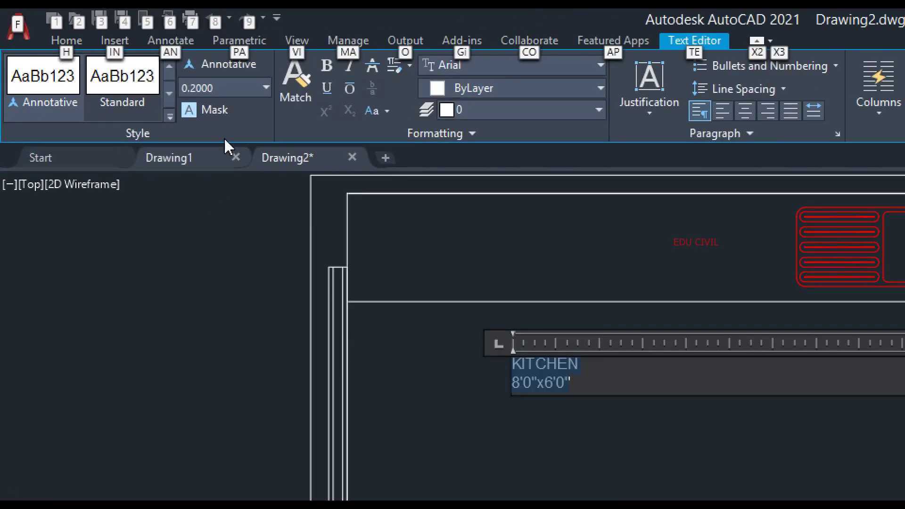
left_click(265, 88)
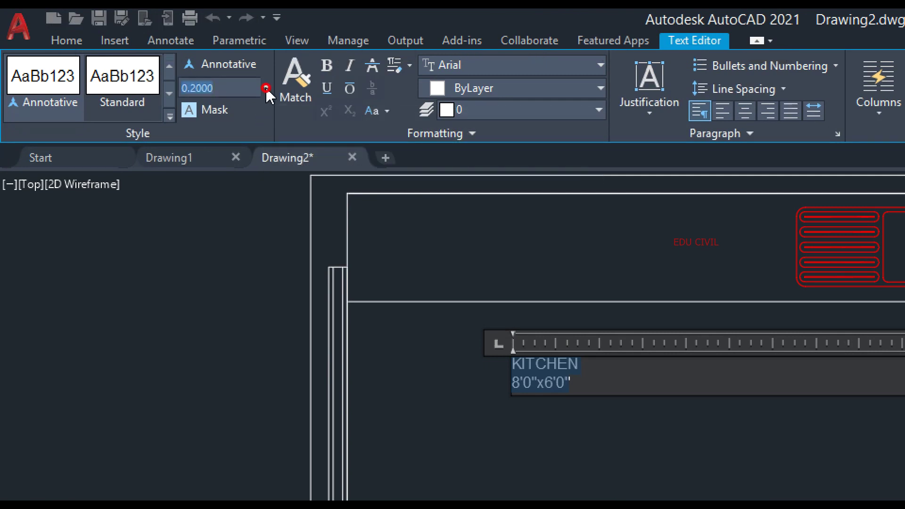
left_click(240, 88)
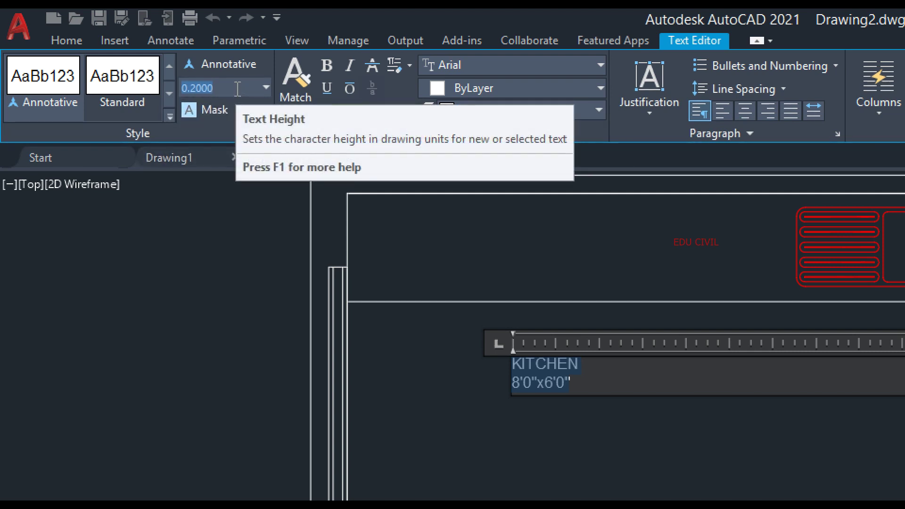
type("5")
key("Return")
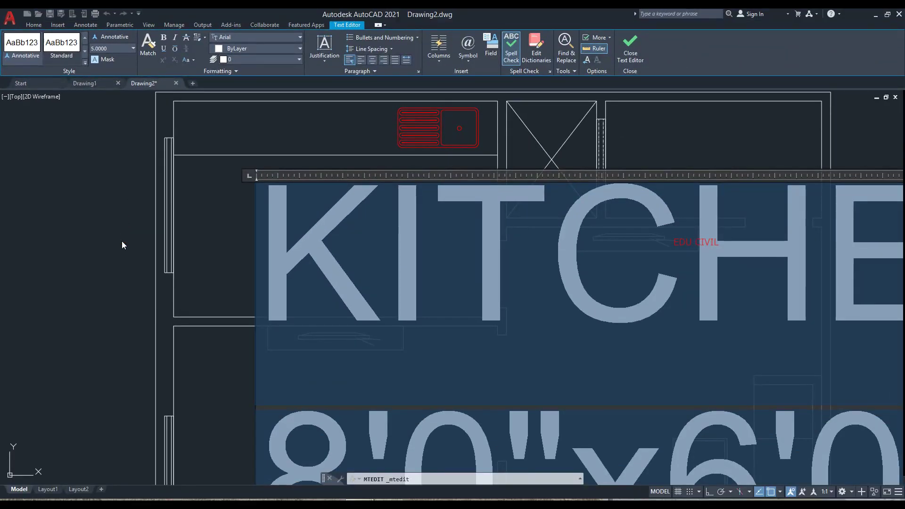
scroll(122, 241, "down", 5)
scroll(120, 261, "up", 2)
scroll(177, 288, "up", 2)
key("Escape")
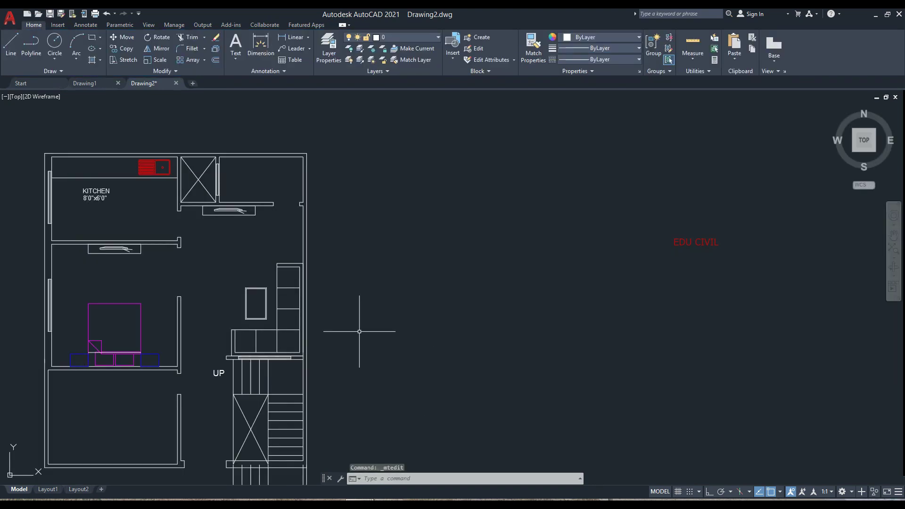
scroll(101, 207, "up", 3)
Step: Copy the kitchen label into the upper-right room with the CO command
scroll(101, 208, "up", 4)
middle_click_drag(100, 210, 264, 260)
scroll(264, 260, "down", 2)
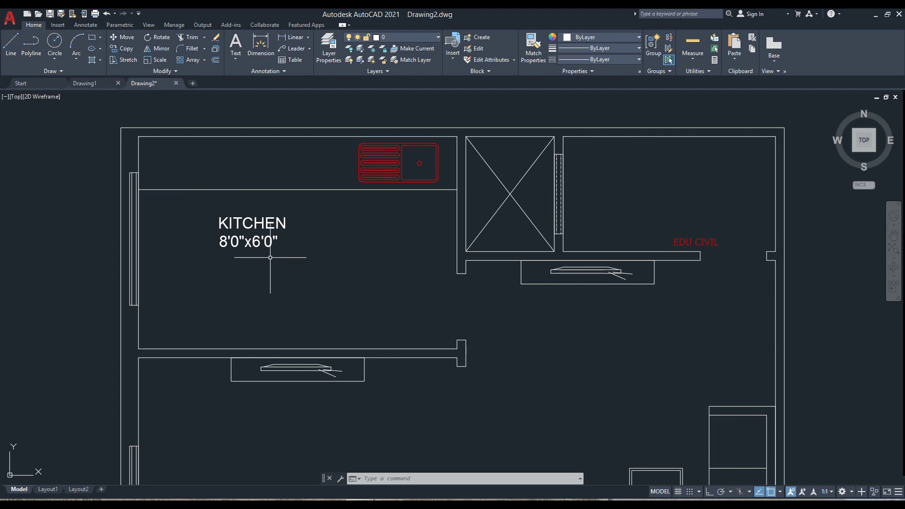
left_click(251, 227)
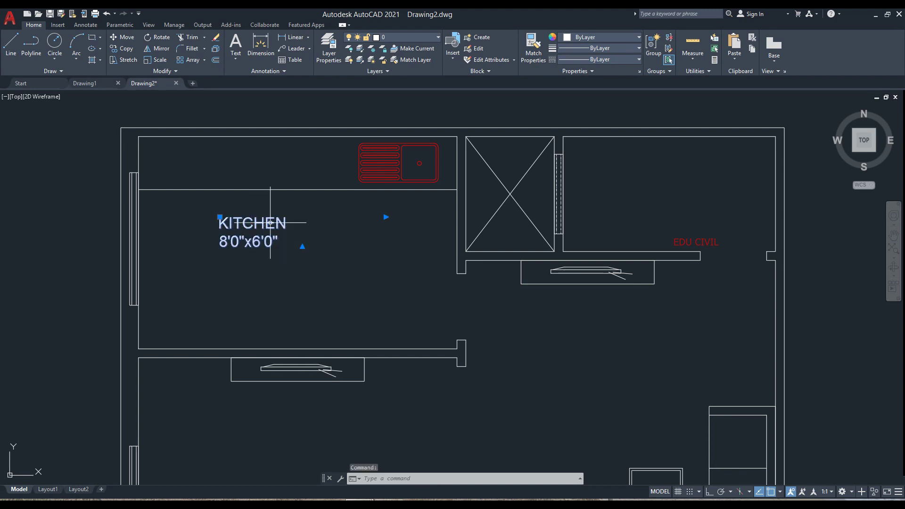
type("c")
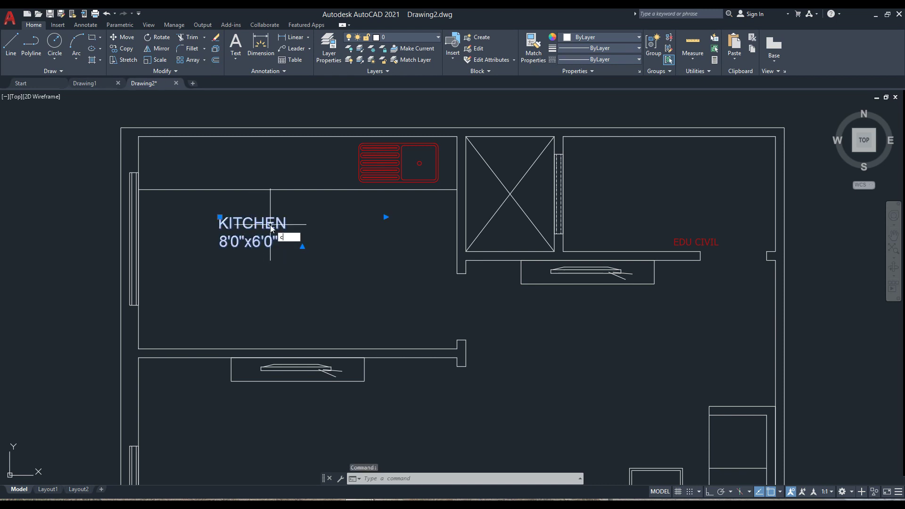
type("o")
key("Return")
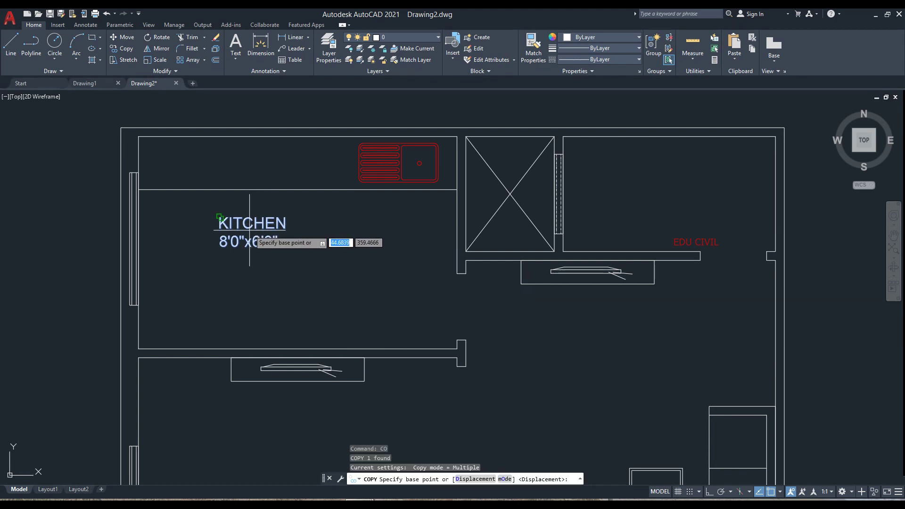
left_click(220, 216)
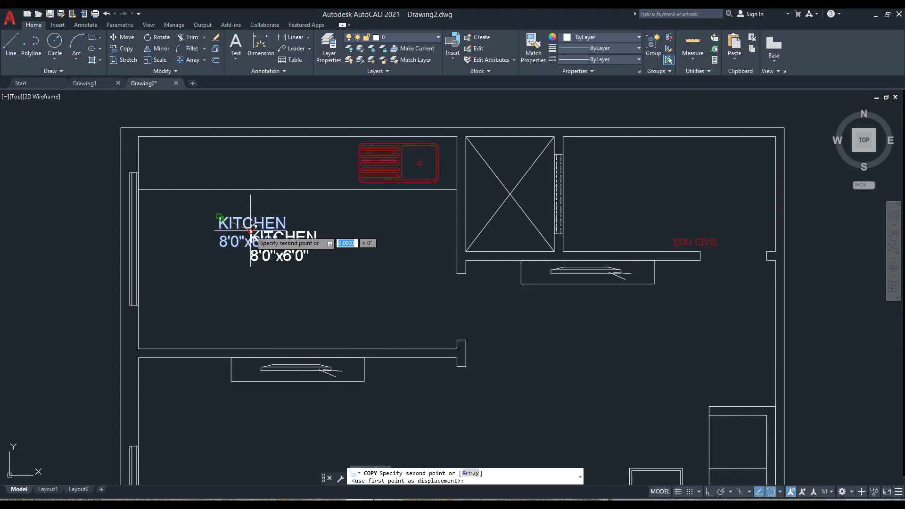
left_click(631, 179)
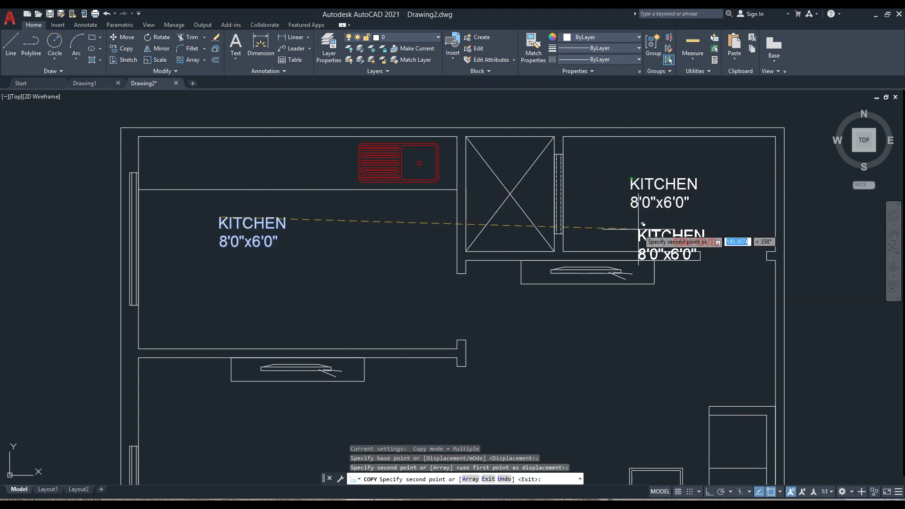
key("Escape")
Step: Replace KITCHEN with TOILET in the copied label, keeping 8'0"x6'0" below
double_click(650, 204)
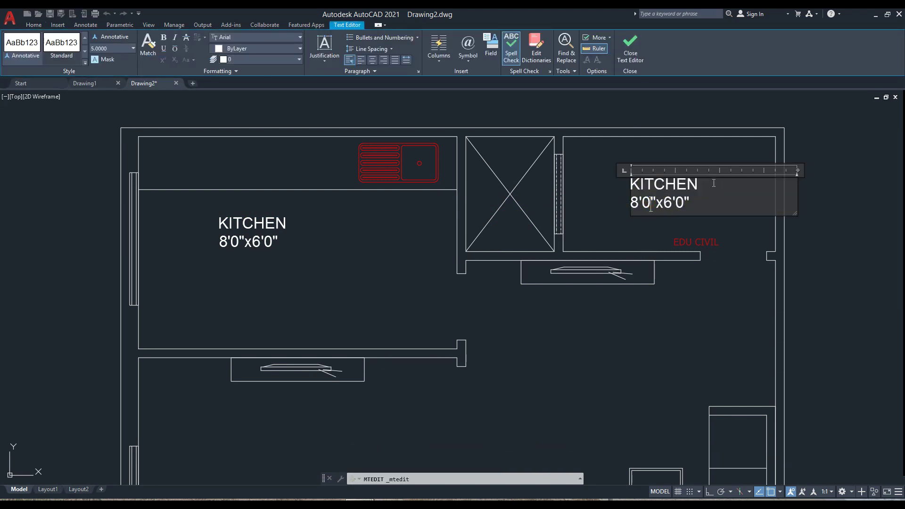
left_click_drag(714, 183, 595, 184)
type("T")
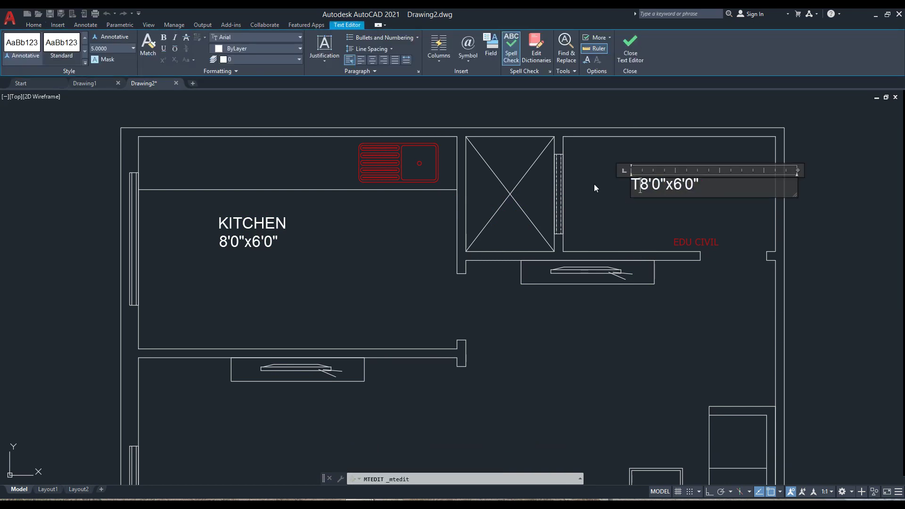
type("OILET")
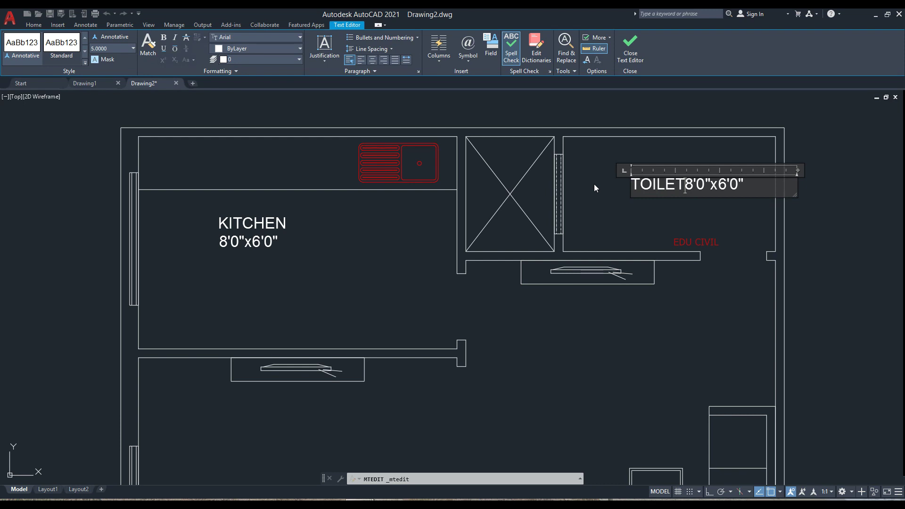
key("Return")
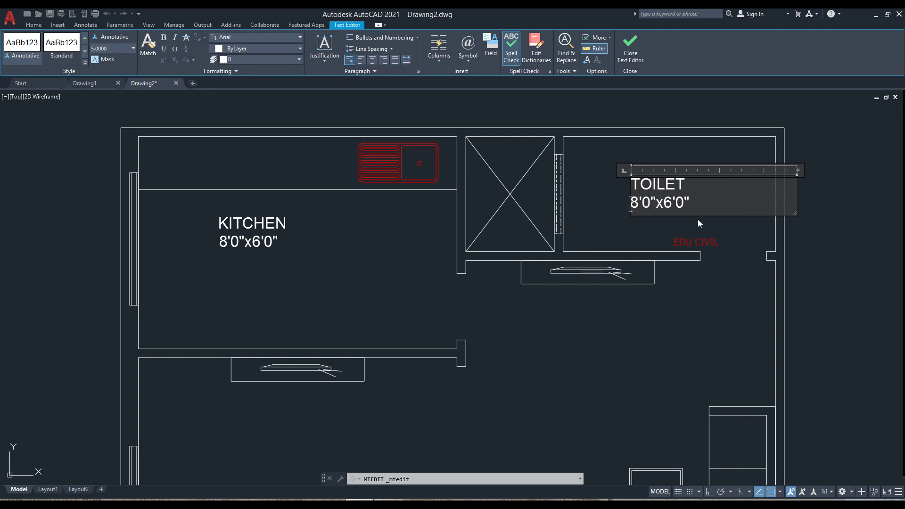
left_click(697, 220)
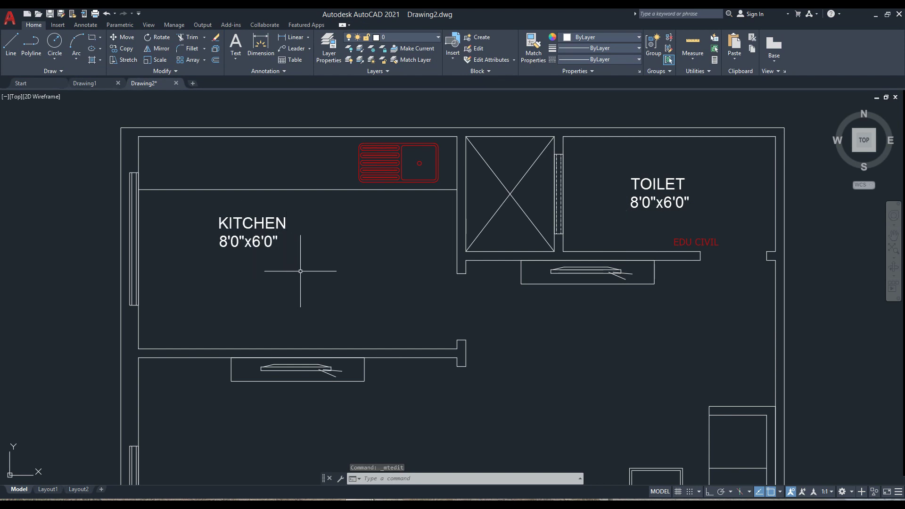
middle_click_drag(298, 267, 307, 231)
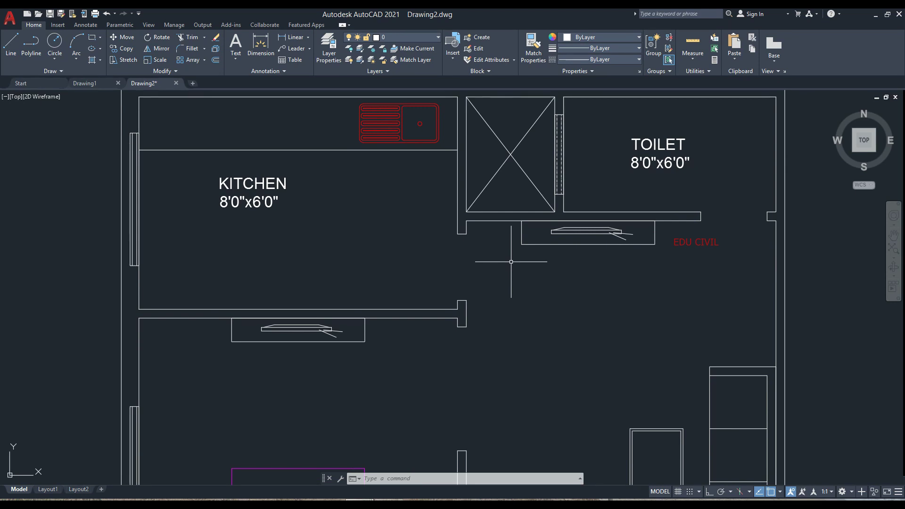
Step: Open the Text Style dialog with the ST command
type("ST")
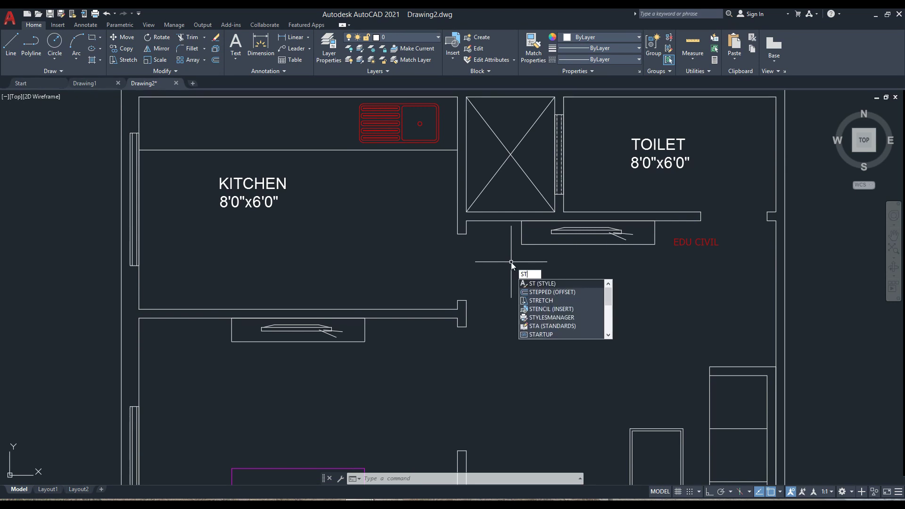
key("Return")
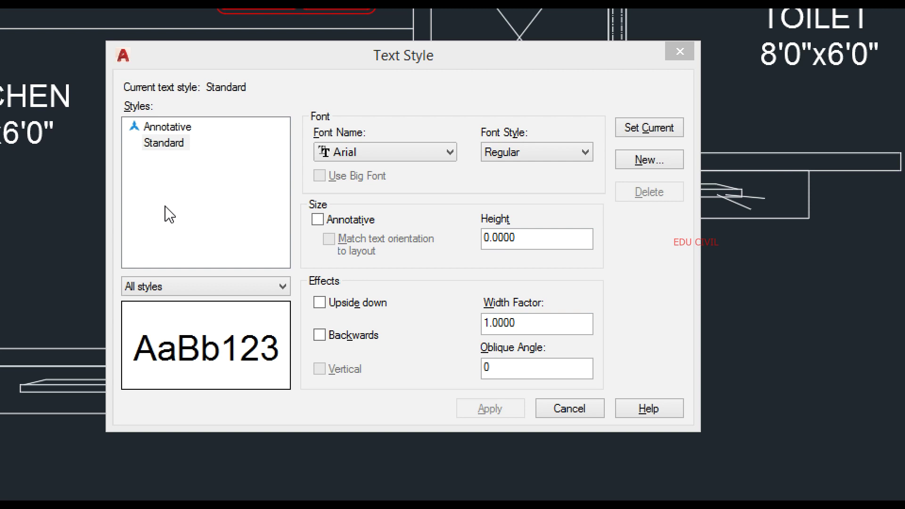
Step: Create a new text style named MAIN HEAD based on the Annotative style
left_click(169, 126)
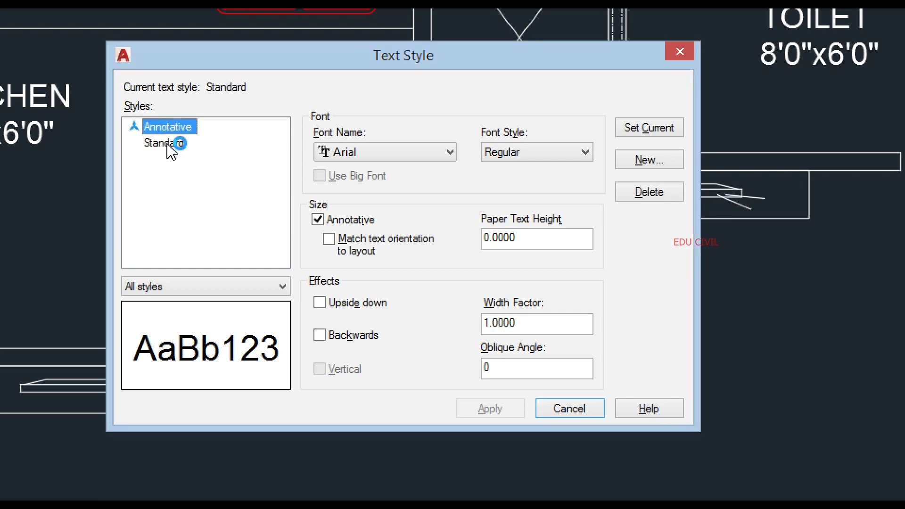
left_click(169, 143)
left_click(171, 131)
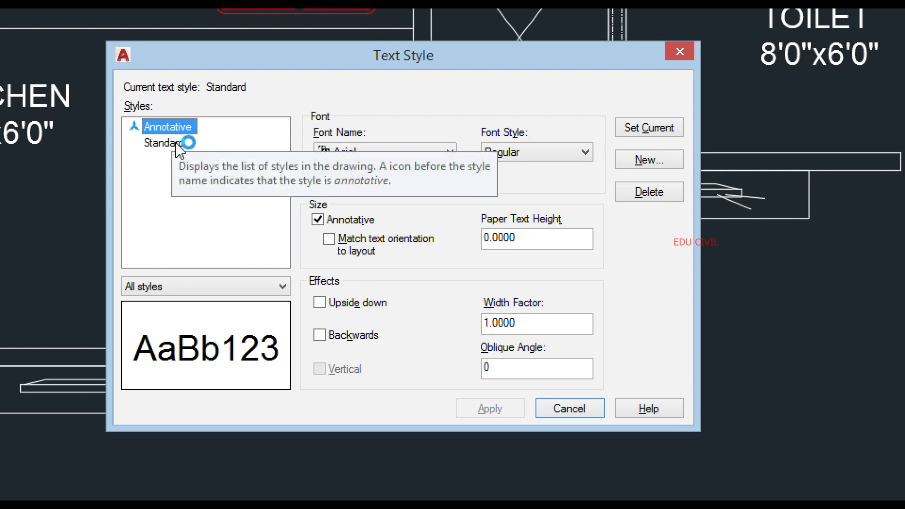
left_click(178, 143)
left_click(176, 128)
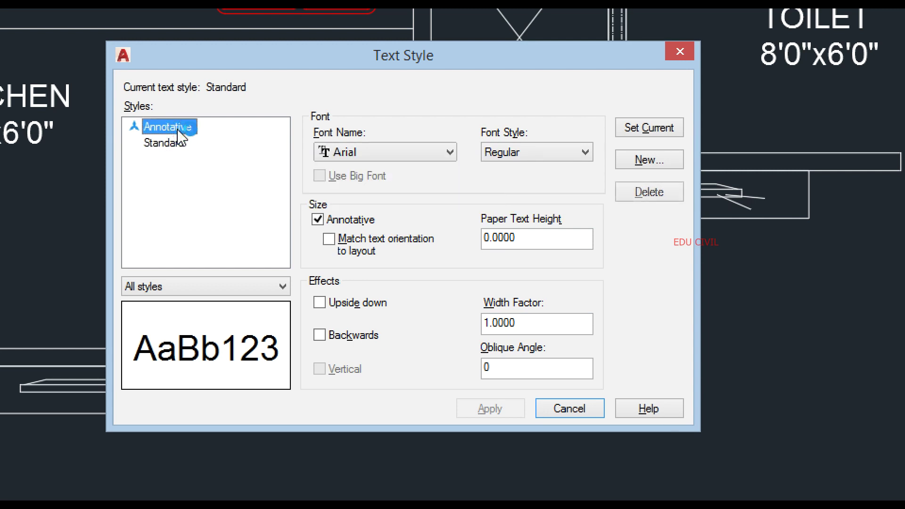
left_click(662, 164)
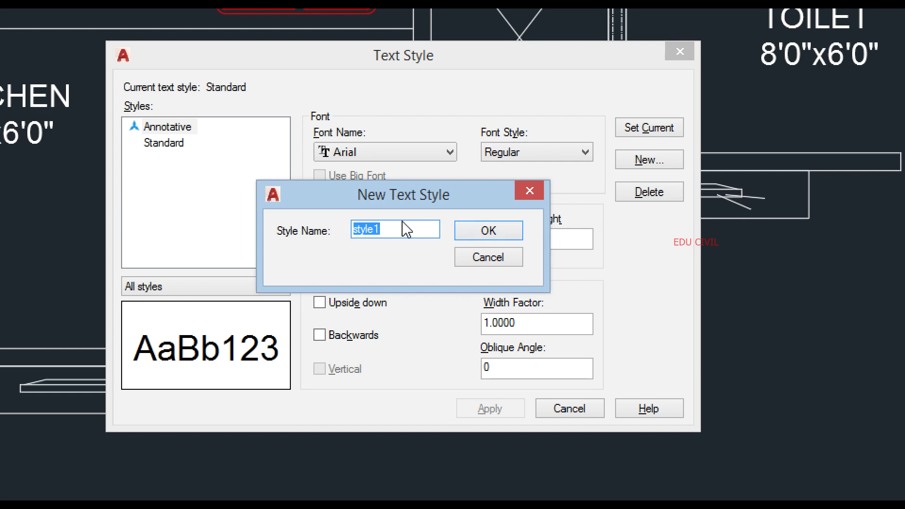
type("MA")
type("IN HA")
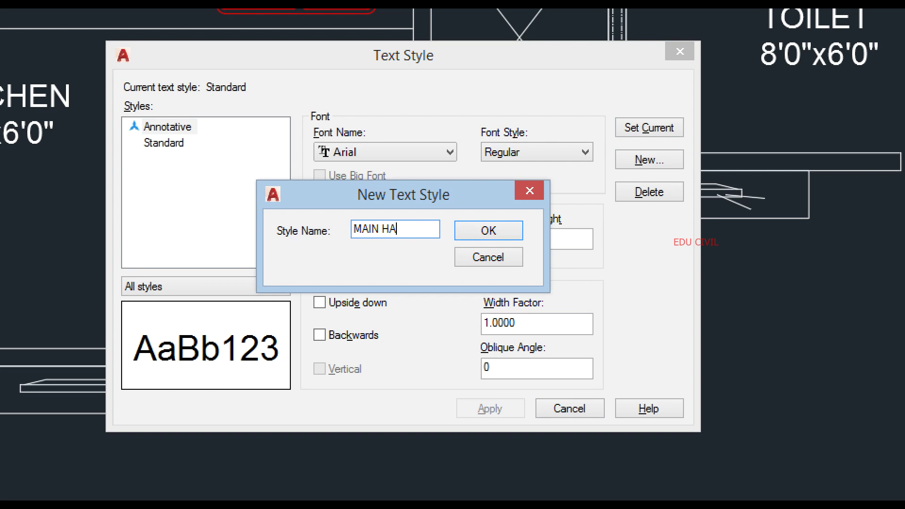
type("E")
key("BackSpace")
type("EAD")
left_click(487, 236)
Step: Set the MAIN HEAD style's font to Calibri with Bold font style
left_click(180, 143)
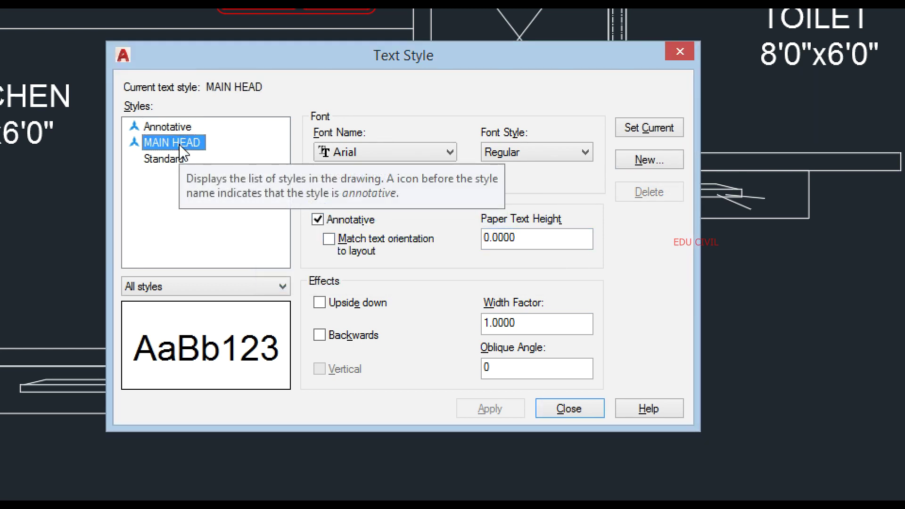
left_click(419, 155)
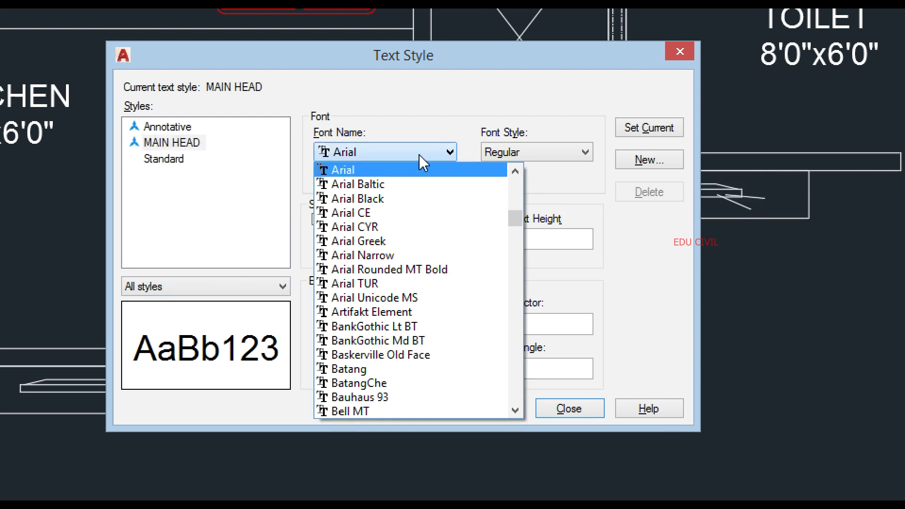
scroll(419, 200, "down", 3)
scroll(418, 200, "down", 3)
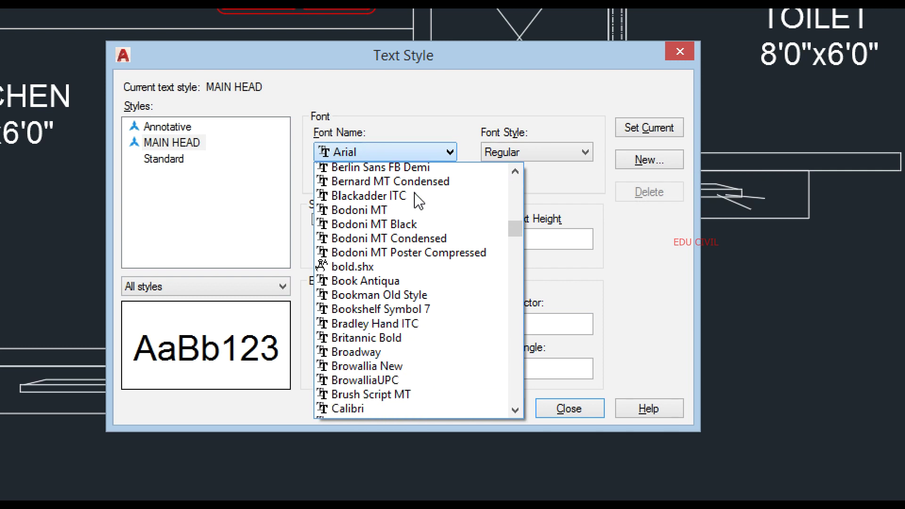
scroll(418, 200, "down", 2)
scroll(418, 201, "down", 2)
scroll(417, 202, "down", 2)
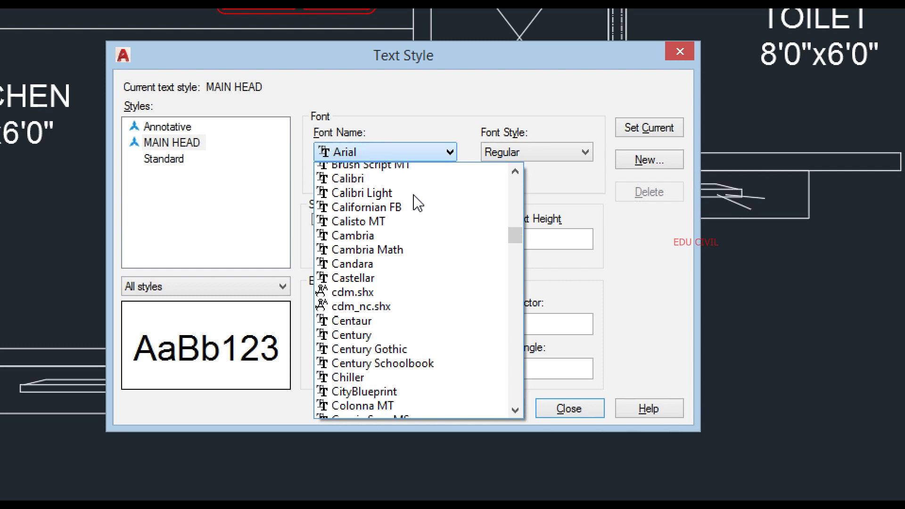
scroll(418, 201, "down", 1)
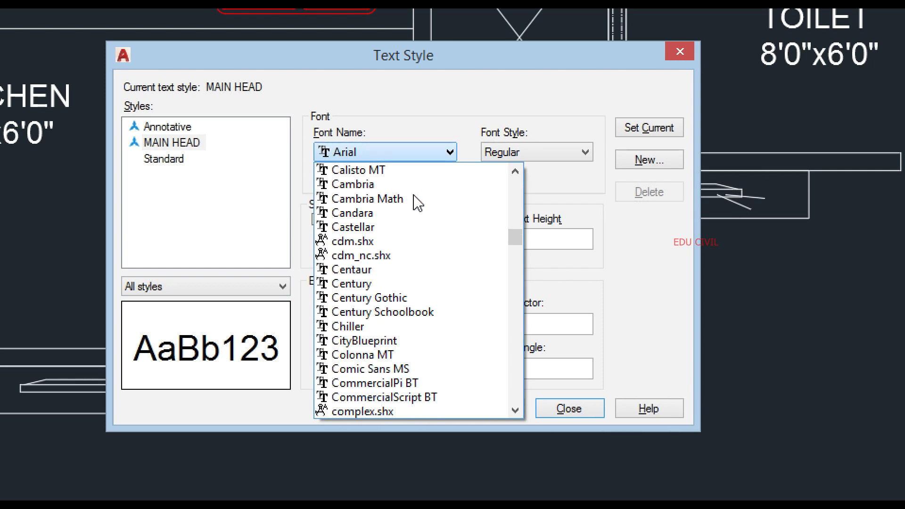
type("ve")
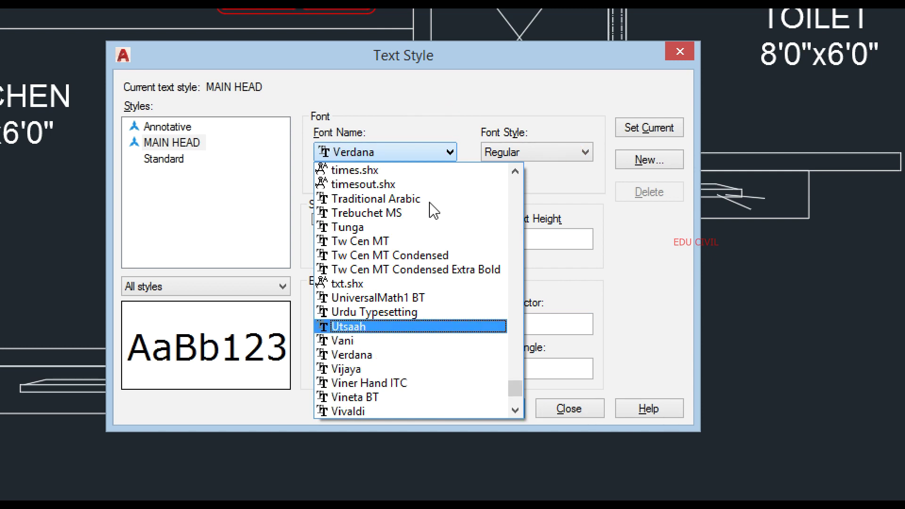
type("c")
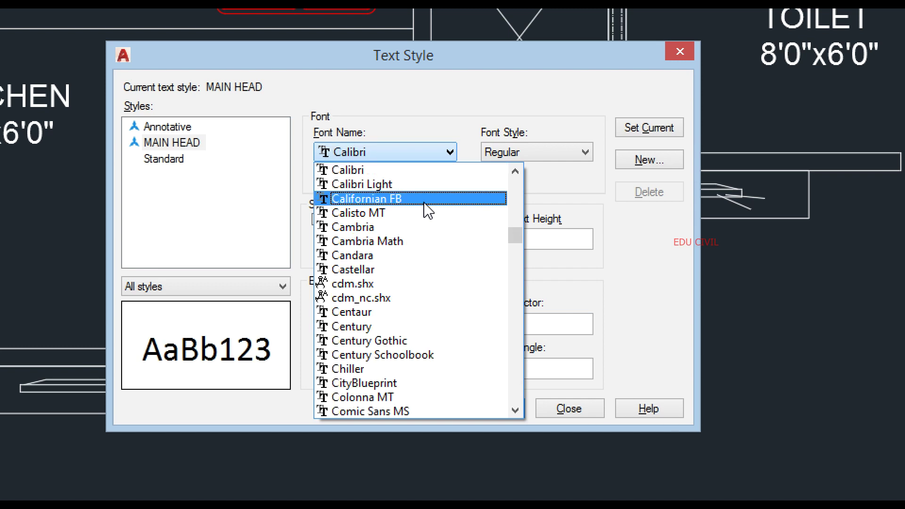
left_click(432, 170)
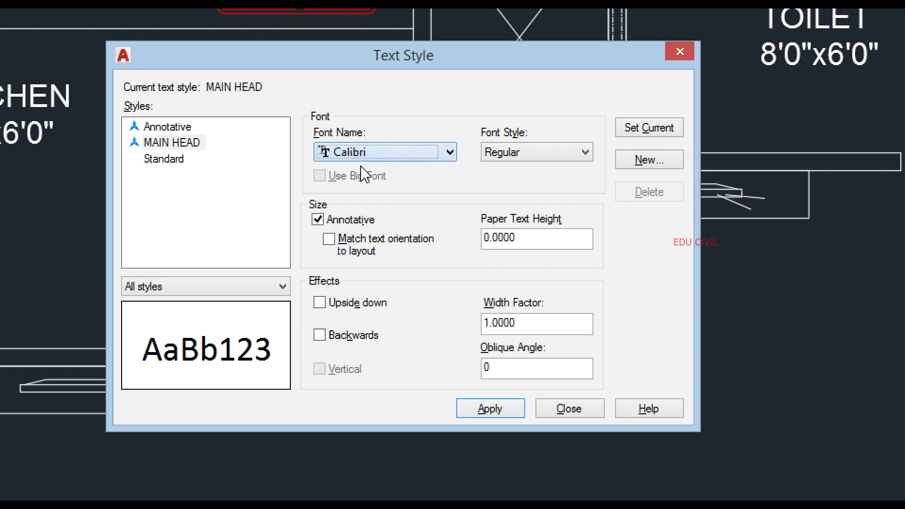
left_click(516, 154)
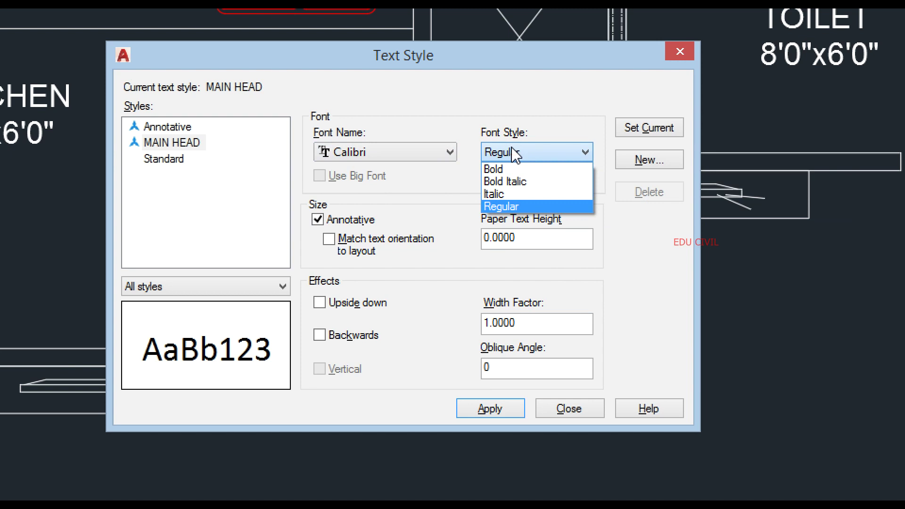
left_click(546, 170)
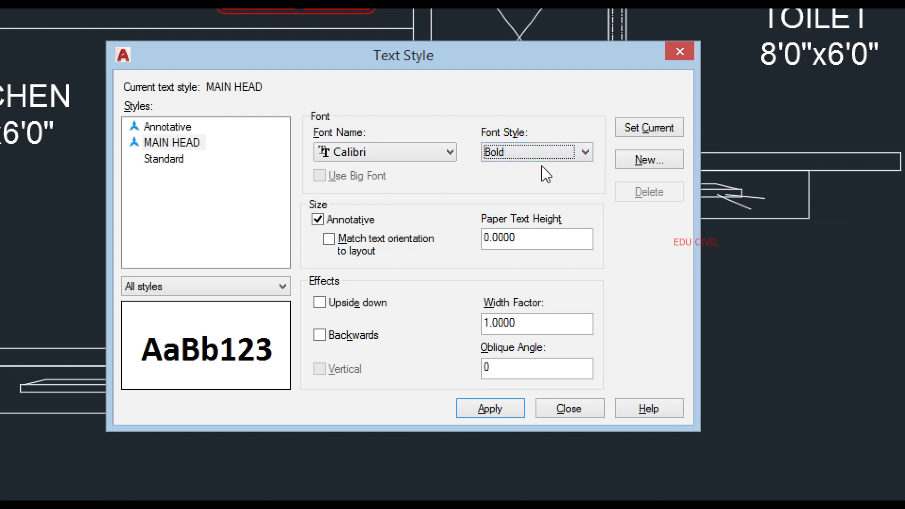
Step: Give MAIN HEAD a paper text height of 7 and apply the settings
left_click(517, 235)
left_click_drag(518, 235, 466, 243)
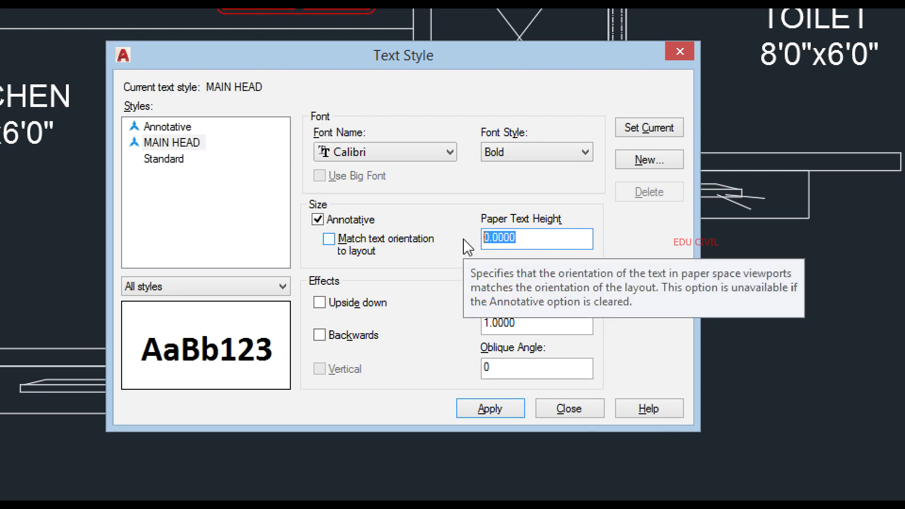
type("7")
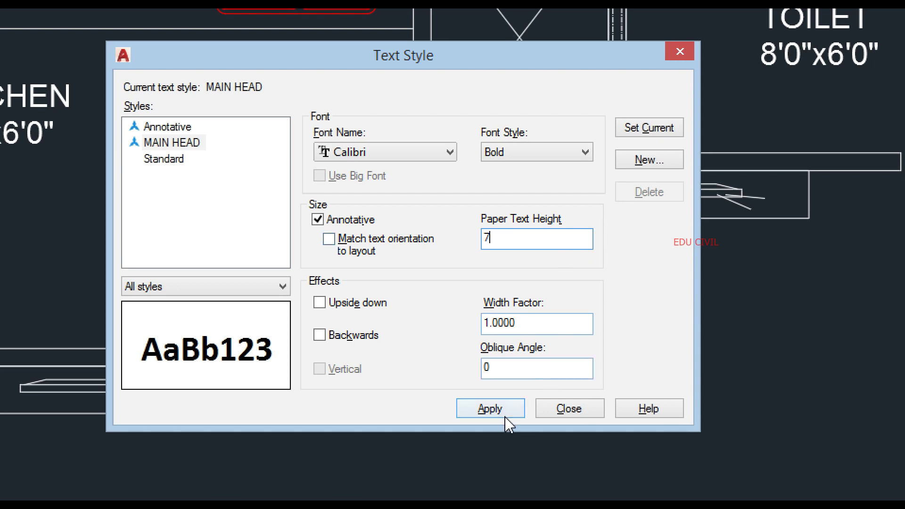
left_click(491, 418)
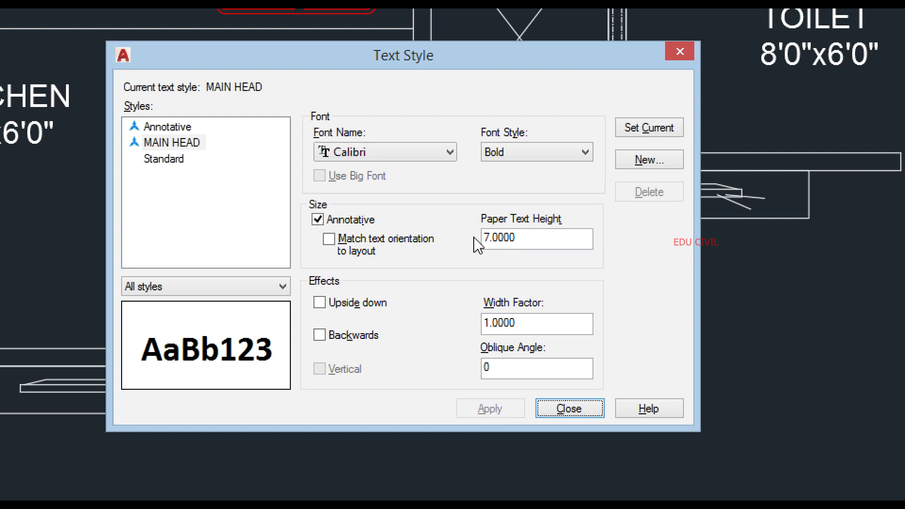
right_click(178, 143)
left_click(156, 276)
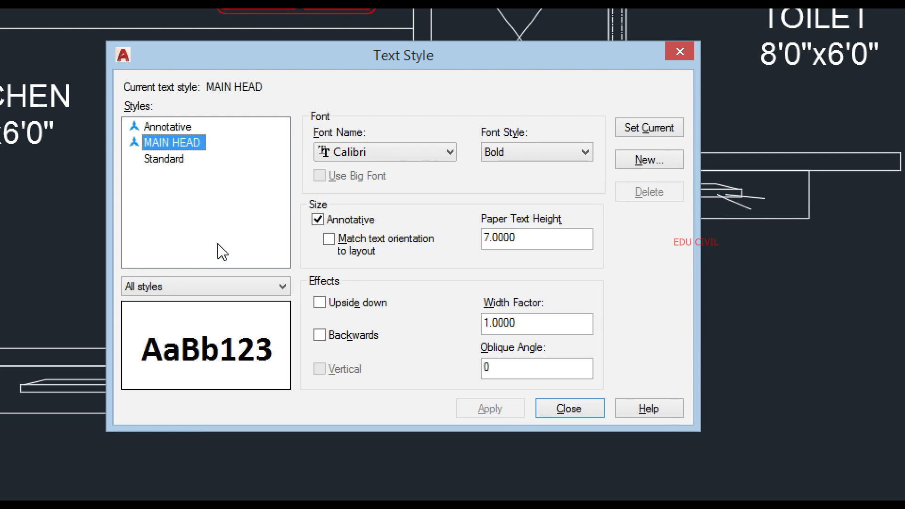
Step: Create a new text style named Secondry and select it for editing
left_click(656, 163)
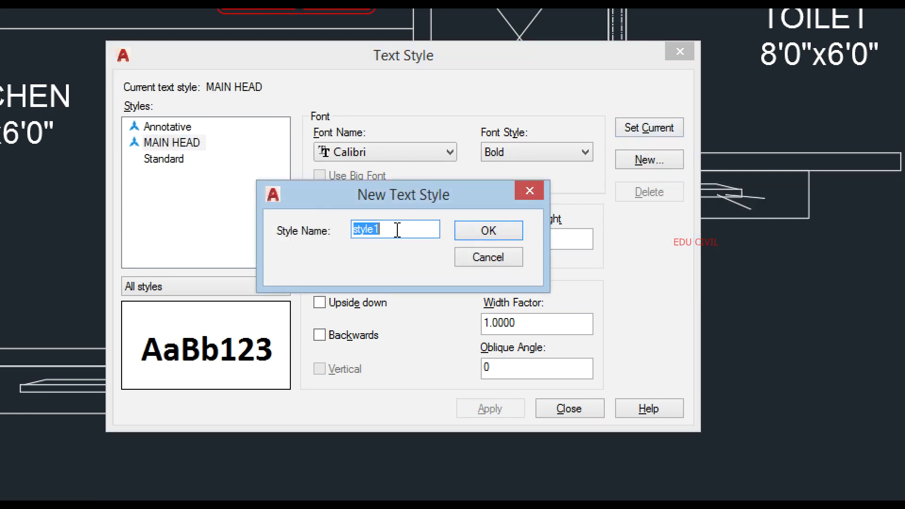
type("SEc")
key("BackSpace")
type("econ")
type("dry")
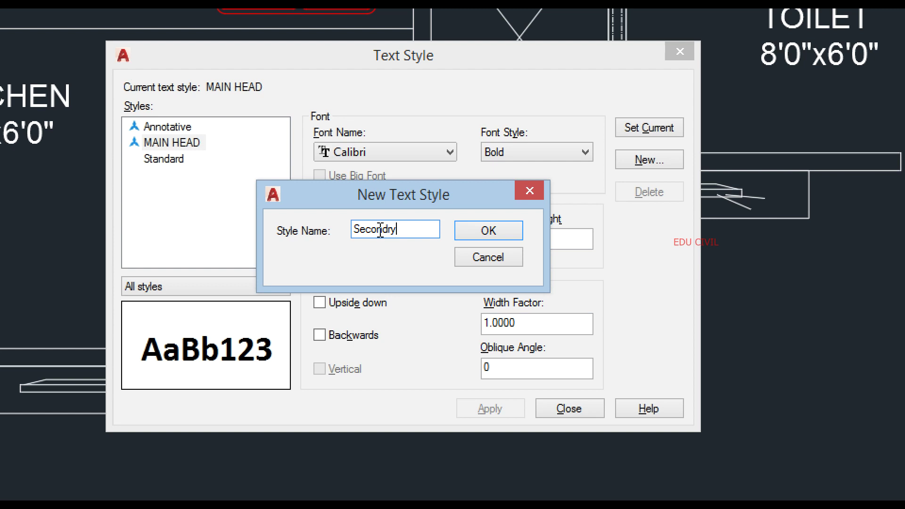
left_click(491, 230)
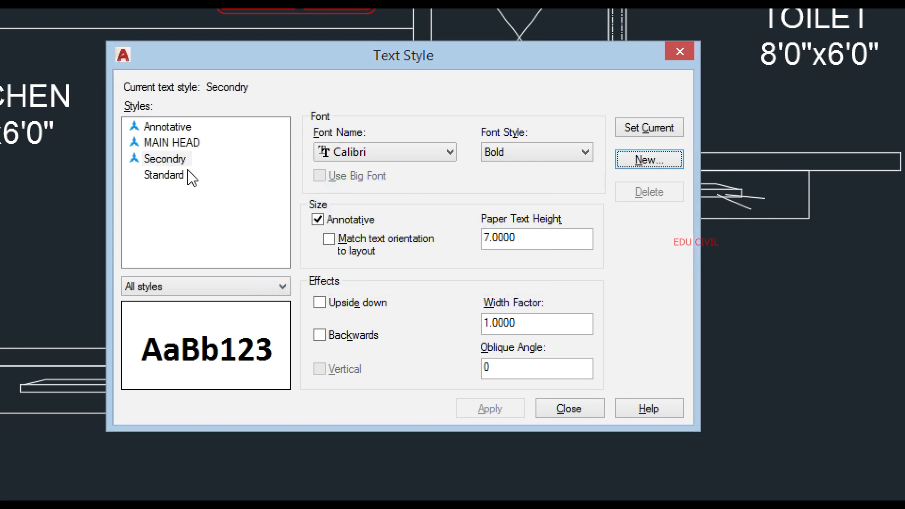
left_click(177, 160)
left_click(168, 214)
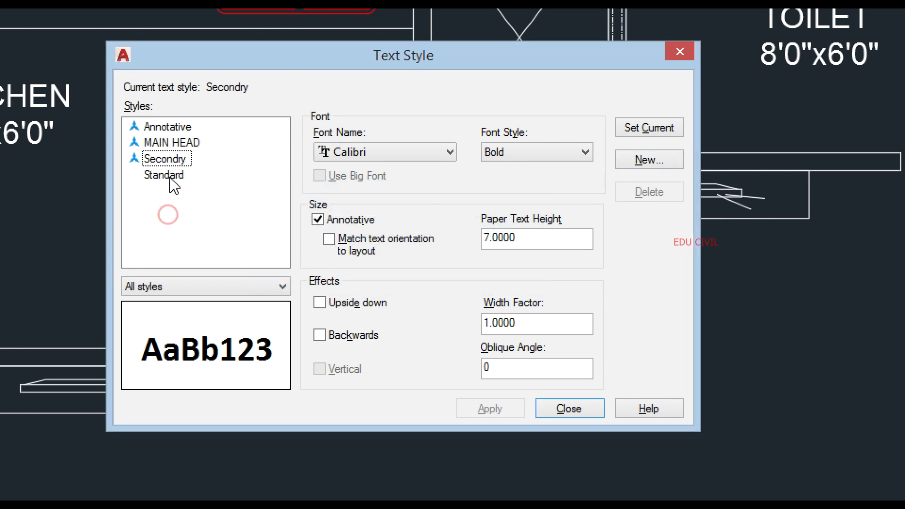
left_click(171, 159)
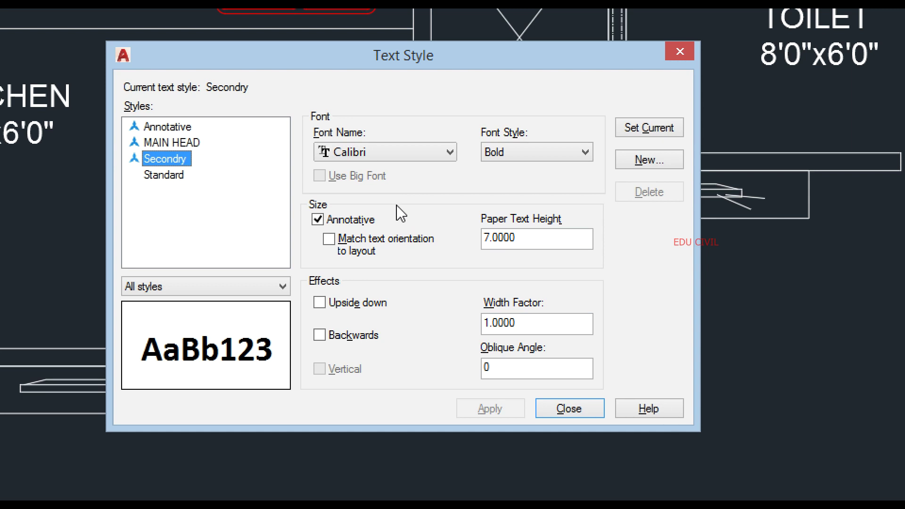
Step: Set Secondry to Times New Roman Italic with paper text height 5 and apply
left_click(424, 154)
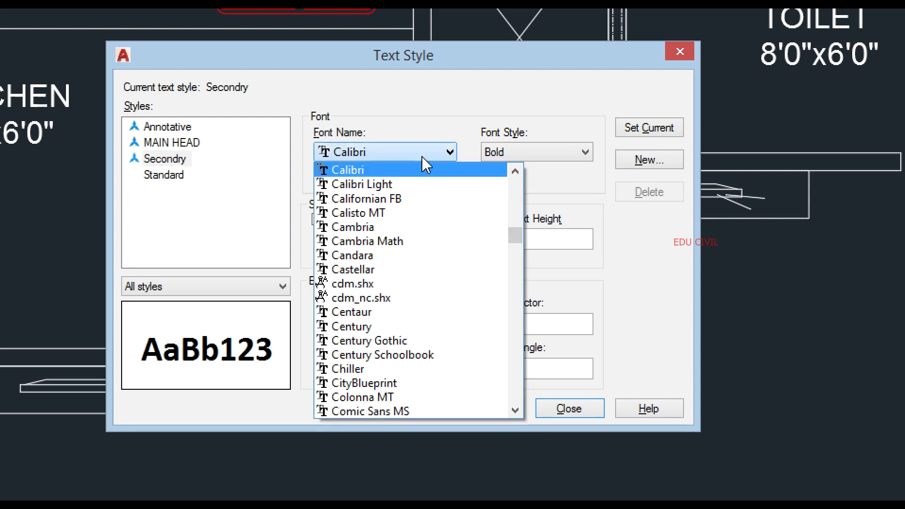
type("times")
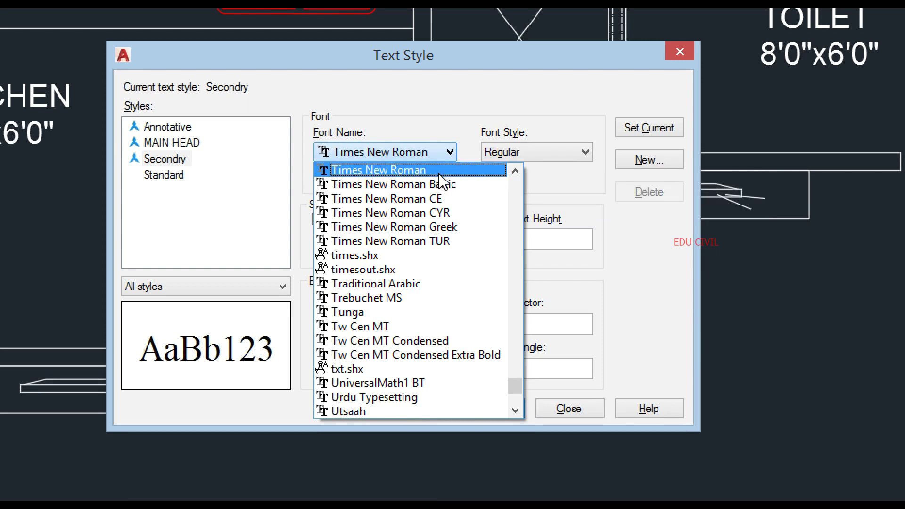
left_click(441, 170)
left_click(509, 157)
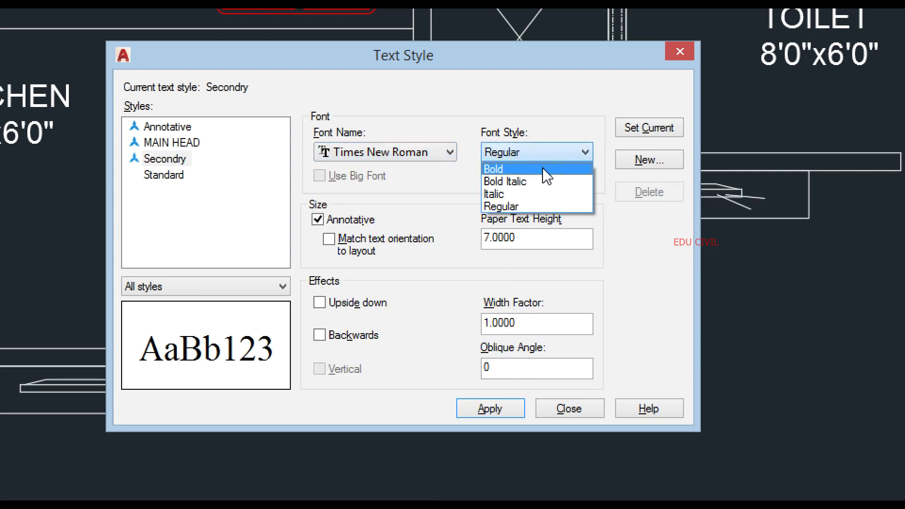
left_click(535, 199)
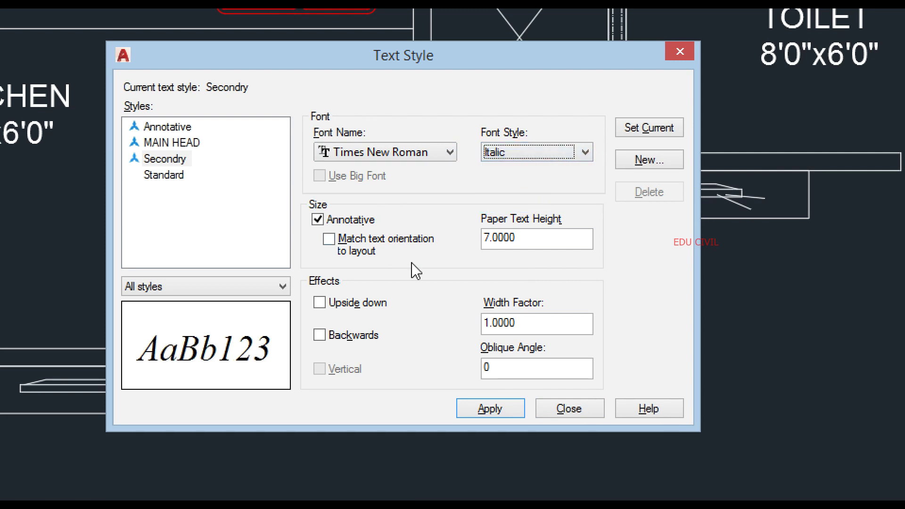
left_click_drag(523, 237, 464, 237)
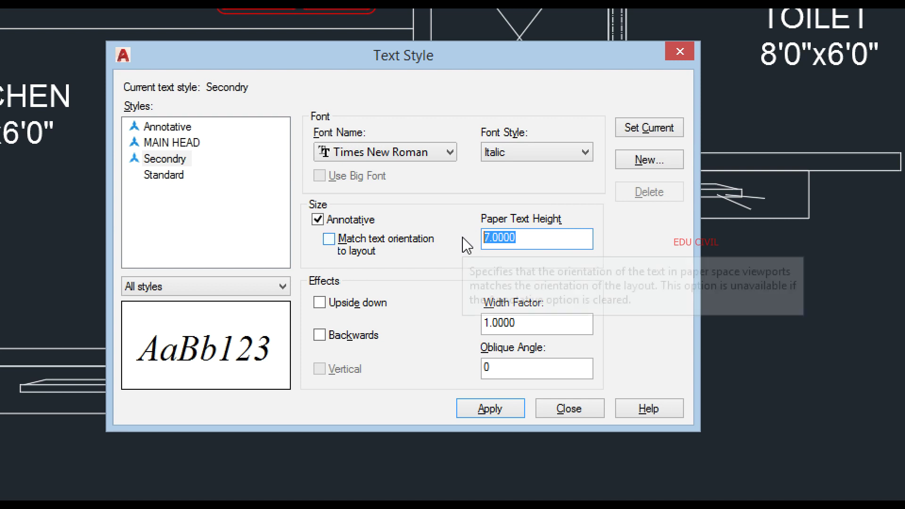
type("5")
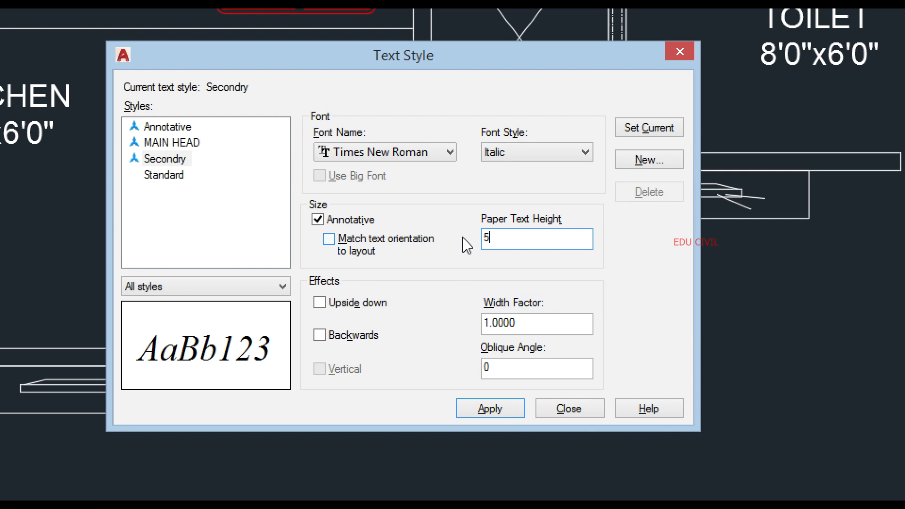
left_click(486, 410)
Step: Make MAIN HEAD the current text style and close the Text Style dialog
left_click(176, 143)
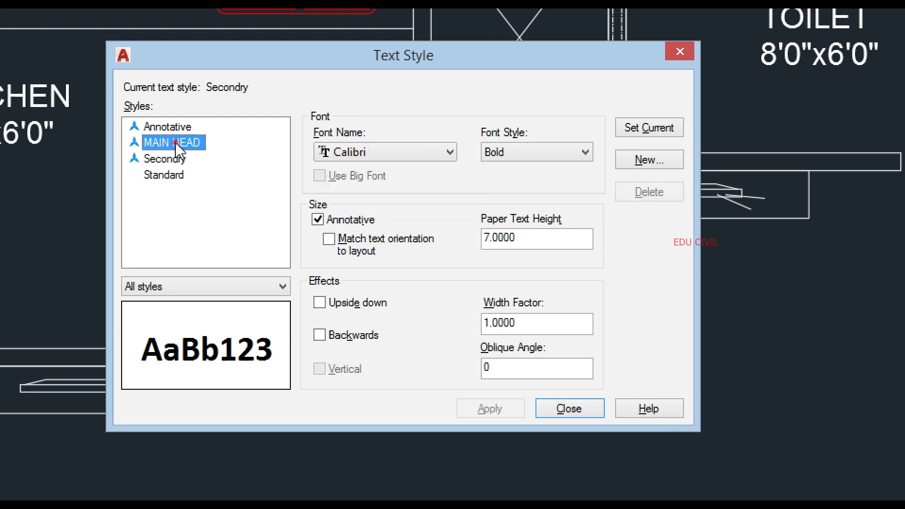
left_click(174, 160)
left_click(176, 143)
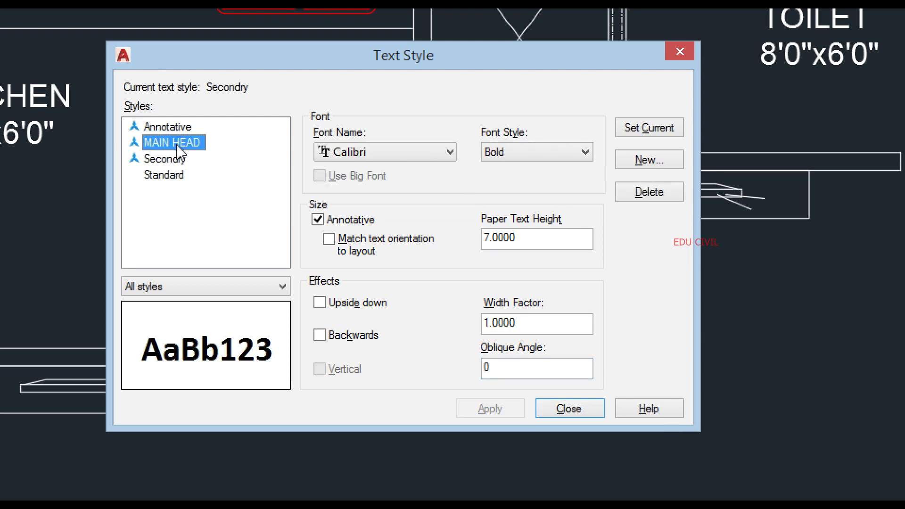
left_click(661, 129)
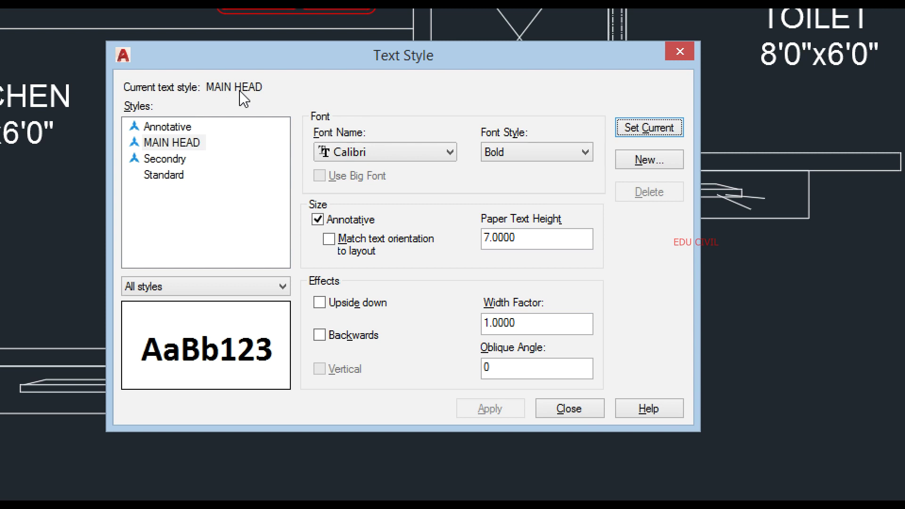
left_click(572, 412)
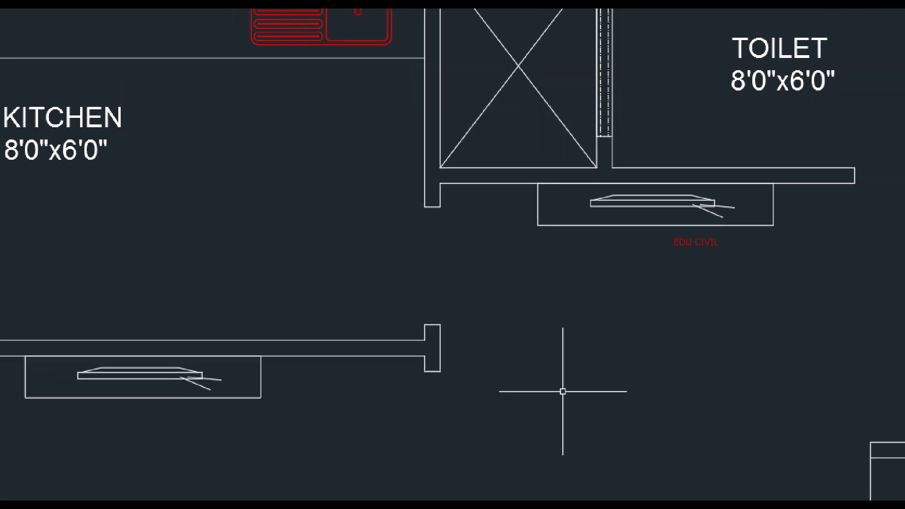
left_click(535, 338)
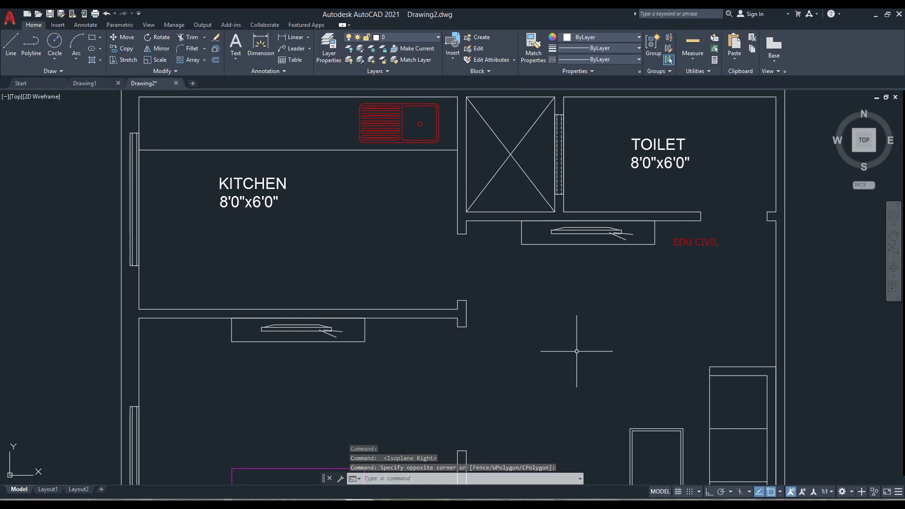
type("T")
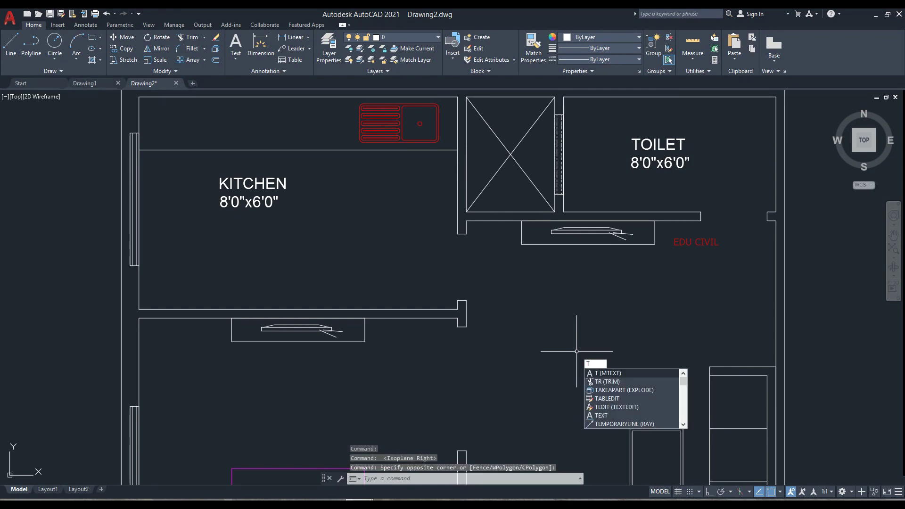
Step: Start the text command at 1:1 annotation scale and bring the lower room into view
key("Return")
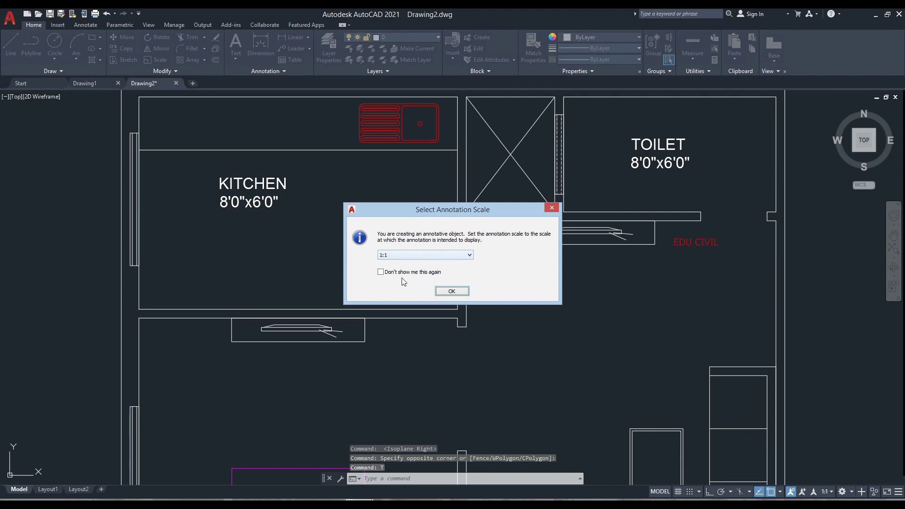
left_click(381, 273)
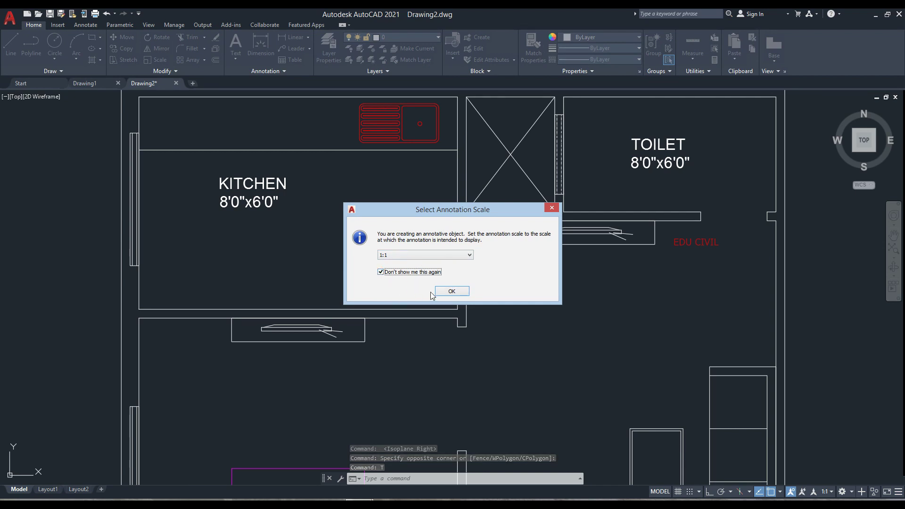
left_click(451, 291)
mouse_move(529, 330)
middle_mouse_down()
mouse_move(523, 227)
mouse_move(508, 184)
middle_mouse_up()
scroll(525, 220, "down", 4)
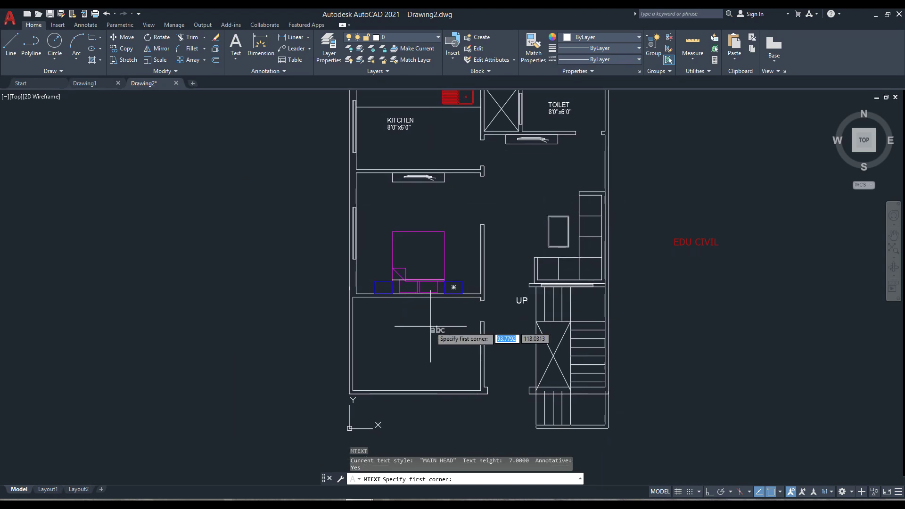
scroll(427, 325, "up", 2)
middle_click_drag(420, 327, 438, 255)
scroll(437, 262, "up", 2)
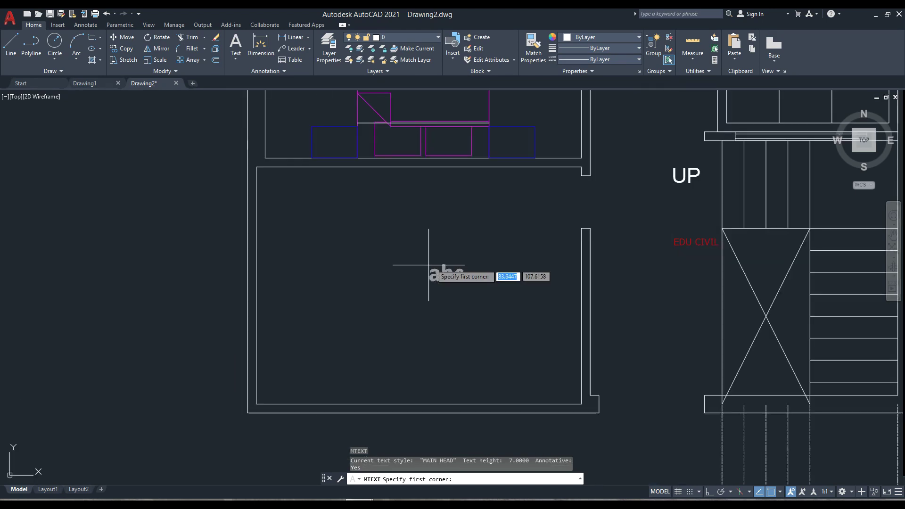
Step: Write Room over 12'0"x10'0" in the room beside the stairs
left_click(364, 261)
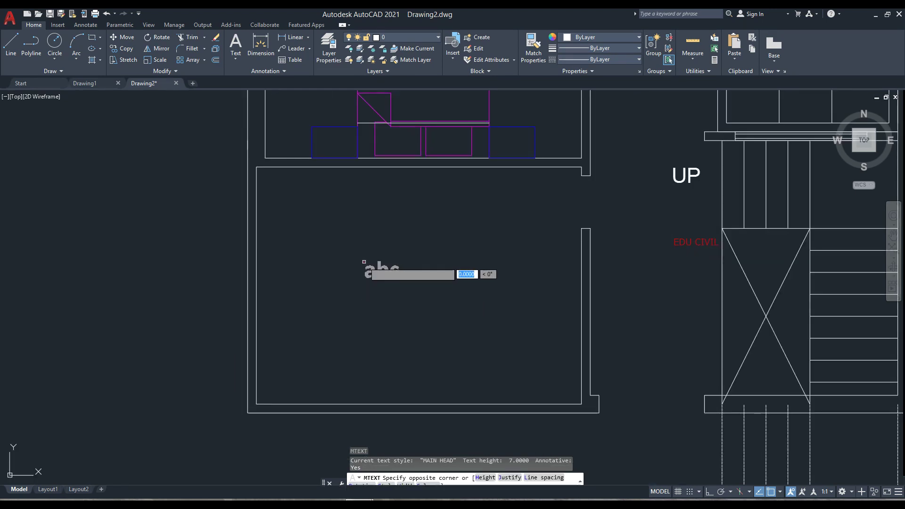
left_click(463, 301)
type("R")
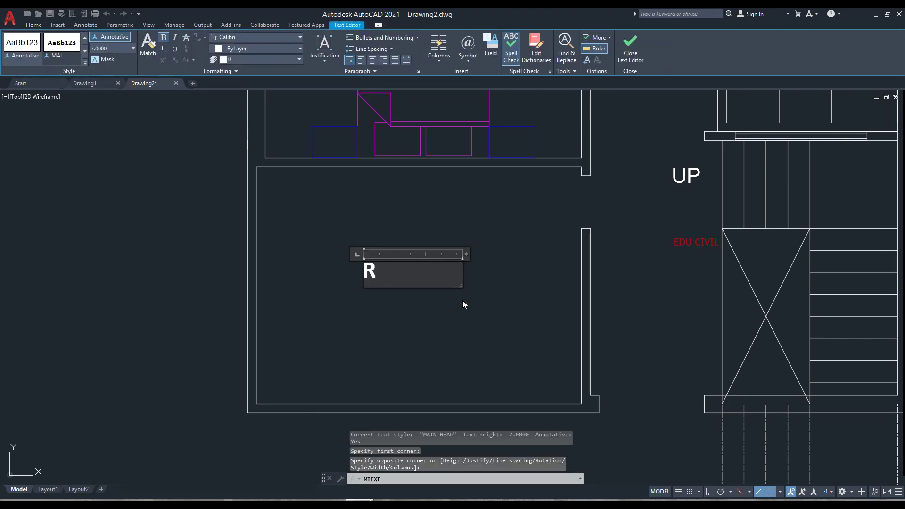
type("oom")
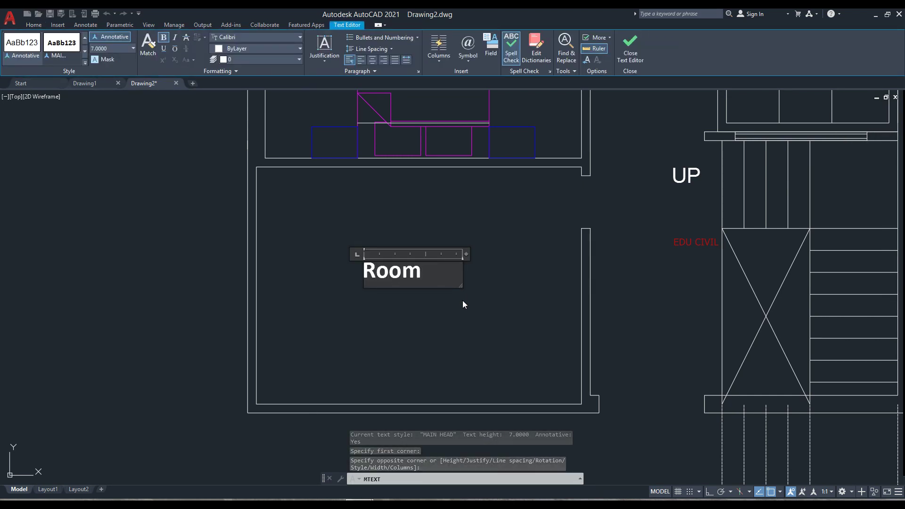
key("Return")
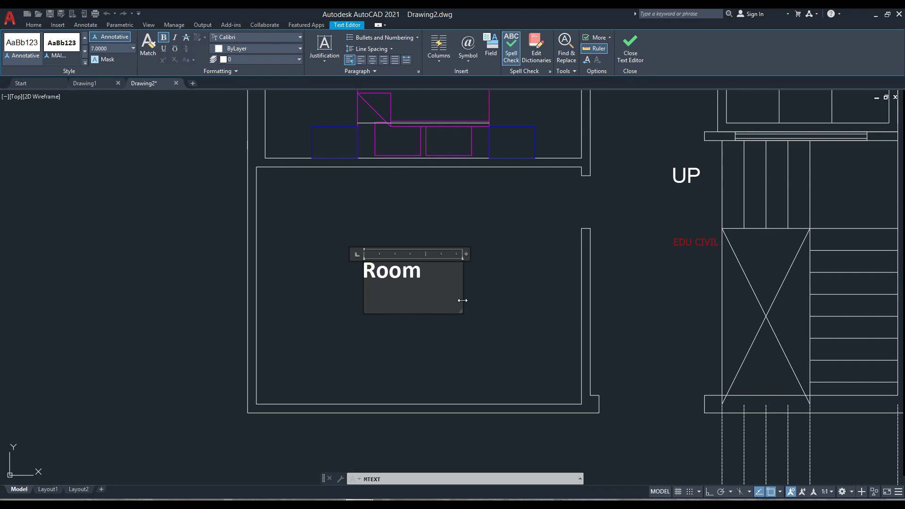
type("12")
type("0")
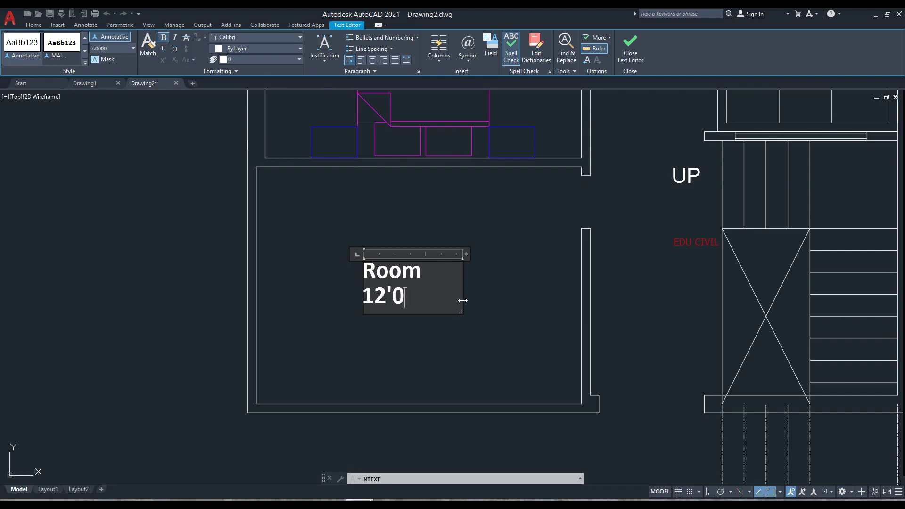
type("\"x")
type("10")
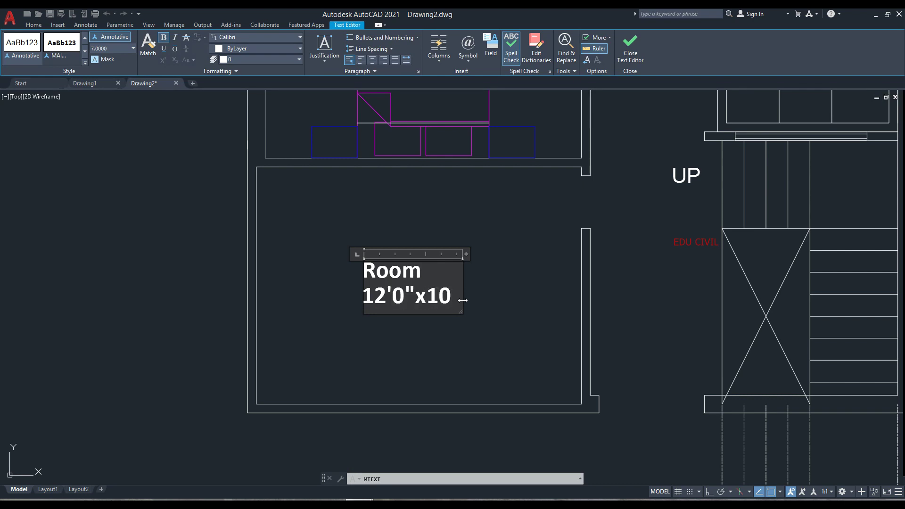
type("0'0")
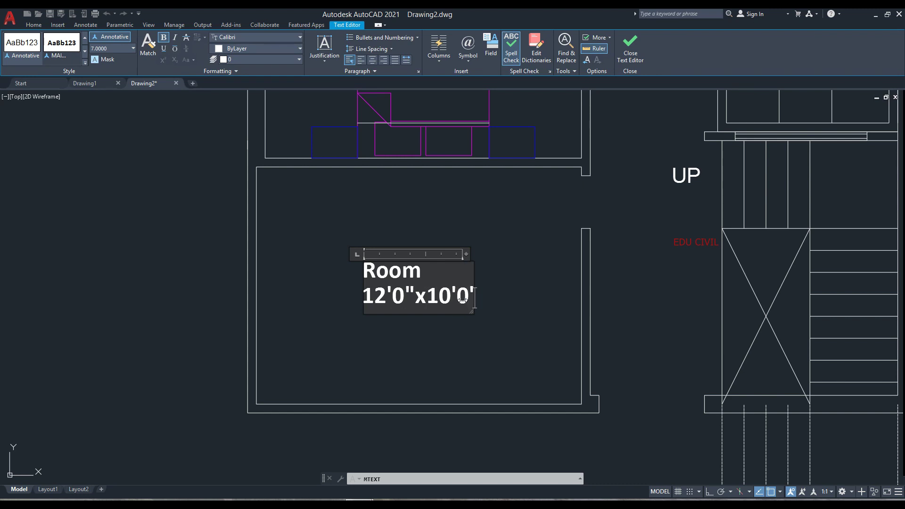
type("'")
left_click(507, 328)
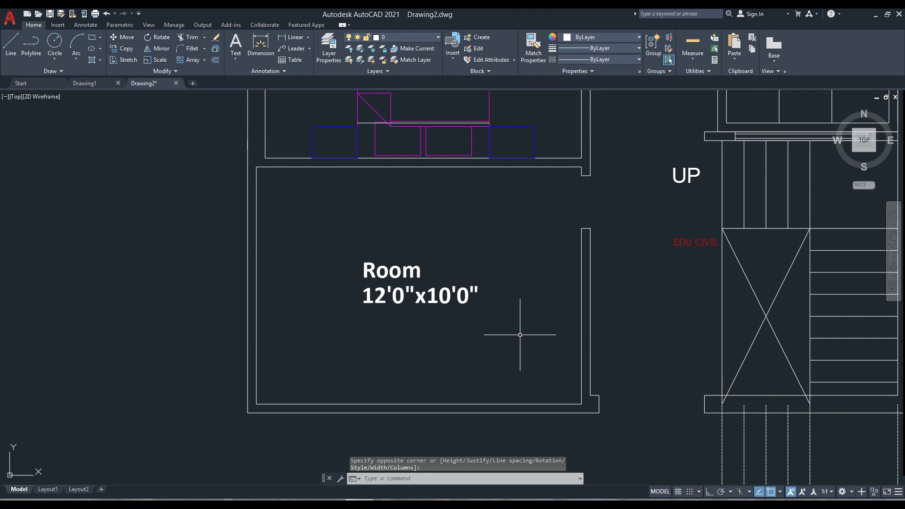
scroll(467, 293, "down", 2)
scroll(406, 311, "down", 1)
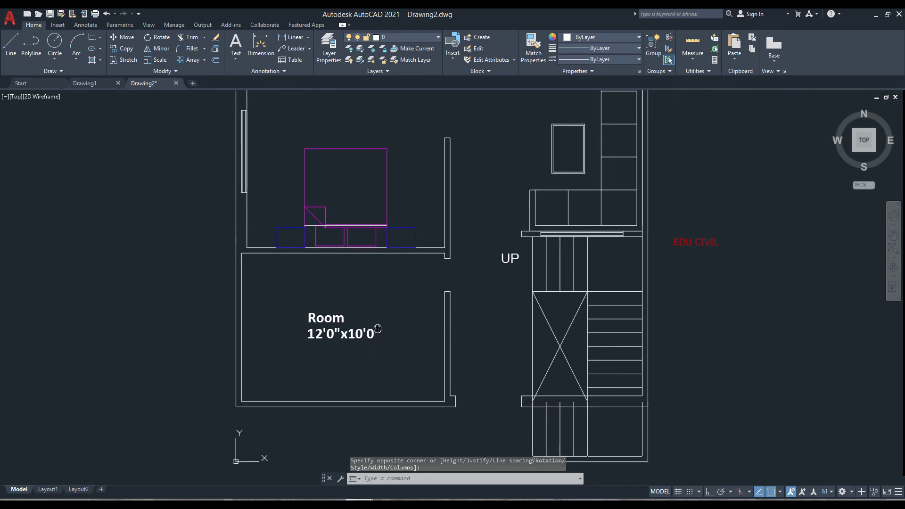
scroll(363, 326, "down", 2)
Step: Reopen the Room label in the Text Editor and select both of its lines
middle_click_drag(372, 330, 393, 287)
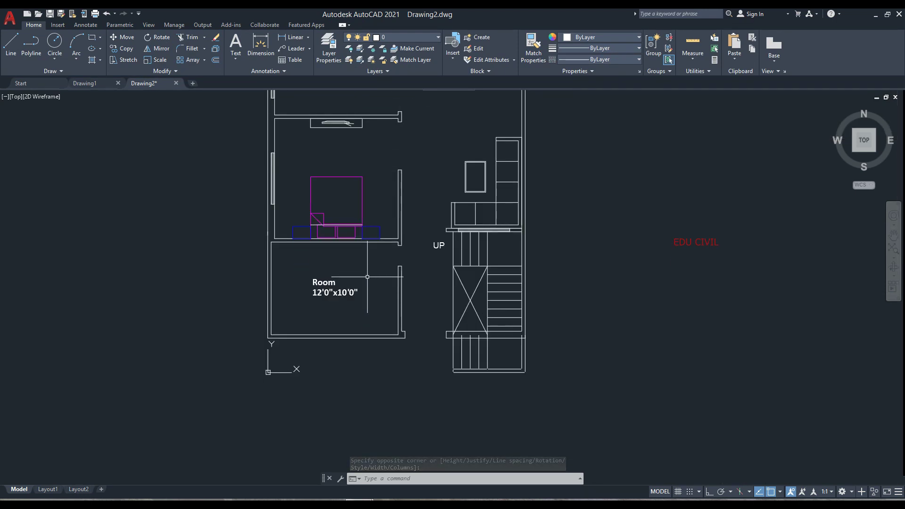
scroll(331, 282, "up", 4)
double_click(331, 282)
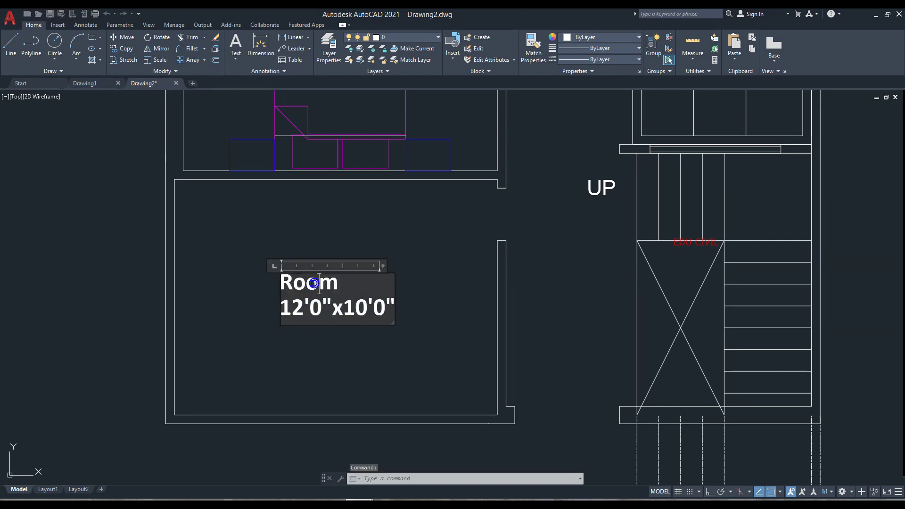
double_click(314, 283)
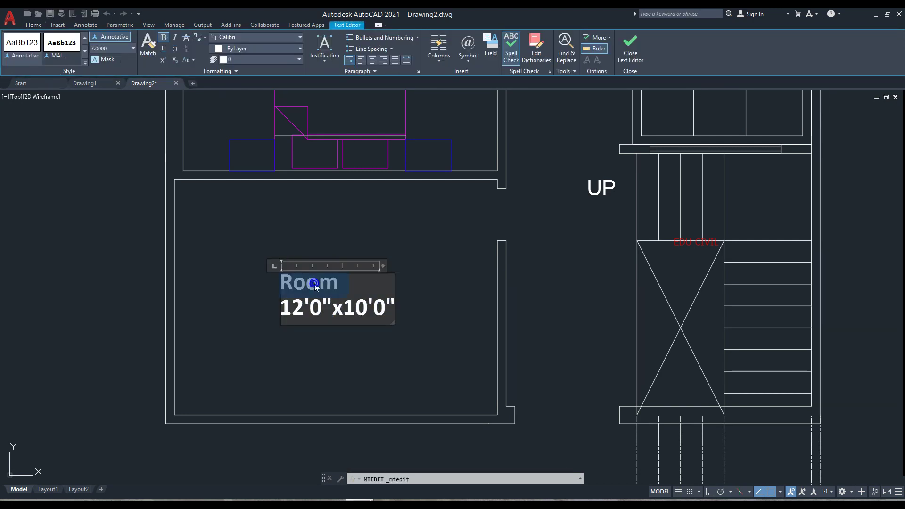
left_click(392, 313, "shift")
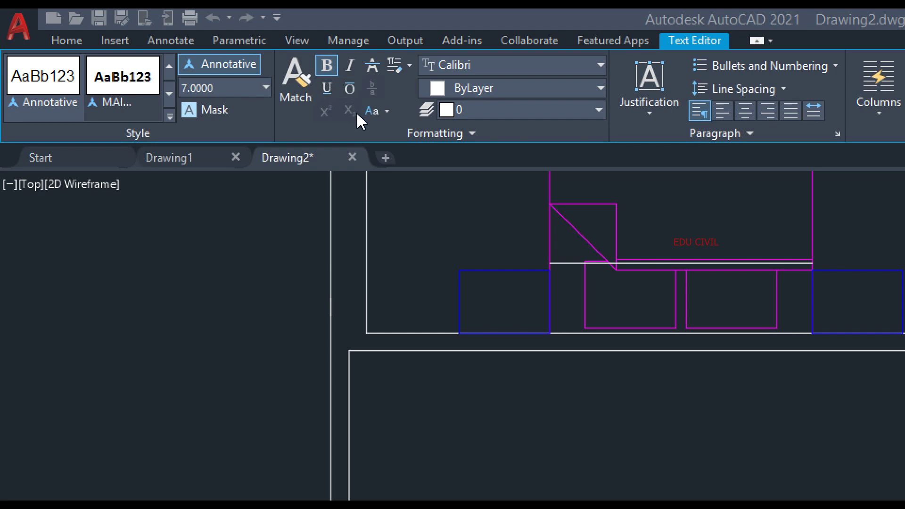
Step: Colour the selected Room label text orange (205,105,40)
left_click(387, 111)
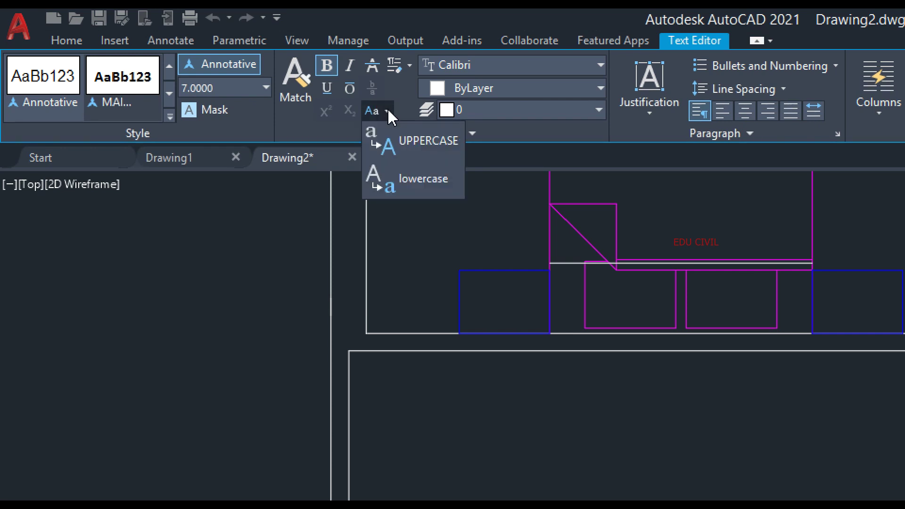
left_click(315, 131)
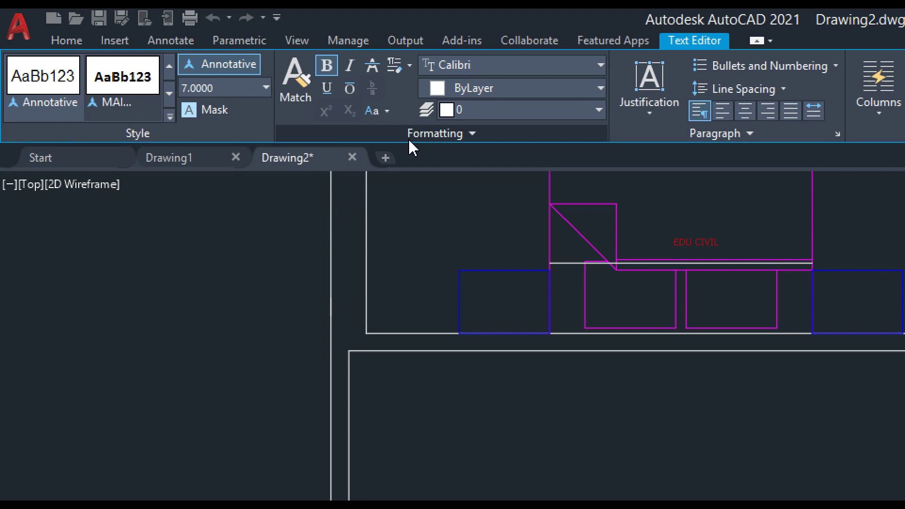
left_click(445, 138)
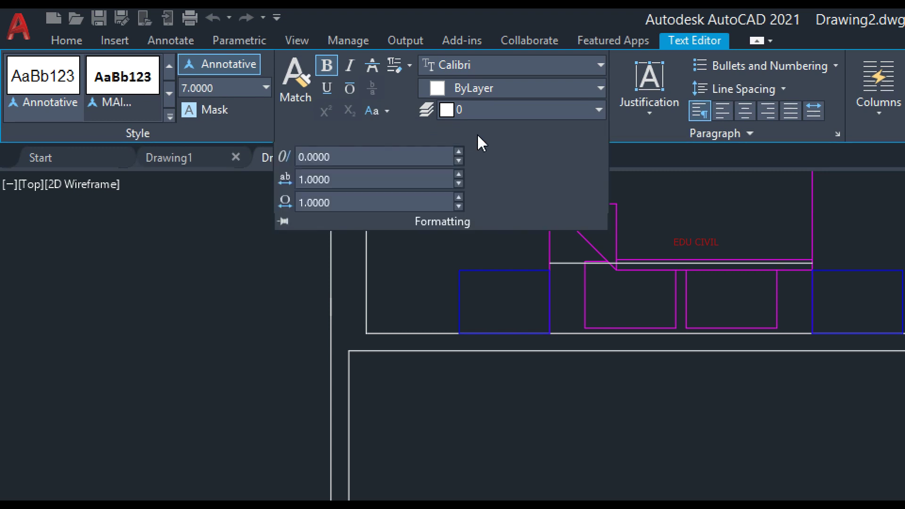
left_click(452, 224)
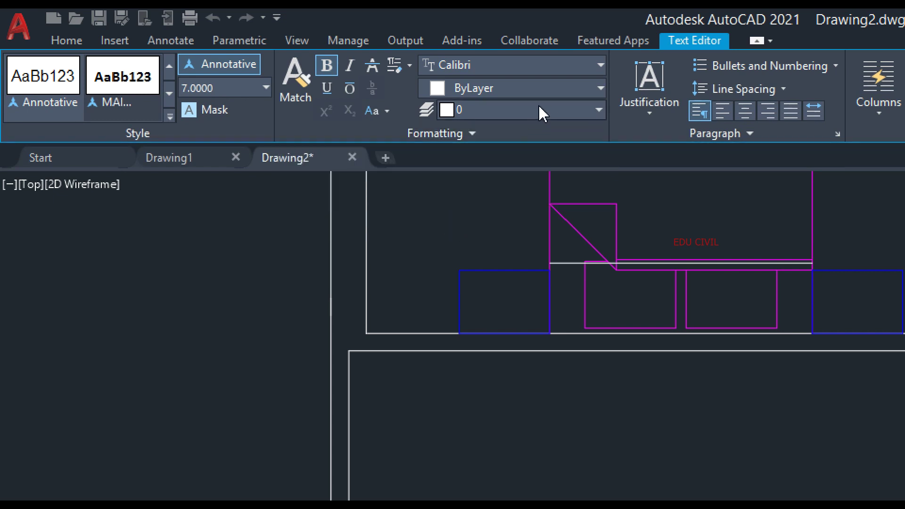
left_click(597, 88)
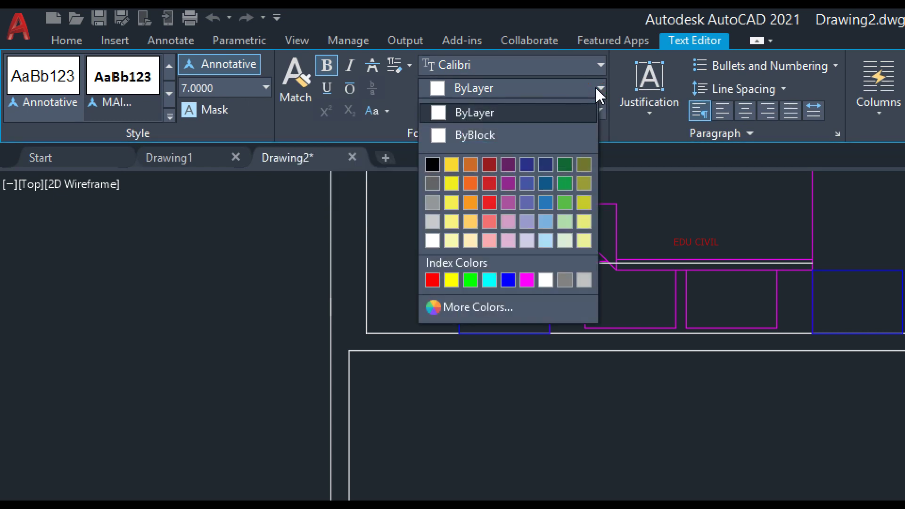
left_click(471, 166)
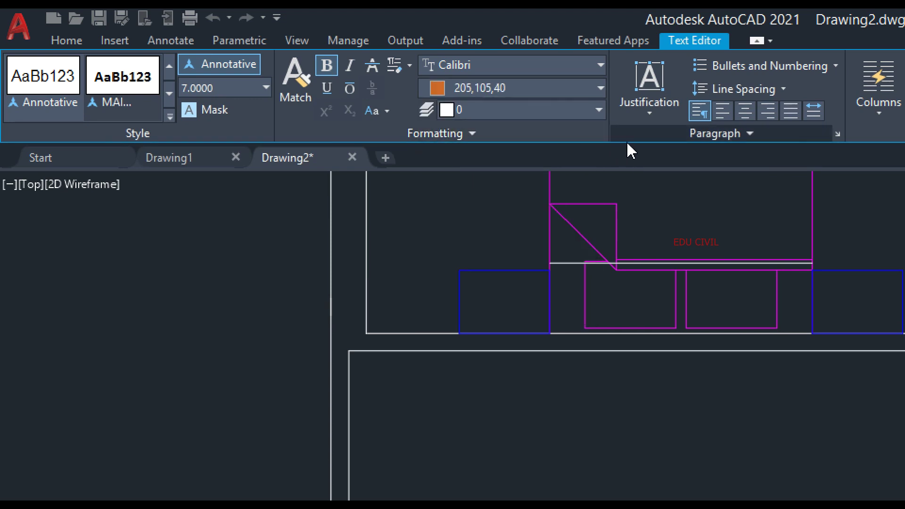
Step: Browse the Justification, paragraph and Bullets and Numbering options without changing them
left_click(655, 113)
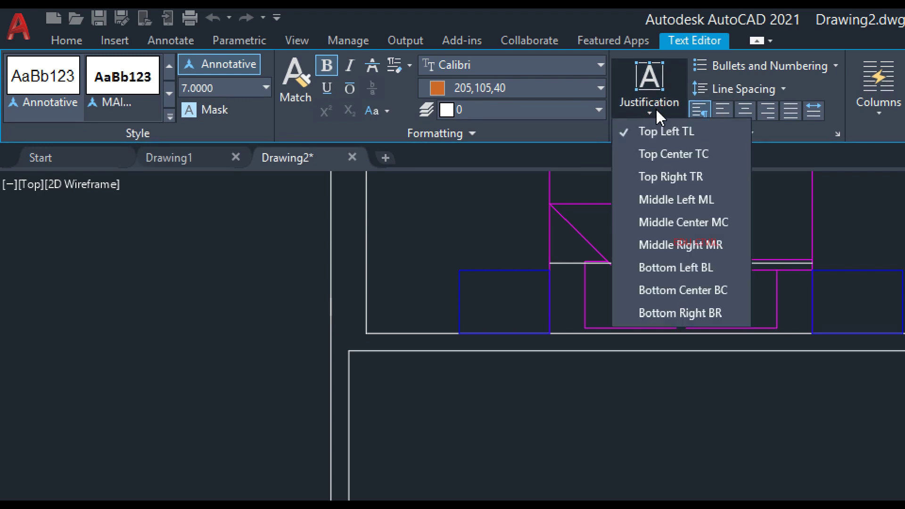
left_click(691, 222)
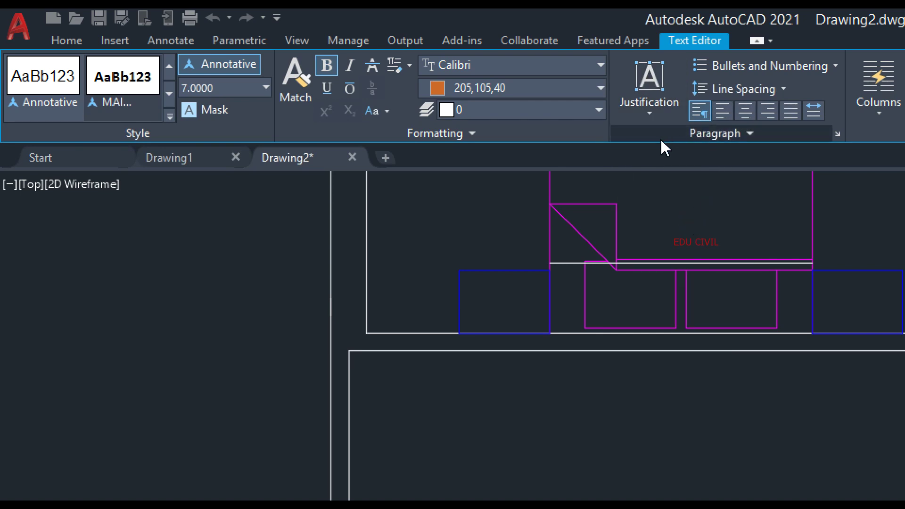
left_click(647, 135)
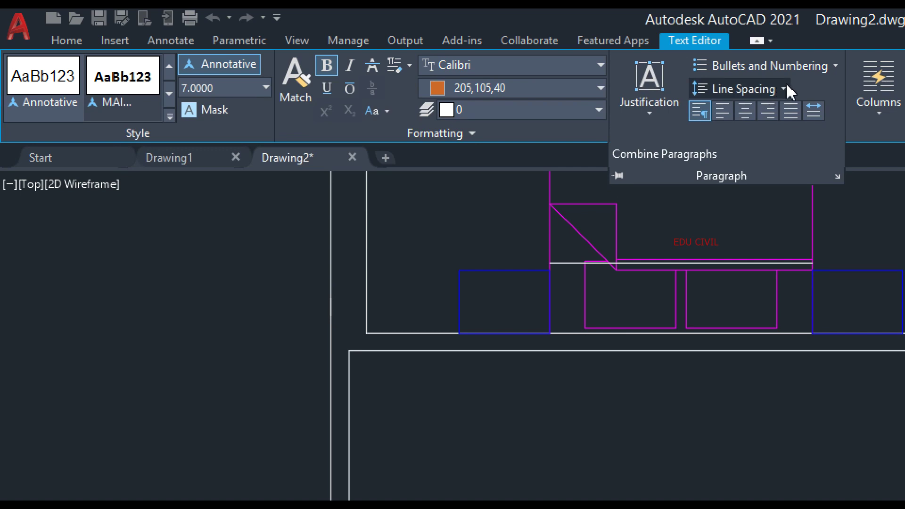
left_click(826, 70)
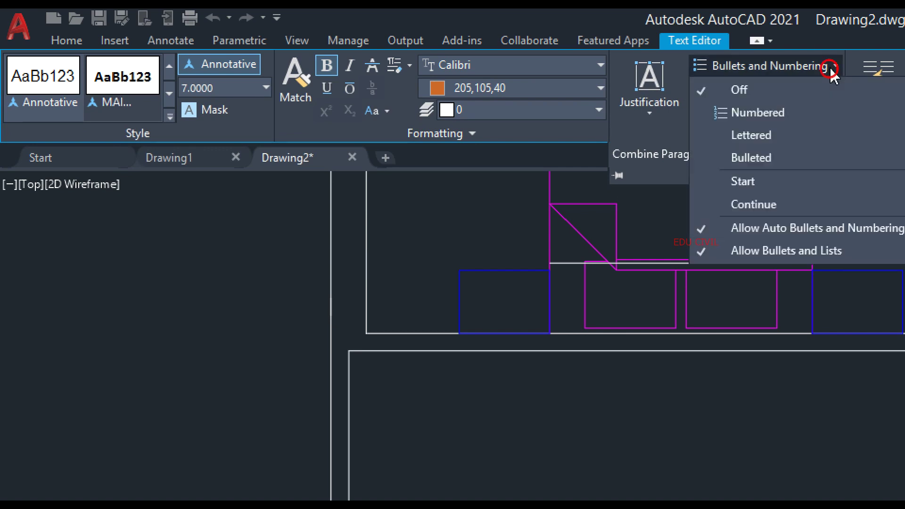
left_click(581, 144)
left_click(632, 136)
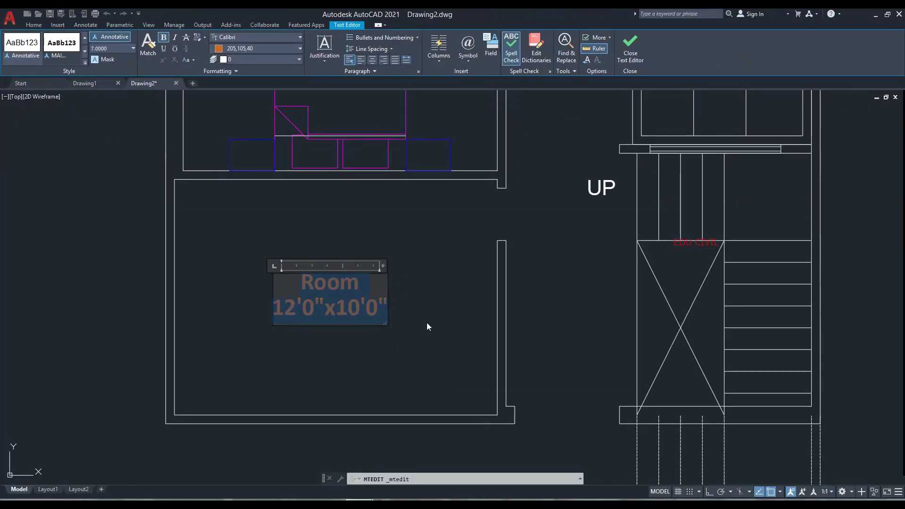
Step: Close the Room label's editor and pan the plan toward the stairs
left_click(439, 310)
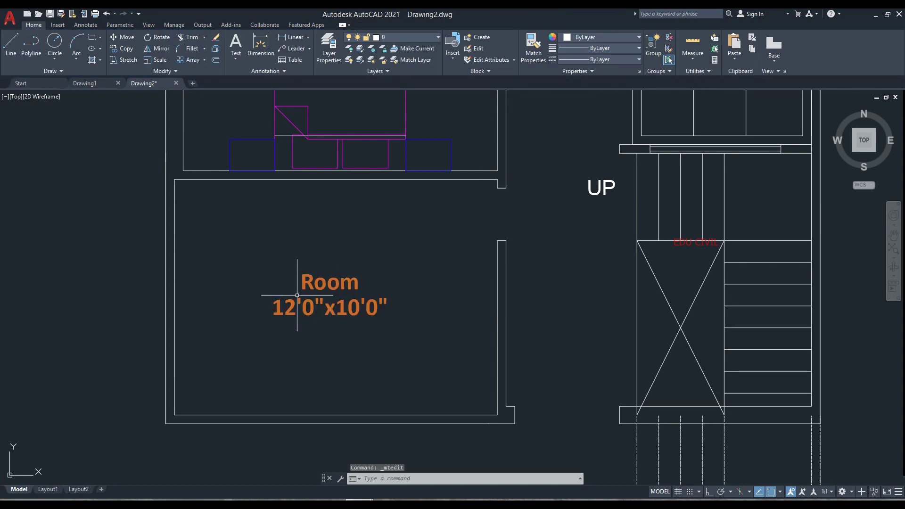
scroll(445, 333, "down", 2)
middle_click_drag(404, 333, 357, 364)
scroll(291, 356, "up", 2)
type("m")
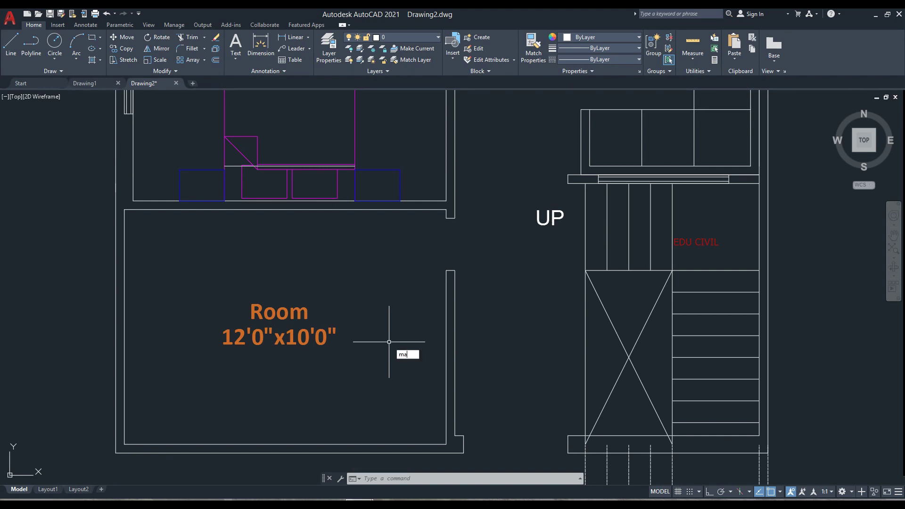
Step: Match properties from the Room label onto the UP stair label
type("a")
key("Return")
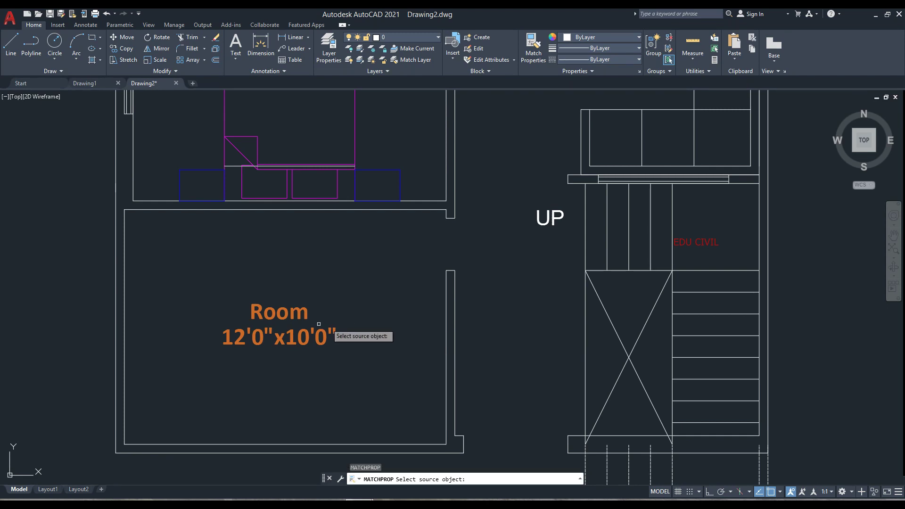
left_click(309, 323)
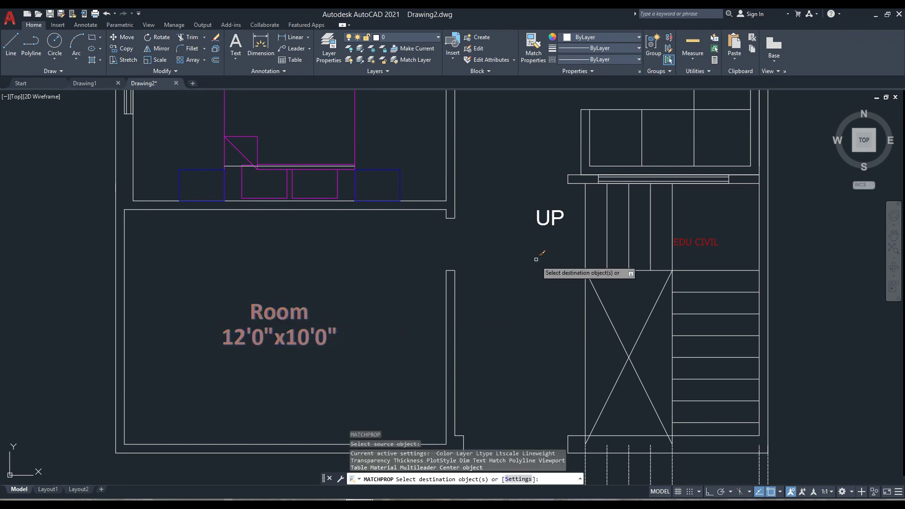
left_click(546, 227)
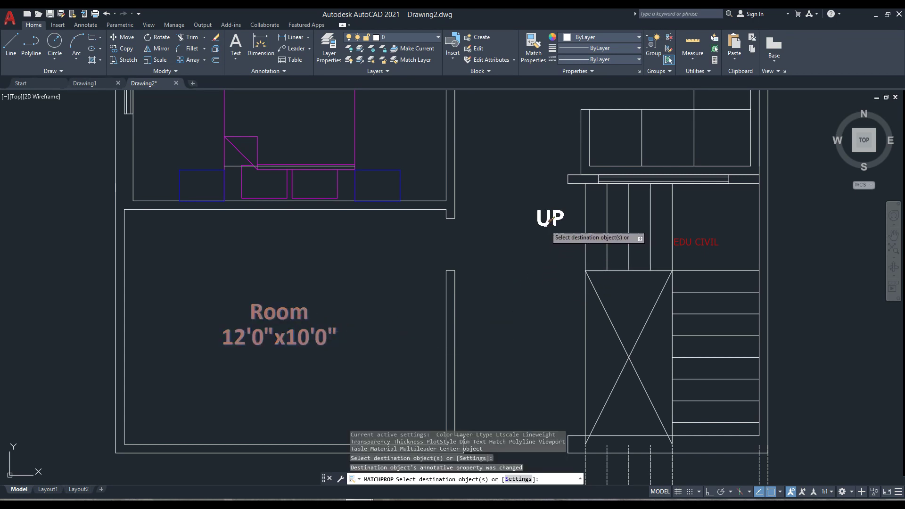
left_click(545, 227)
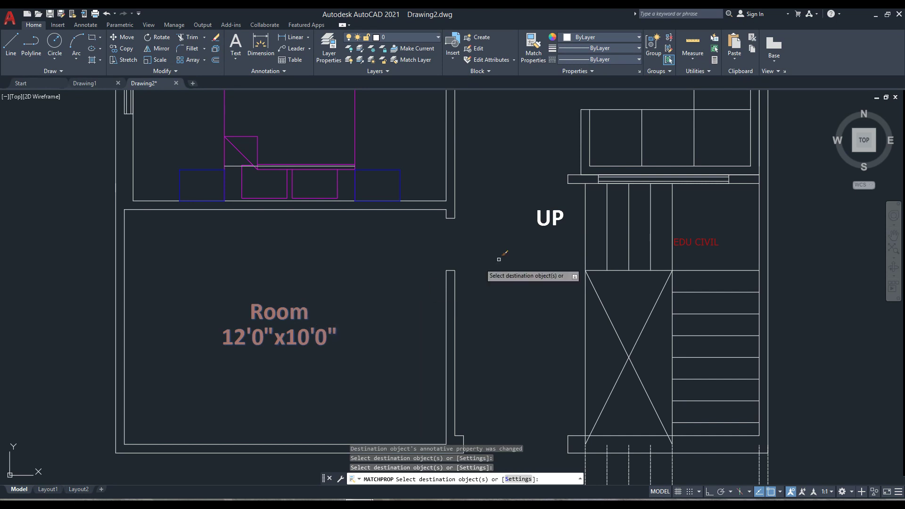
left_click(544, 223)
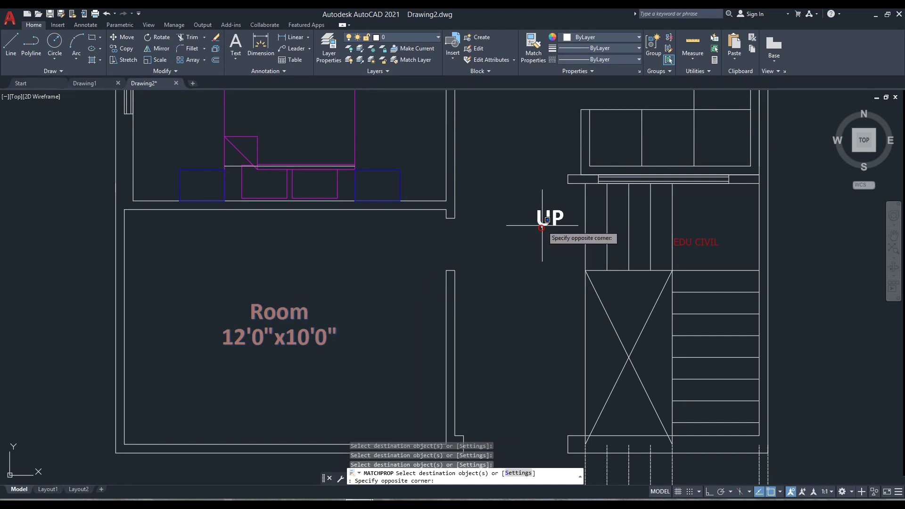
left_click_drag(516, 193, 586, 259)
left_click(605, 193)
left_click(518, 235)
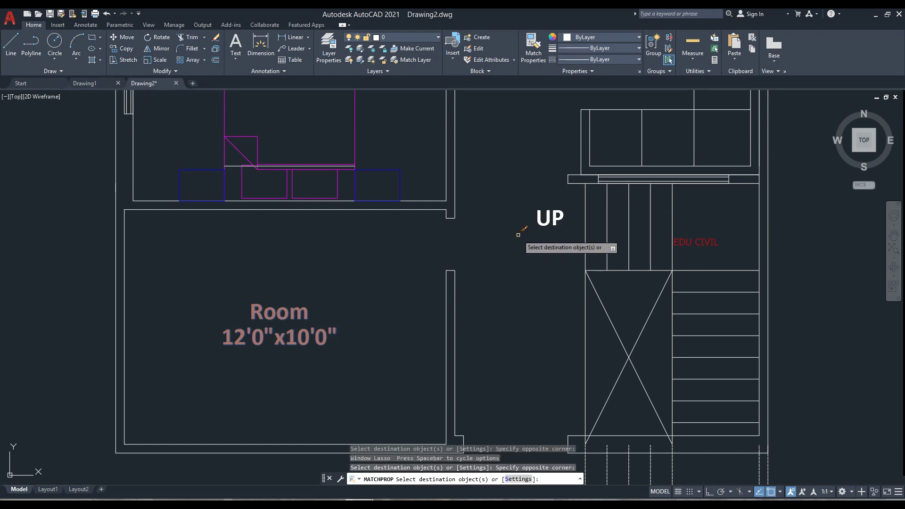
key("Escape")
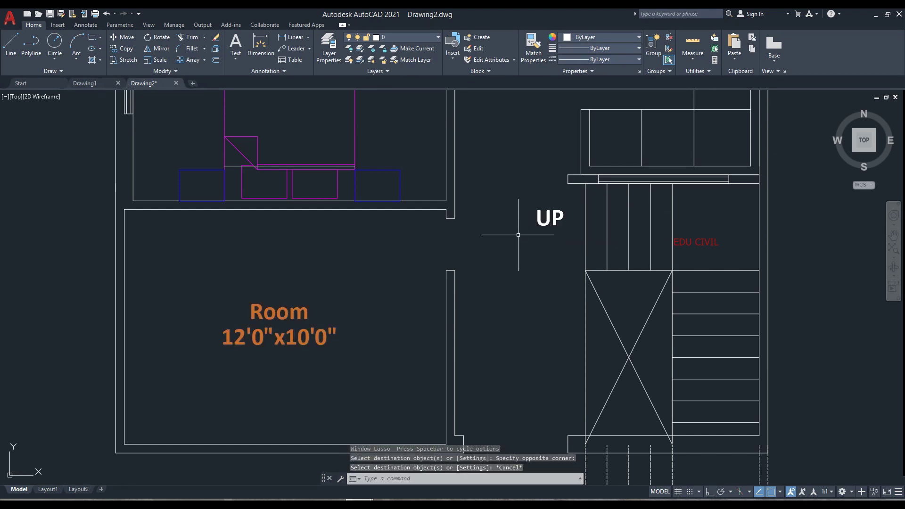
Step: Apply the Room text's formatting to the UP text, then show the bedroom above
double_click(548, 217)
left_click_drag(516, 218, 575, 226)
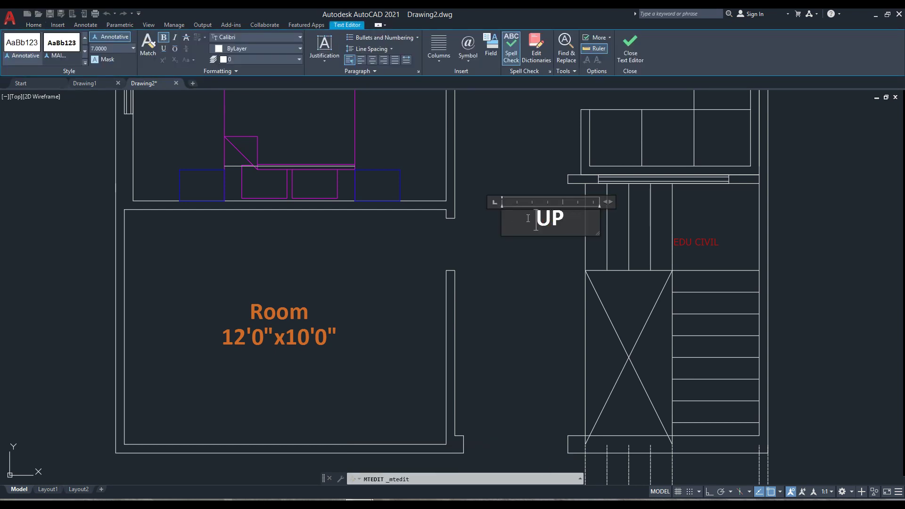
left_click(150, 57)
left_click(288, 325)
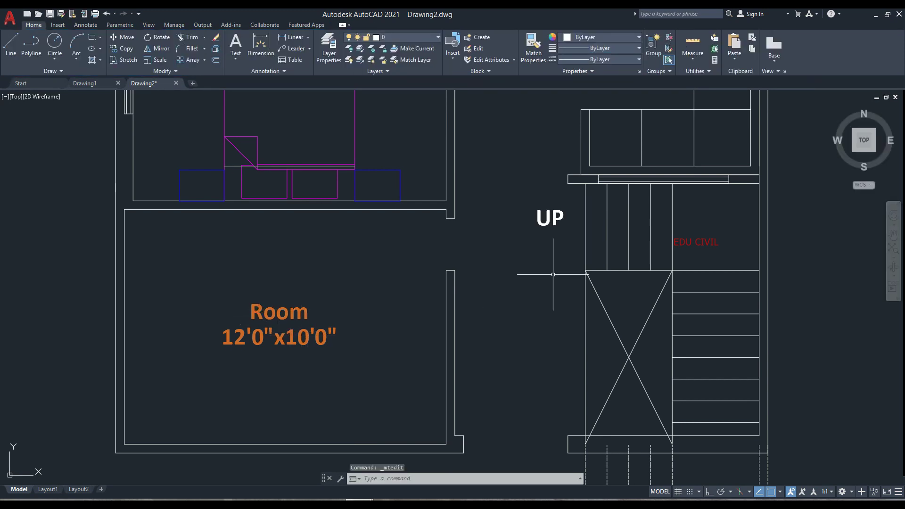
scroll(507, 222, "down", 2)
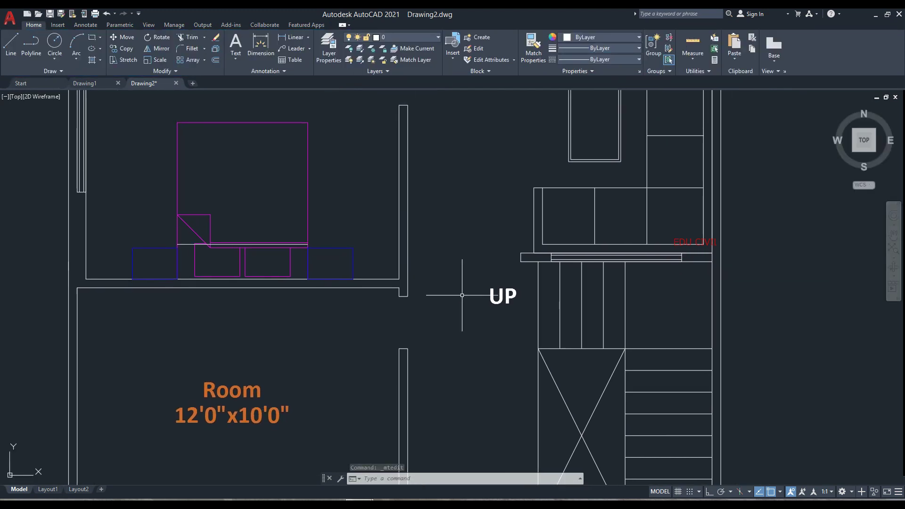
middle_click_drag(481, 296, 479, 333)
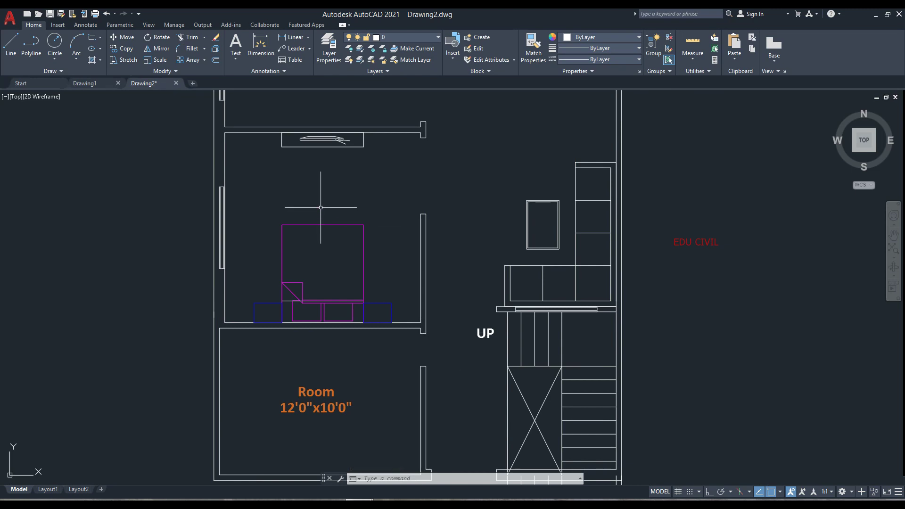
Step: Draw a multiline text box beside the stairs using the Secondry text style
type("T")
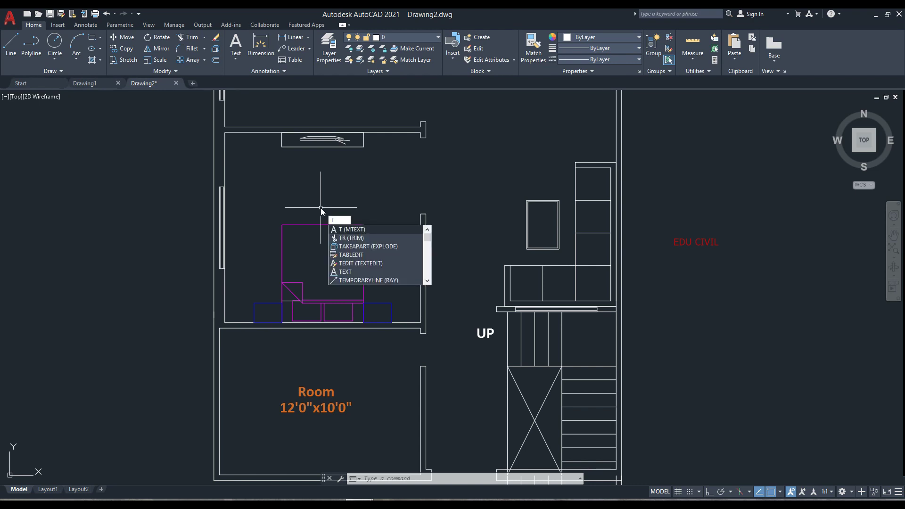
key("Return")
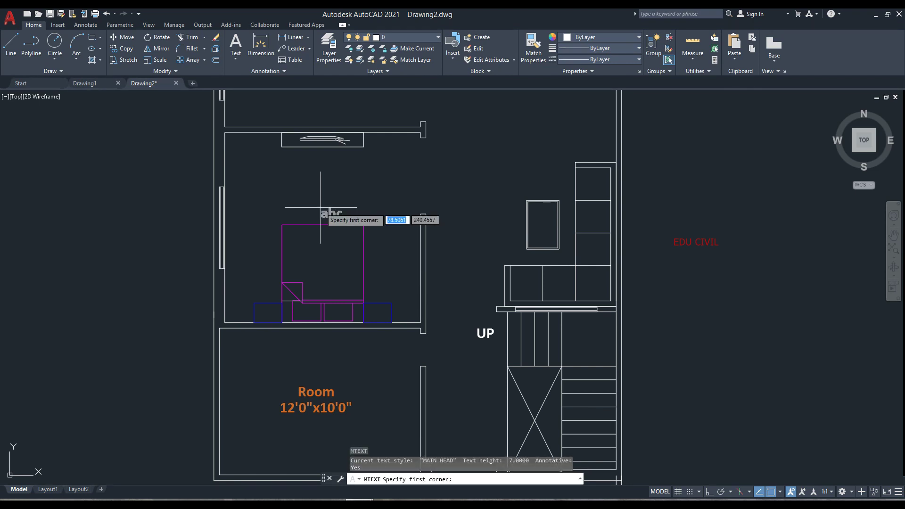
middle_click_drag(435, 378, 392, 247)
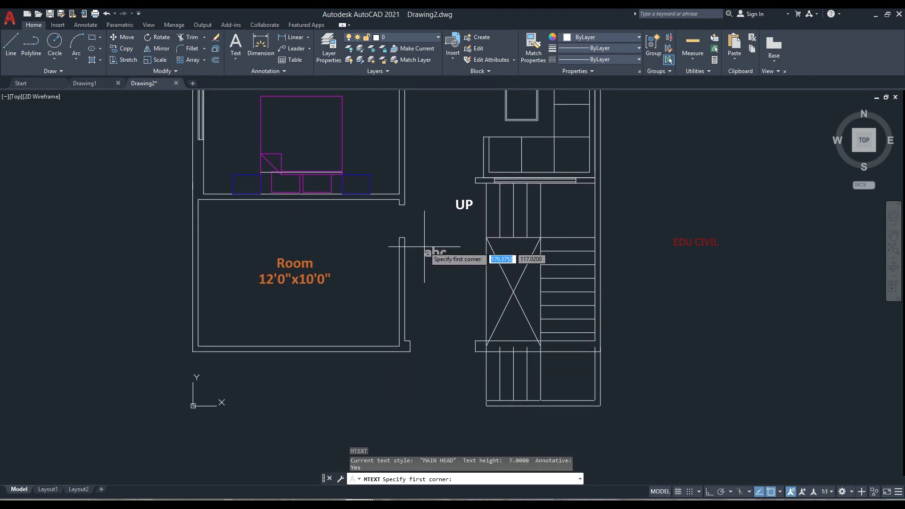
left_click(425, 244)
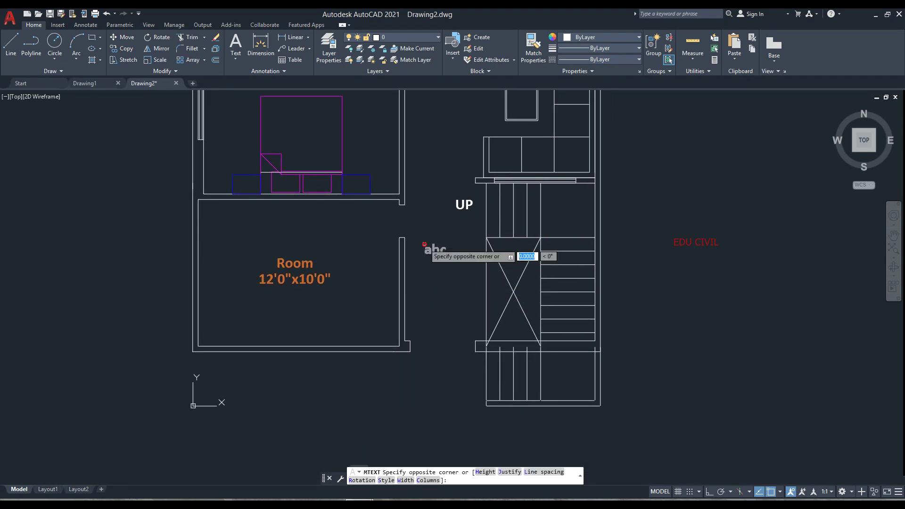
left_click(465, 313)
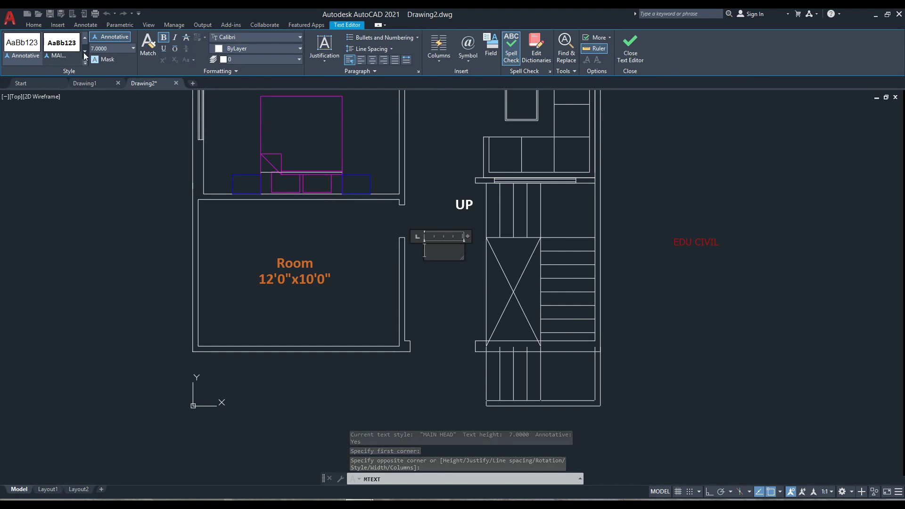
left_click(84, 52)
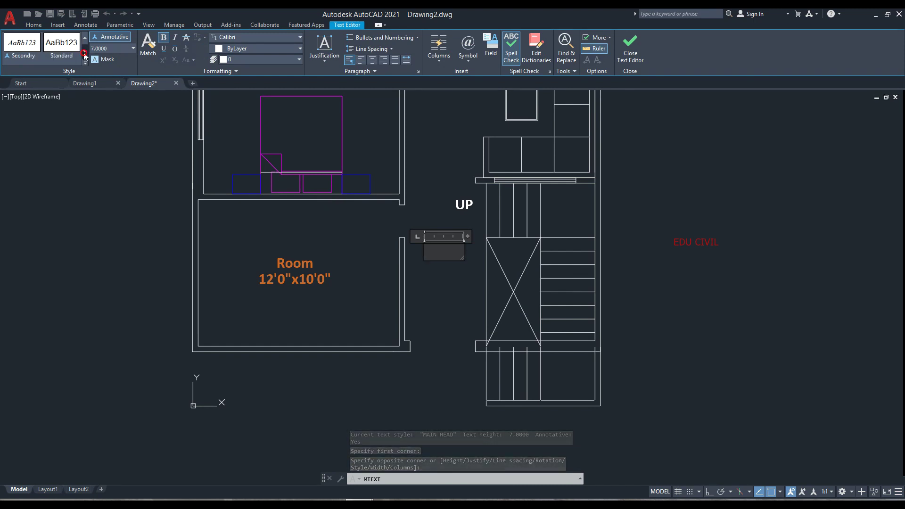
left_click(23, 52)
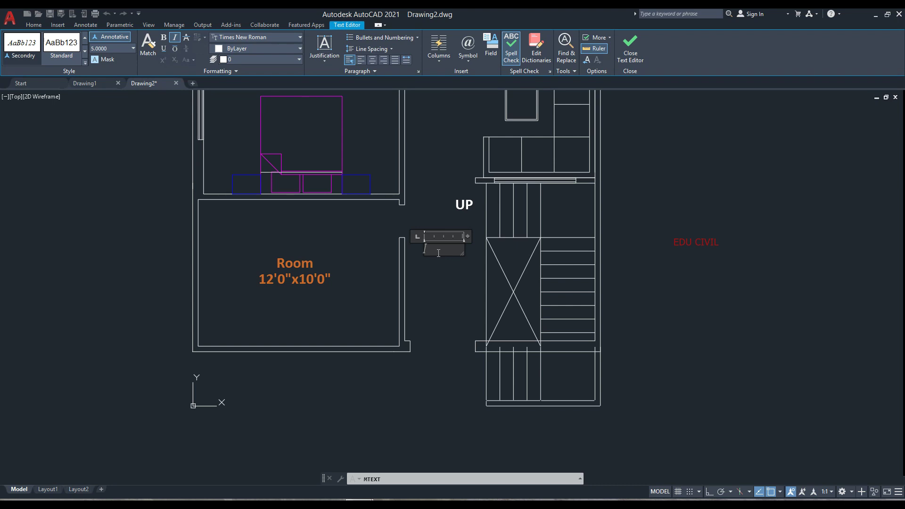
Step: Type 7' Wide and PAssage on two lines and commit the label
type("7'")
type(" Wide")
key("Return")
type("PAssa")
type("ge")
left_click(434, 278)
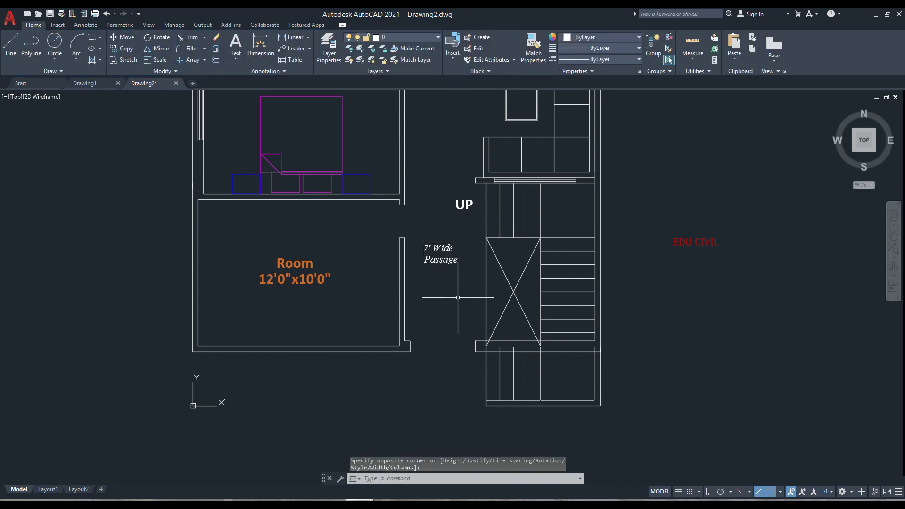
scroll(458, 297, "up", 3)
scroll(430, 268, "up", 2)
scroll(405, 217, "up", 2)
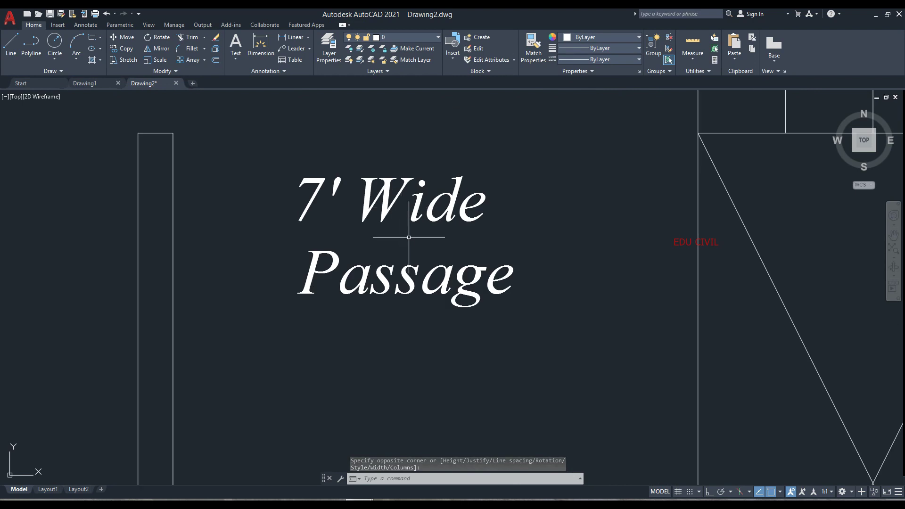
scroll(414, 233, "down", 3)
scroll(418, 267, "down", 3)
scroll(419, 267, "down", 2)
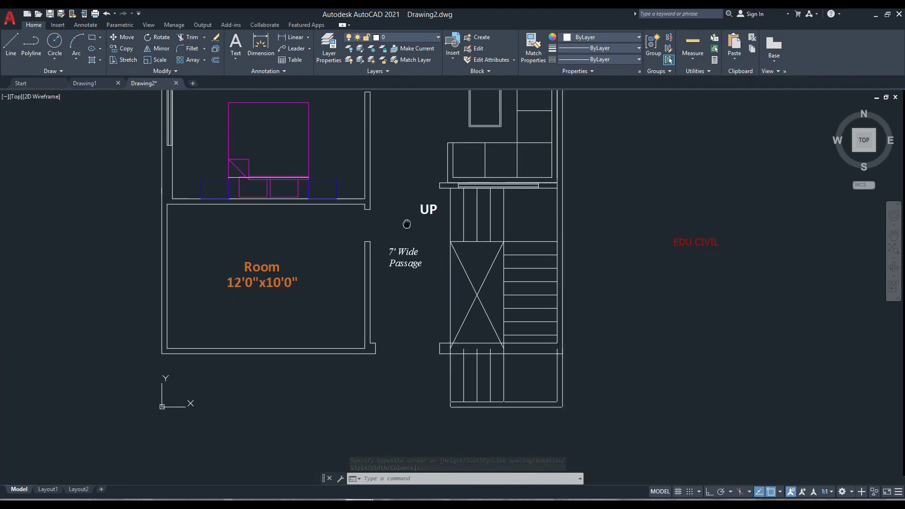
scroll(405, 225, "down", 1)
scroll(406, 255, "down", 3)
scroll(408, 282, "up", 2)
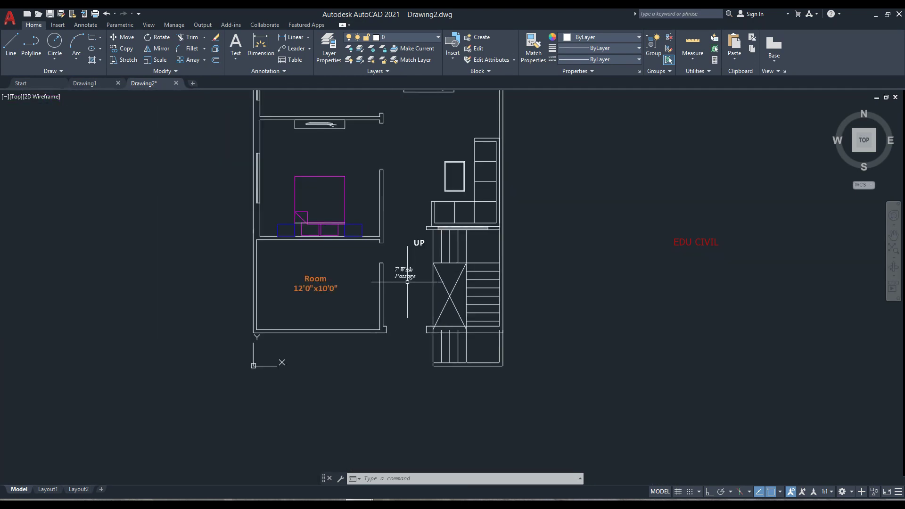
scroll(404, 282, "up", 2)
scroll(394, 282, "up", 2)
scroll(392, 282, "down", 1)
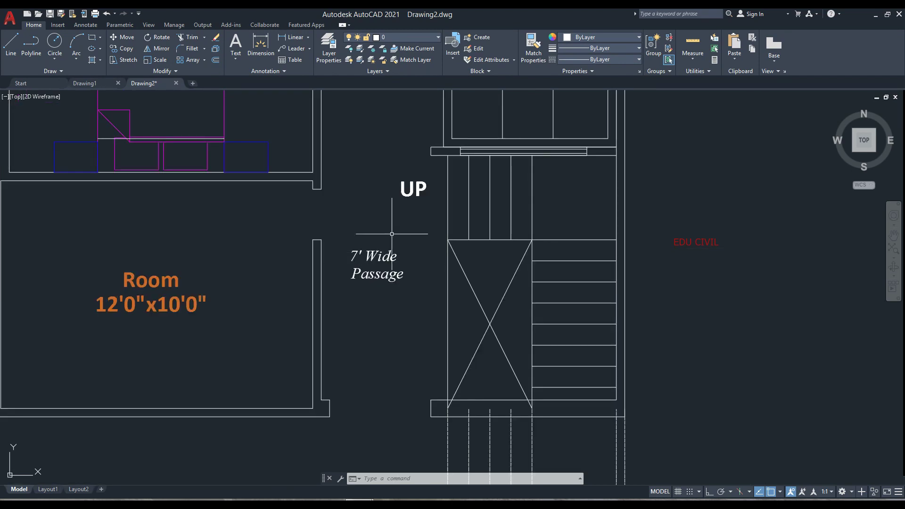
scroll(392, 198, "down", 1)
scroll(398, 255, "down", 1)
scroll(405, 290, "down", 1)
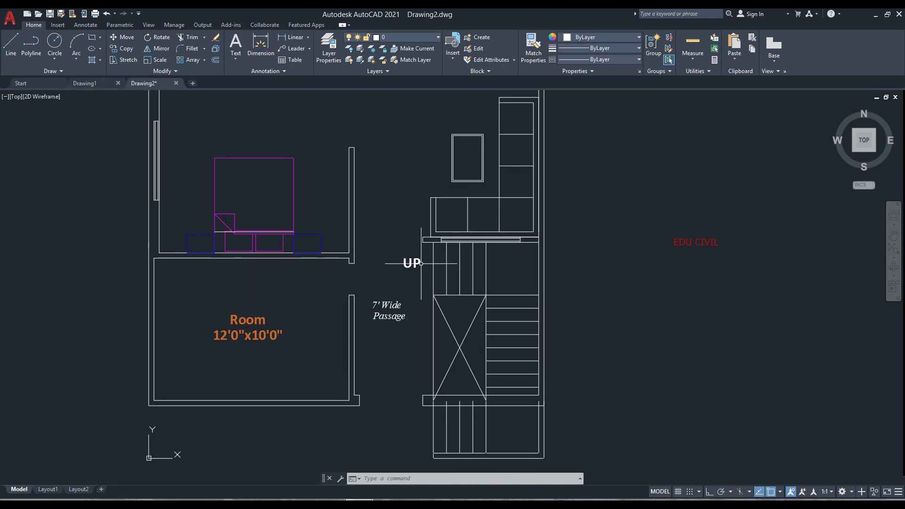
middle_click_drag(382, 286, 376, 312)
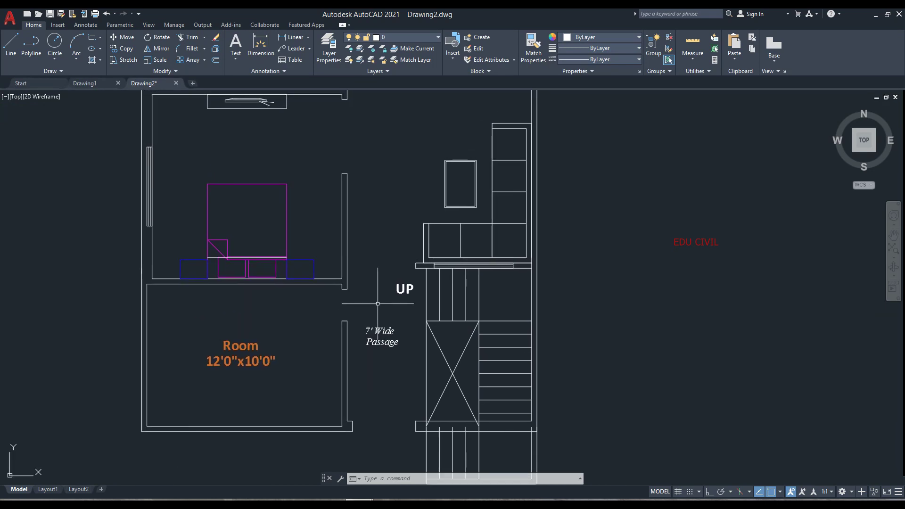
middle_click_drag(312, 346, 283, 341)
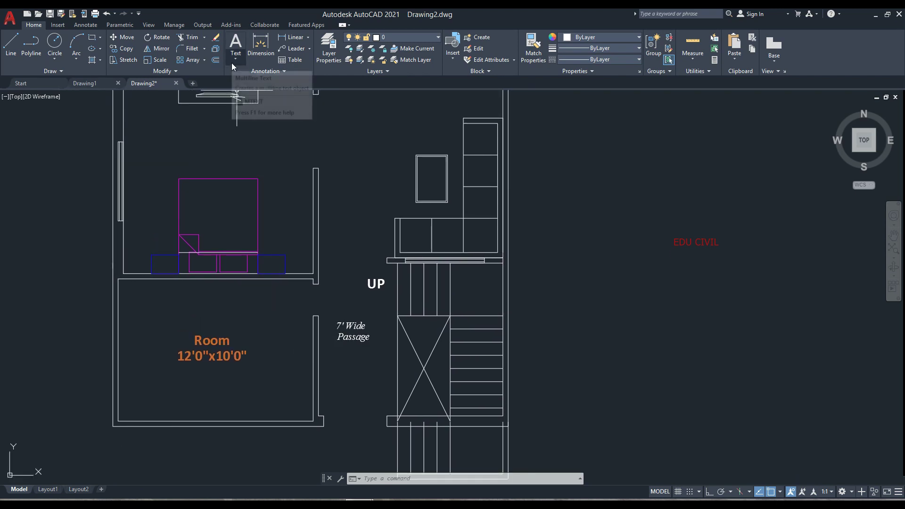
left_click(346, 324)
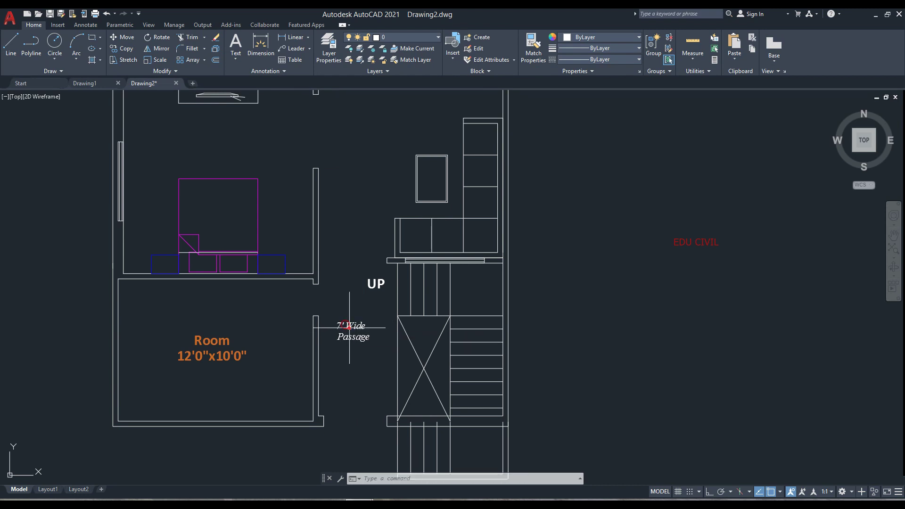
double_click(349, 327)
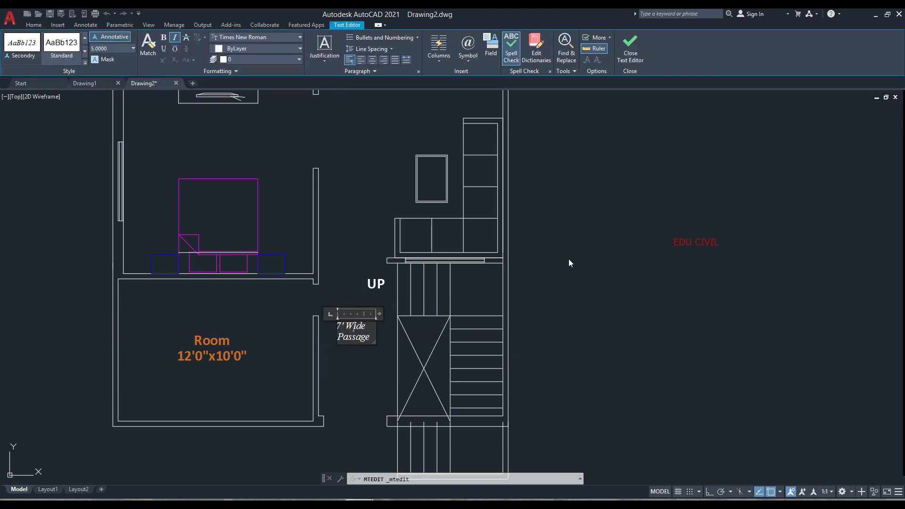
left_click(367, 221)
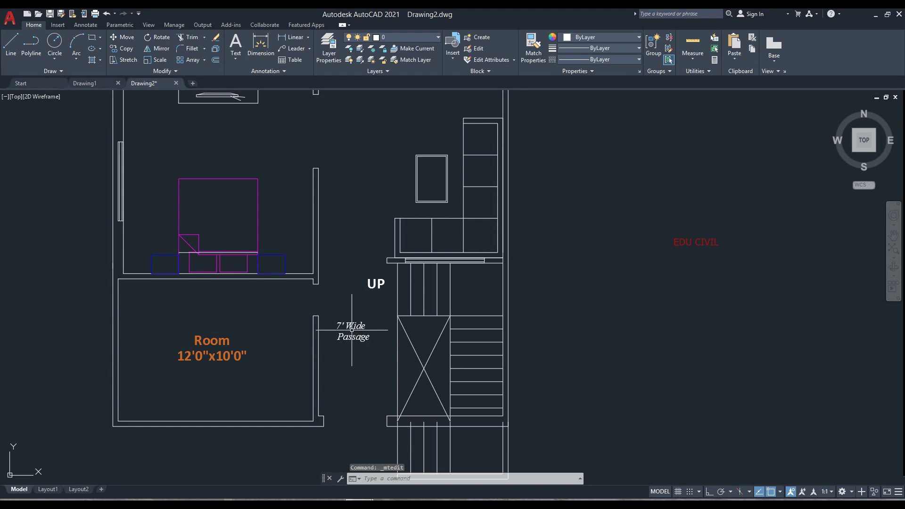
Step: Edit the Room label with TE to insert a Ø diameter symbol on its own line above Room
type("te")
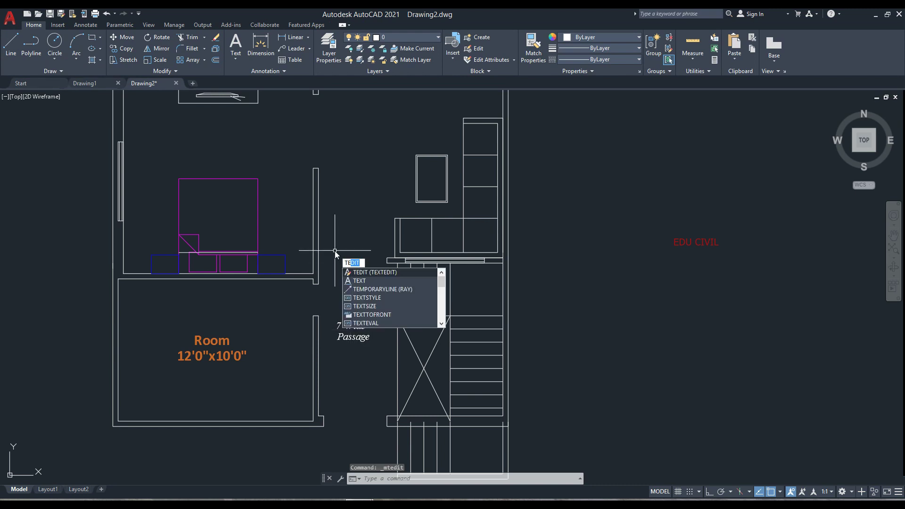
key("Return")
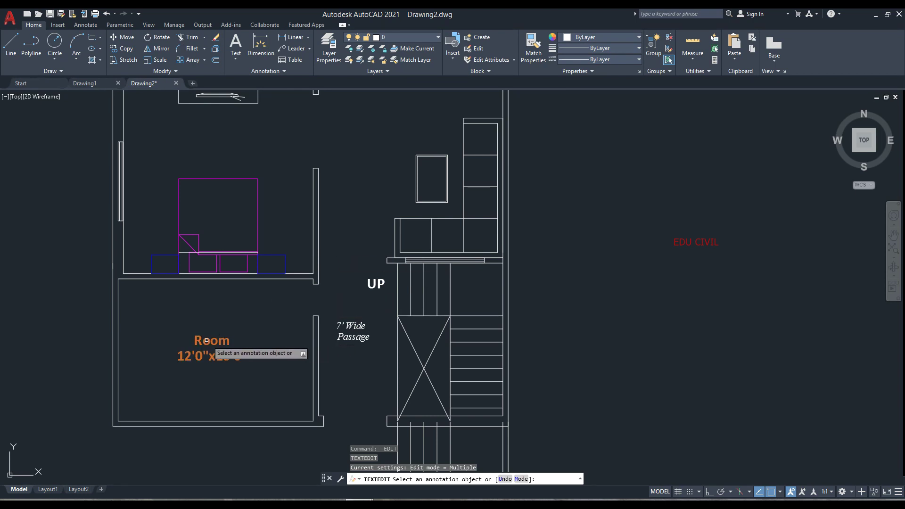
left_click(207, 349)
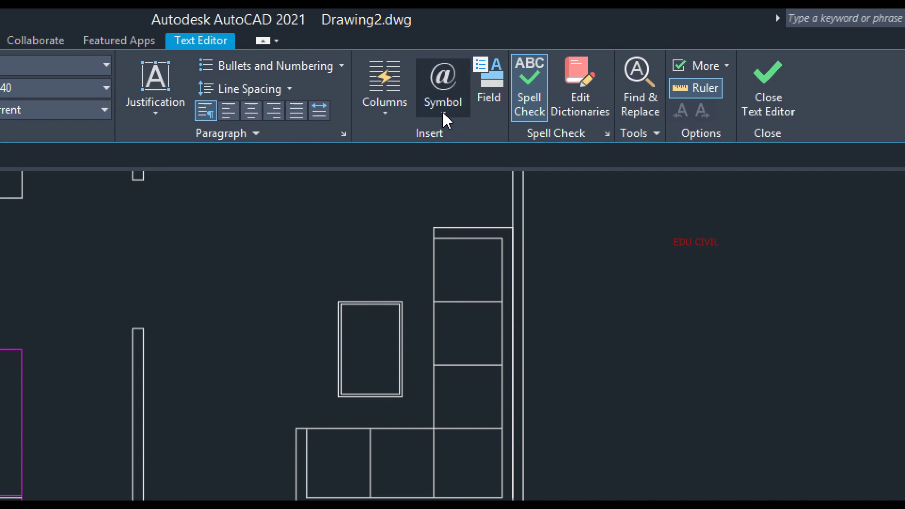
left_click(442, 113)
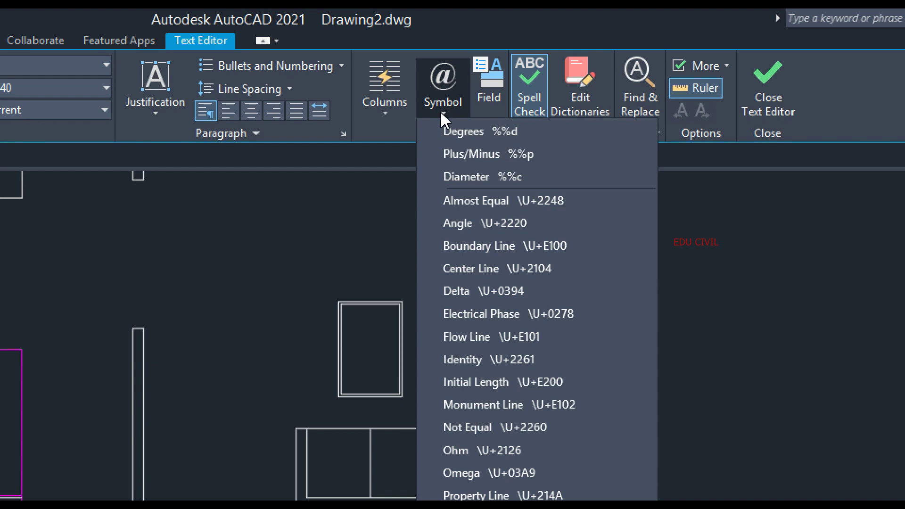
left_click(474, 178)
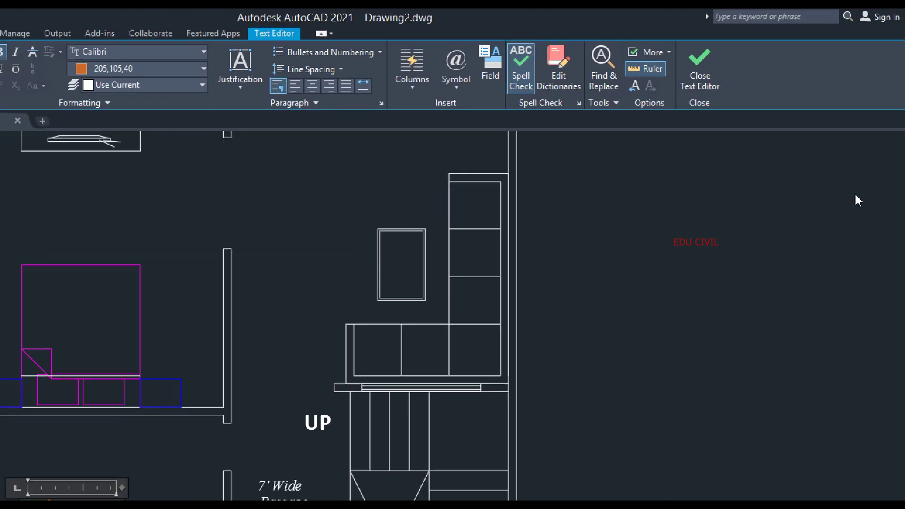
key("Return")
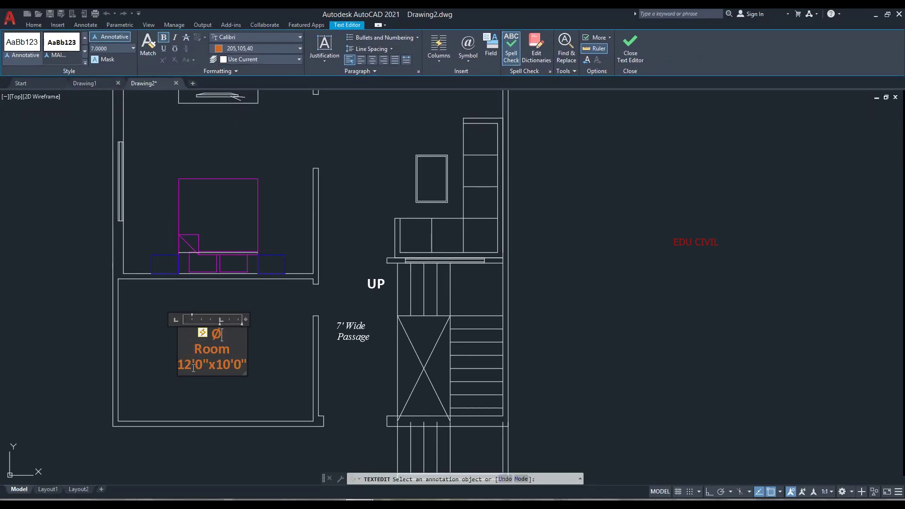
left_click(245, 454)
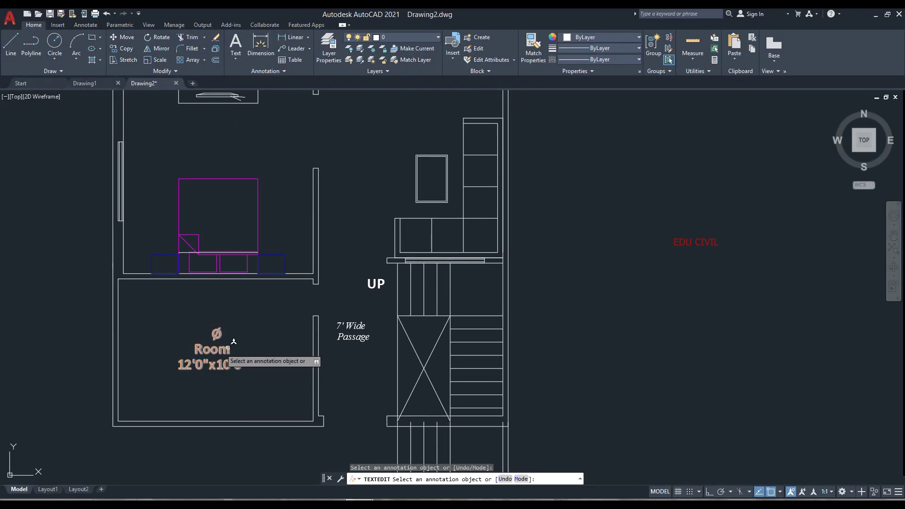
key("Escape")
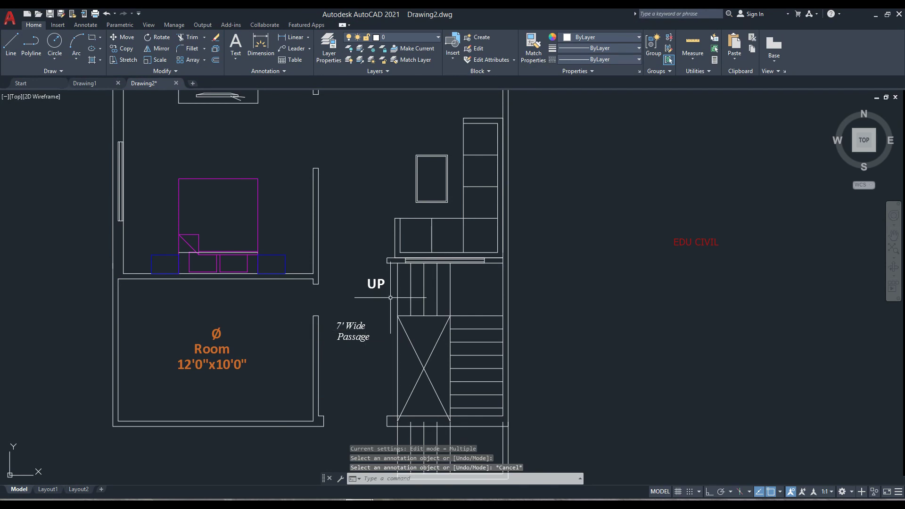
Step: Append %%c after UP so the stair label reads UP Ø
double_click(377, 284)
left_click(387, 283)
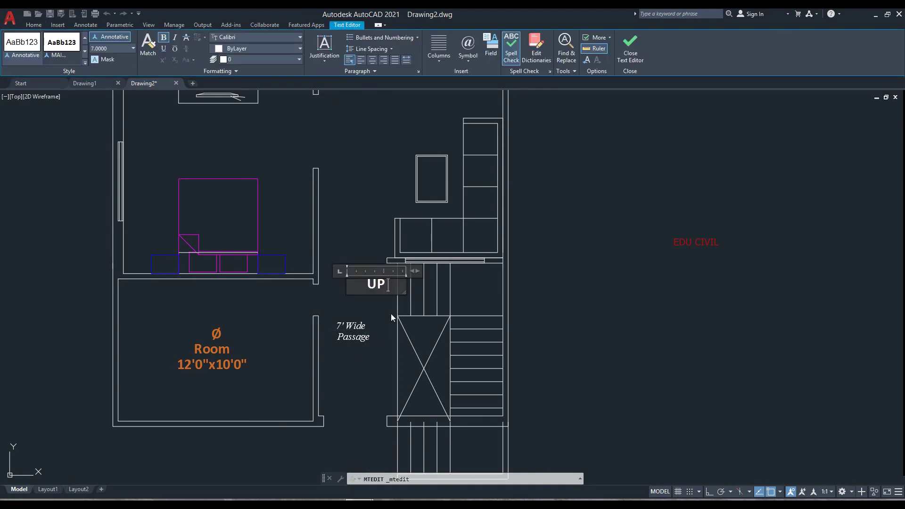
type("%%c")
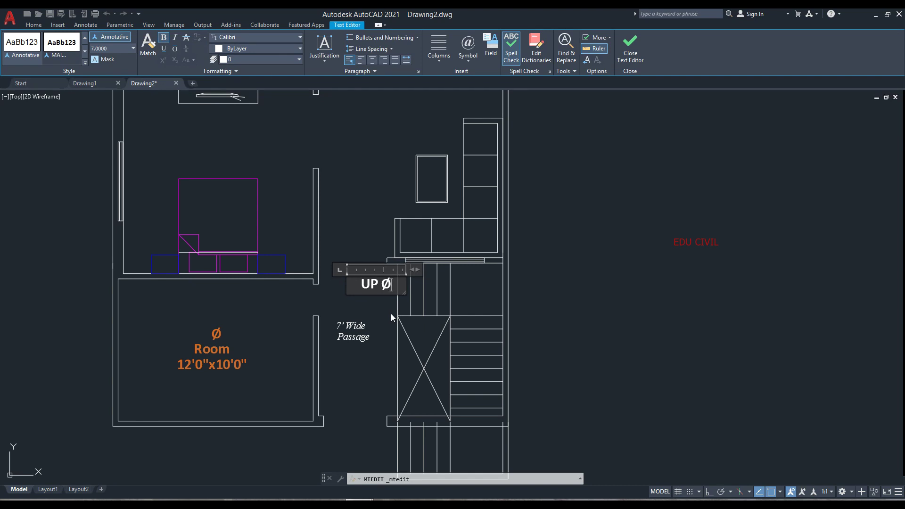
left_click(468, 61)
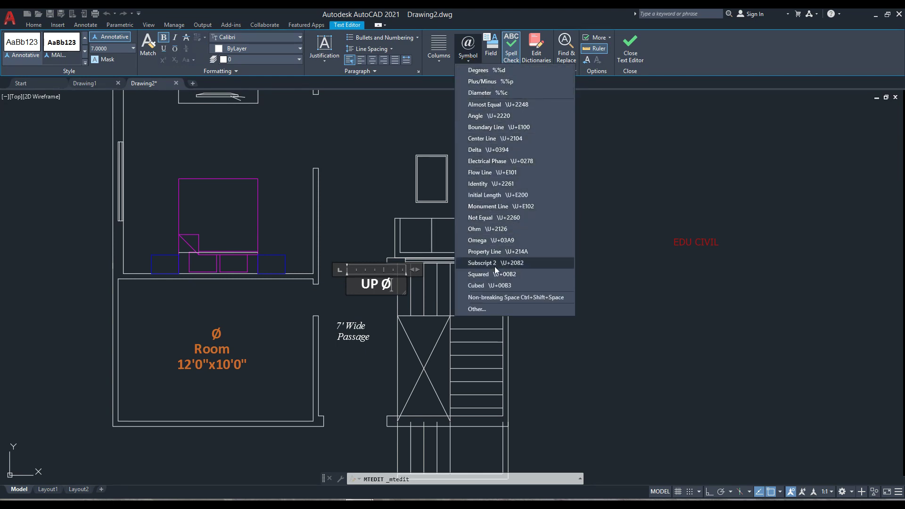
left_click(480, 312)
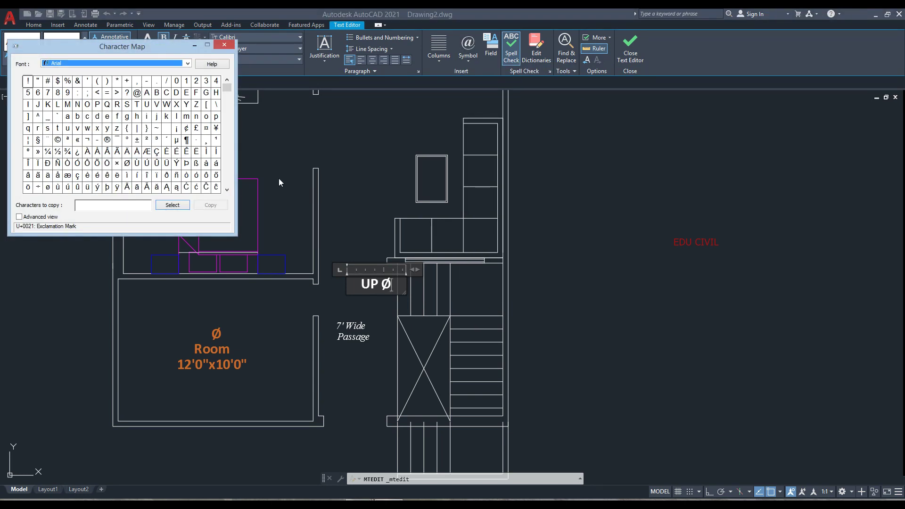
left_click_drag(107, 48, 366, 143)
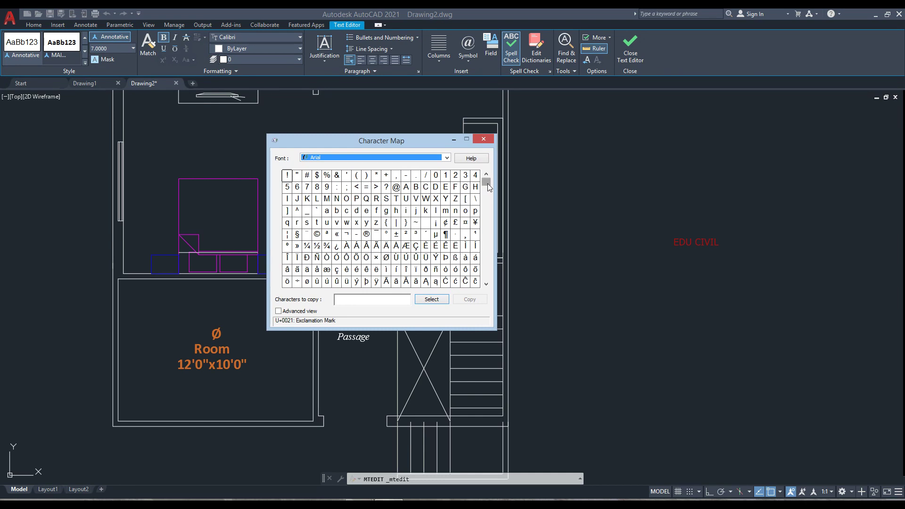
left_click_drag(487, 183, 488, 282)
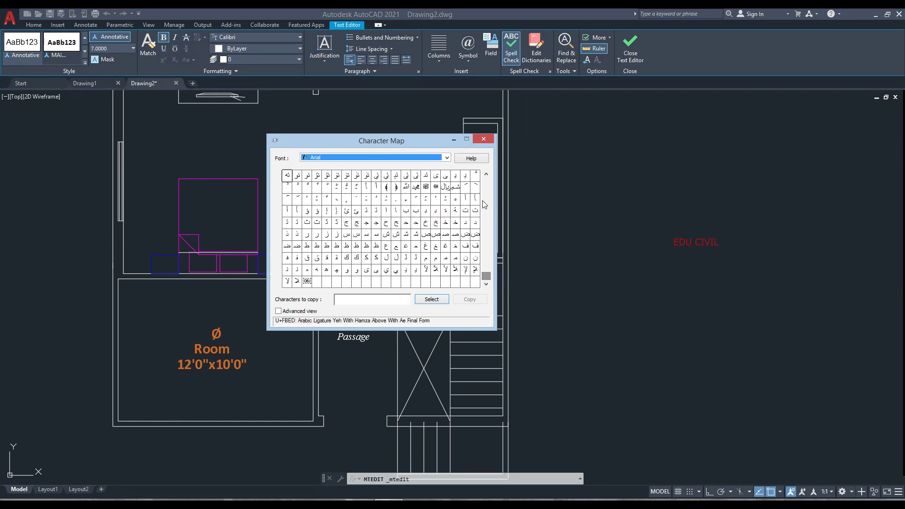
left_click(483, 139)
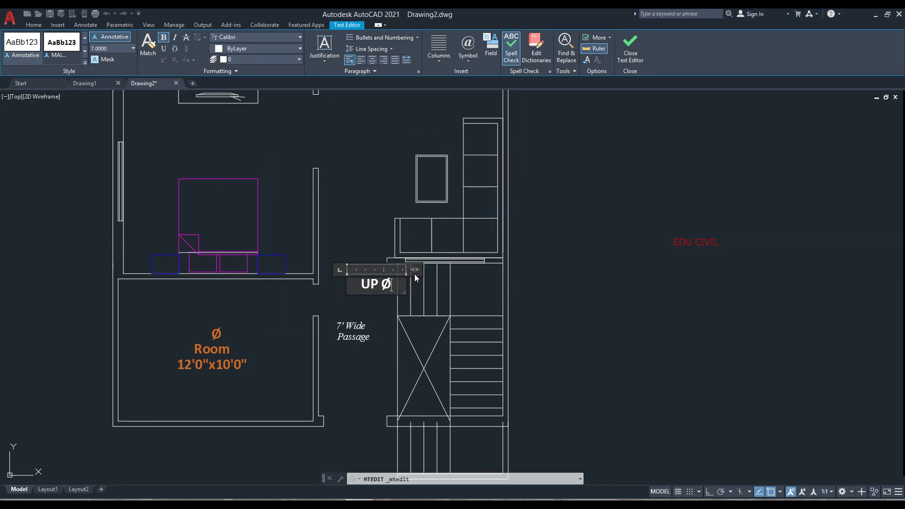
left_click(383, 233)
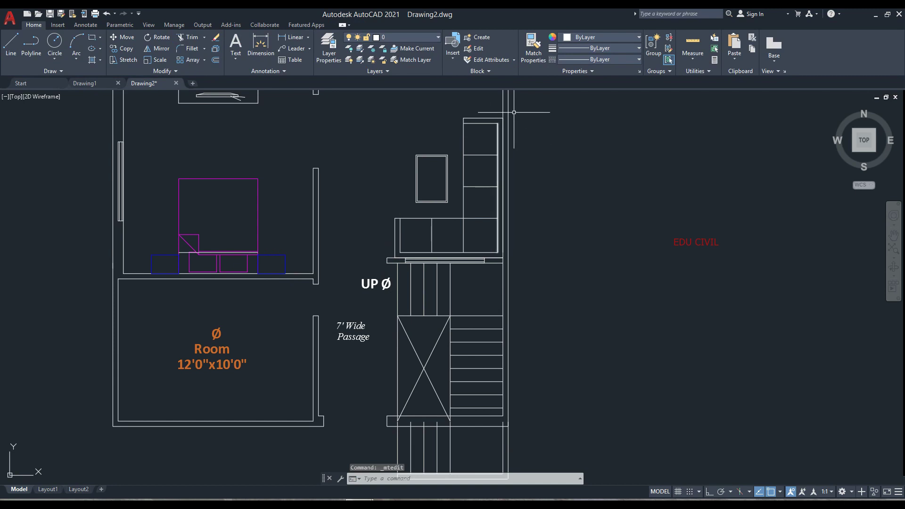
Step: Shift the plan left and draw a multiline text box to its right
scroll(593, 202, "down", 3)
middle_click_drag(593, 204, 461, 262)
middle_click_drag(283, 217, 298, 240)
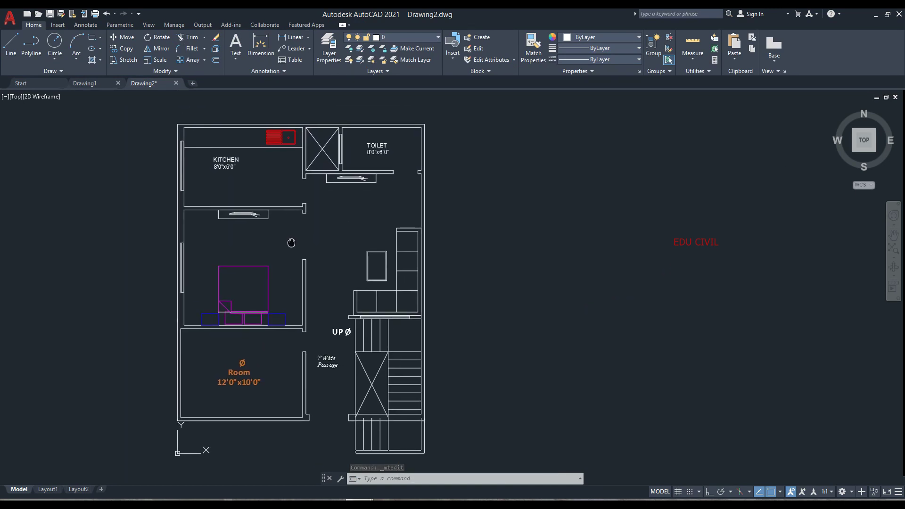
scroll(222, 186, "up", 2)
middle_click_drag(261, 113, 265, 145)
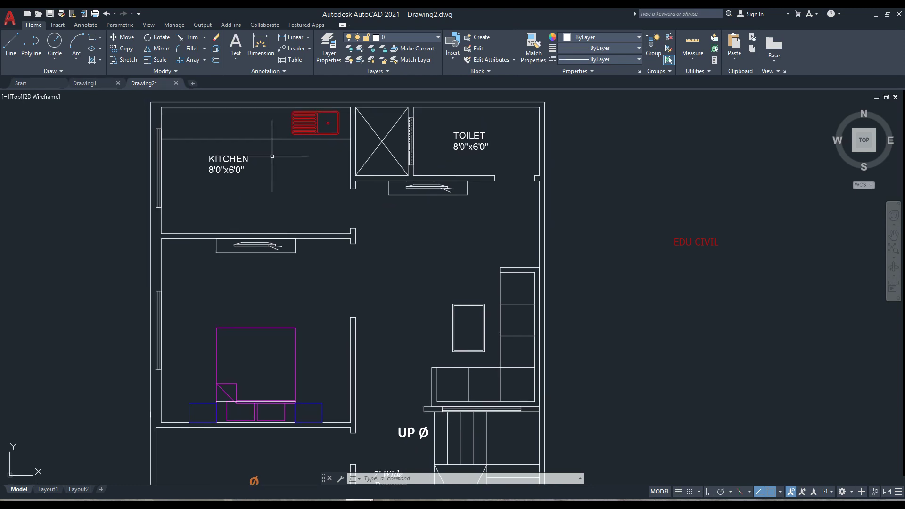
middle_click_drag(331, 179, 275, 183)
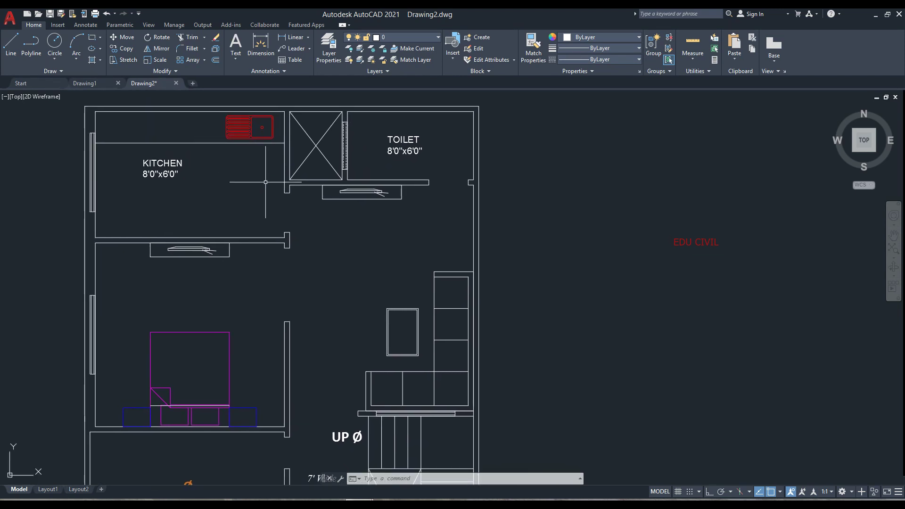
left_click(236, 45)
left_click(572, 195)
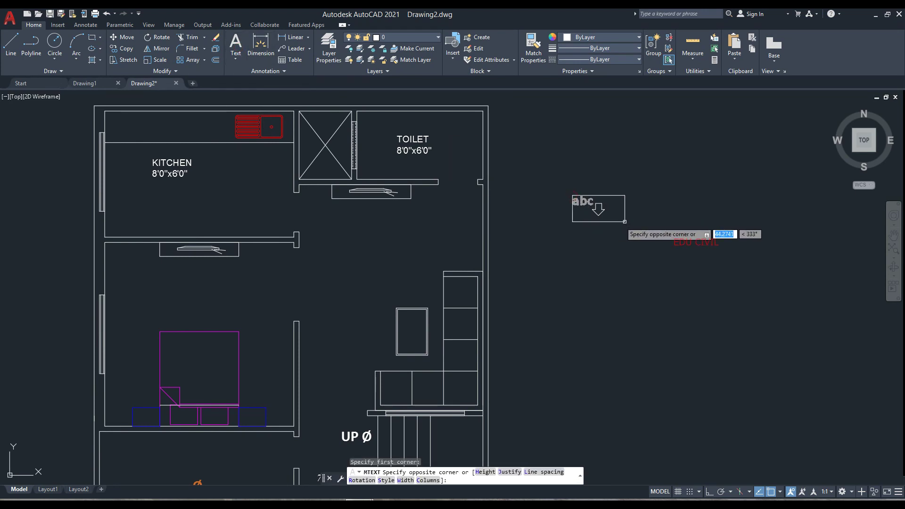
left_click(637, 222)
Step: Type 1235, 25638 and 2563 on three lines and commit the text
type("1")
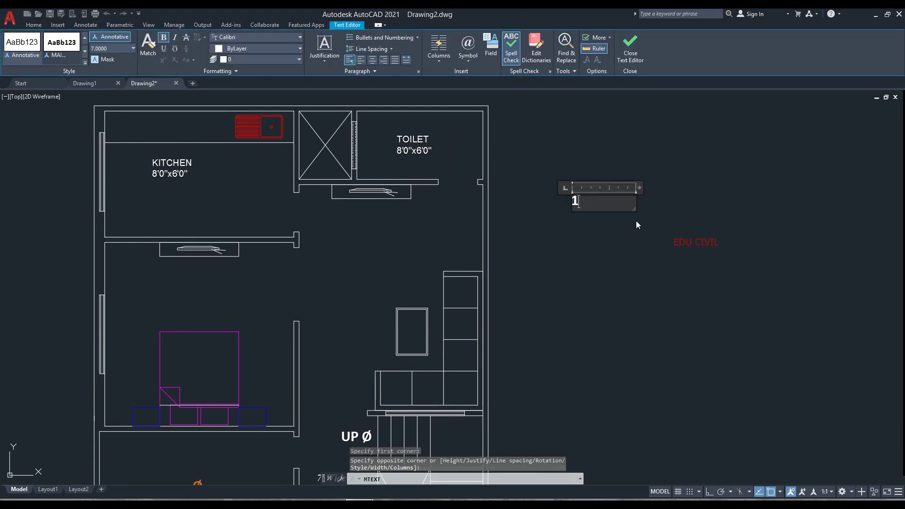
type("235")
key("Return")
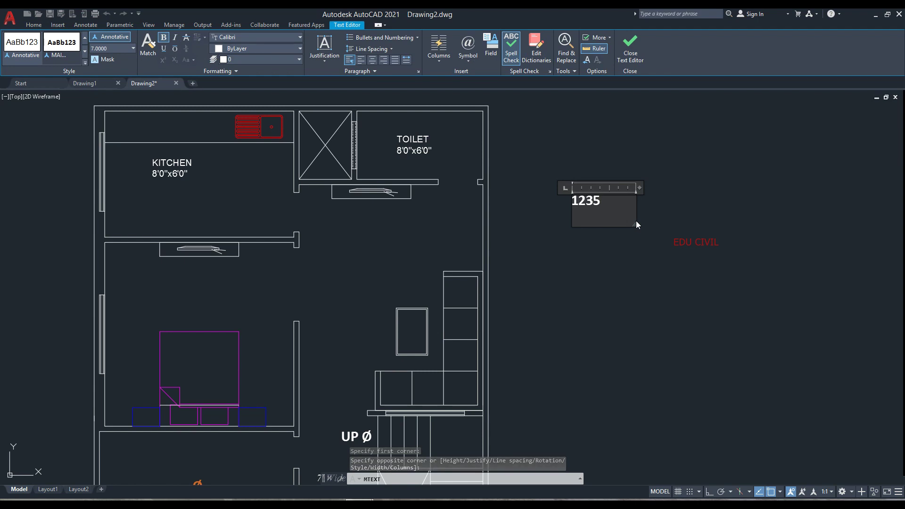
type("25")
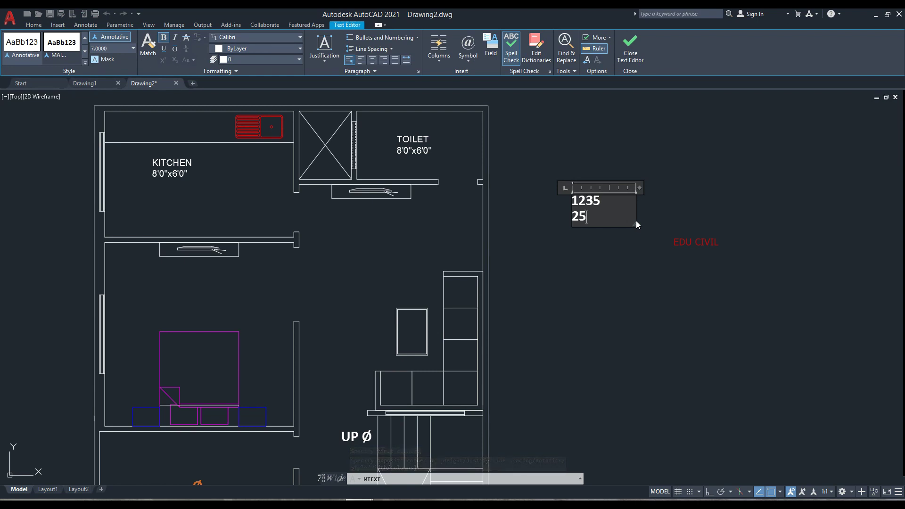
type("638")
key("Return")
type("2563")
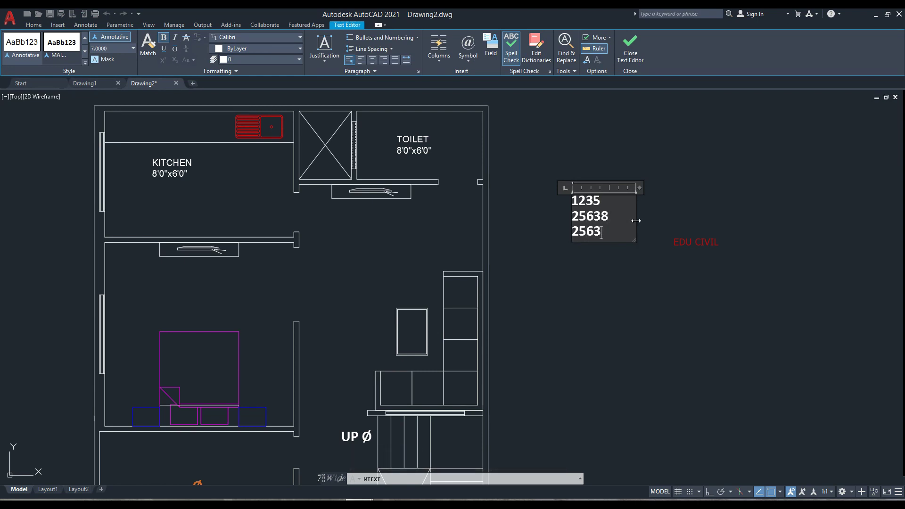
left_click(561, 283)
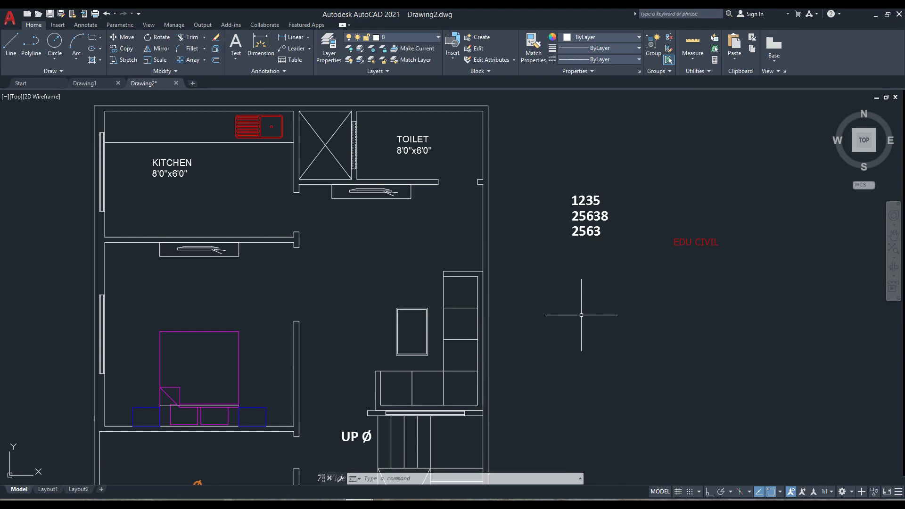
Step: Start single-line text at a point, then cancel that first attempt
left_click(234, 57)
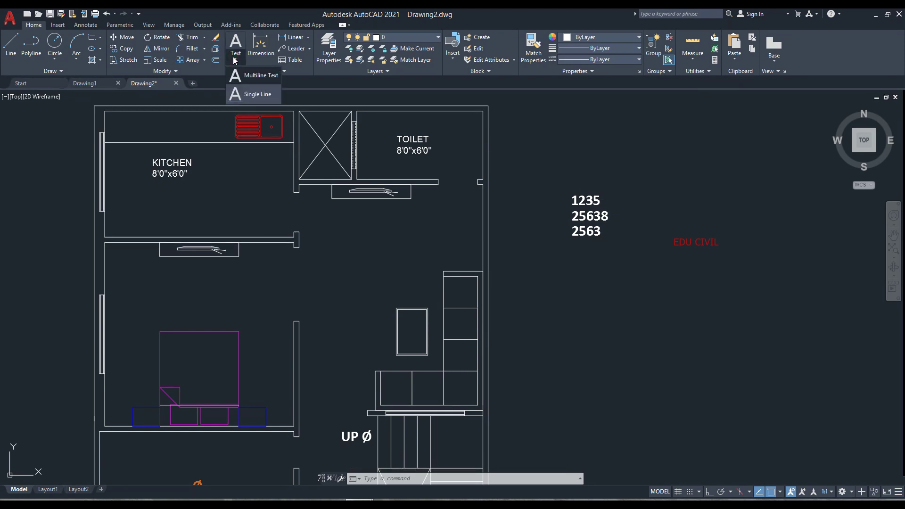
left_click(242, 95)
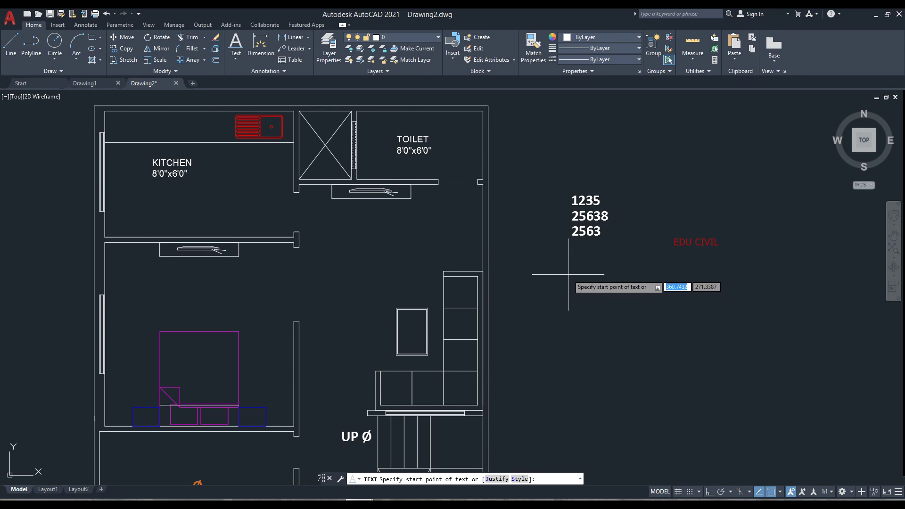
left_click(568, 275)
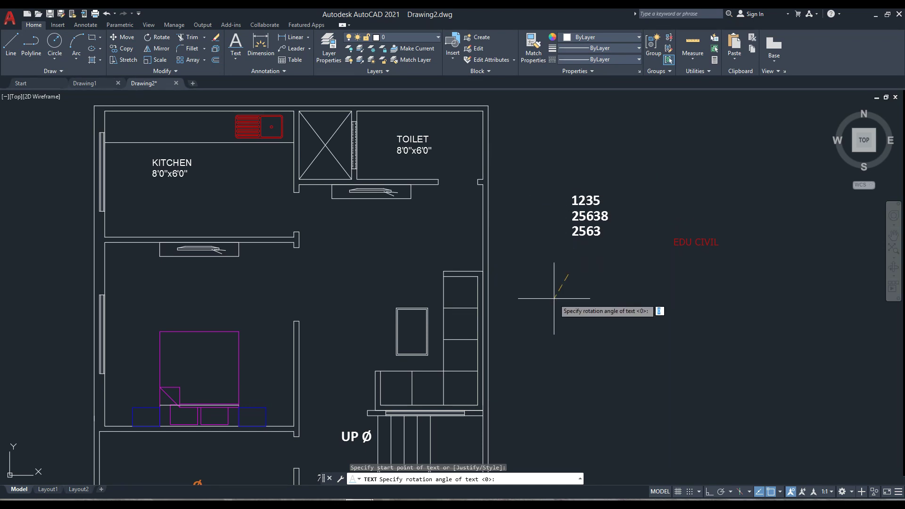
key("Escape")
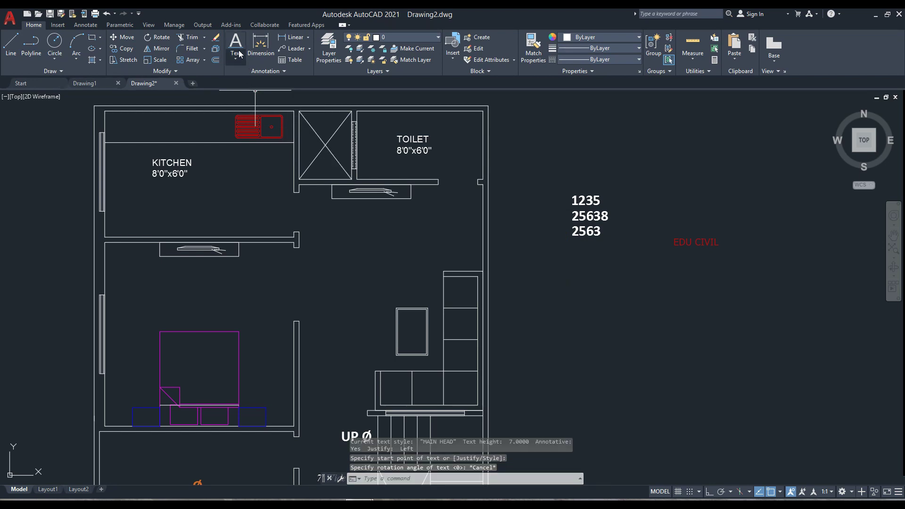
Step: Place the single-line word Upward below the numbers, rotated 90° with Ortho on
left_click(236, 45)
left_click(583, 368)
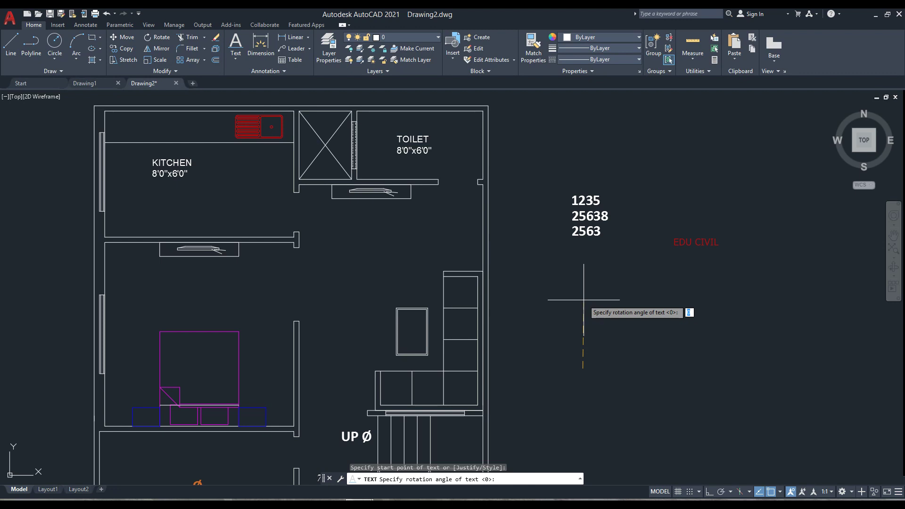
key("F8")
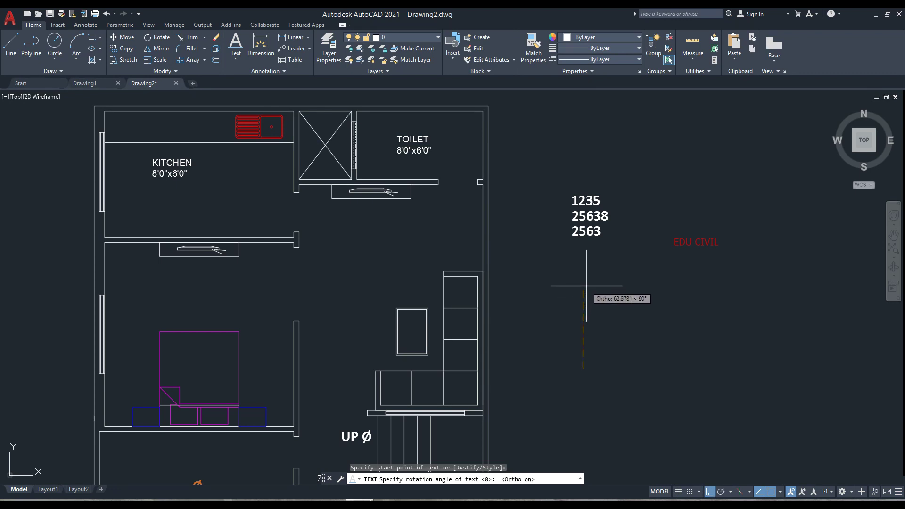
key("Return")
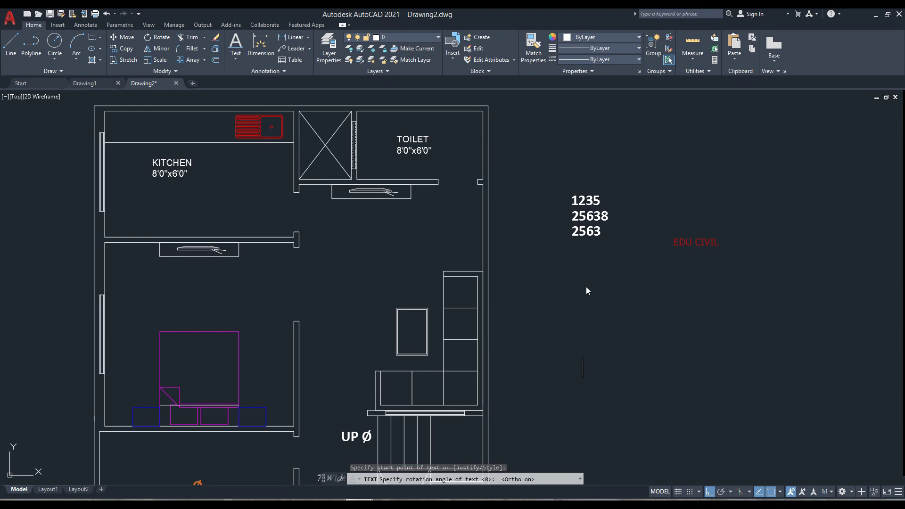
type("UO")
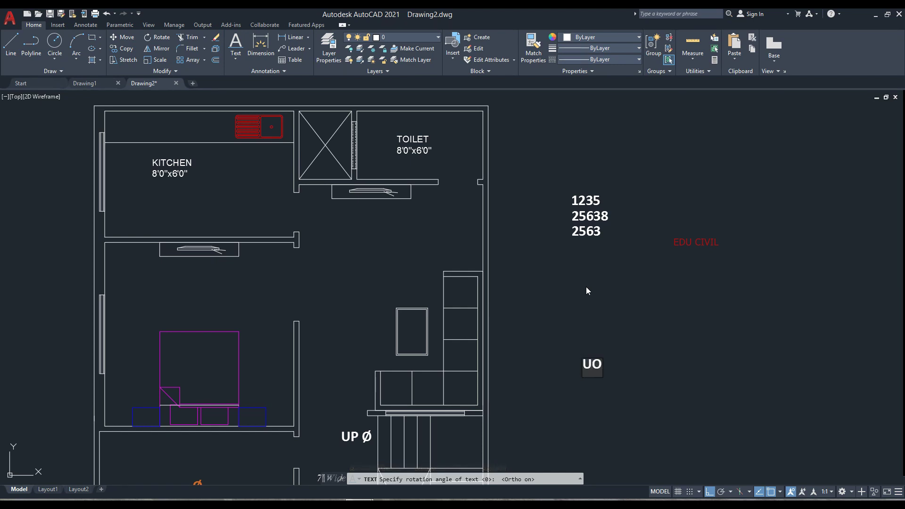
key("BackSpace")
type("p")
type("ward")
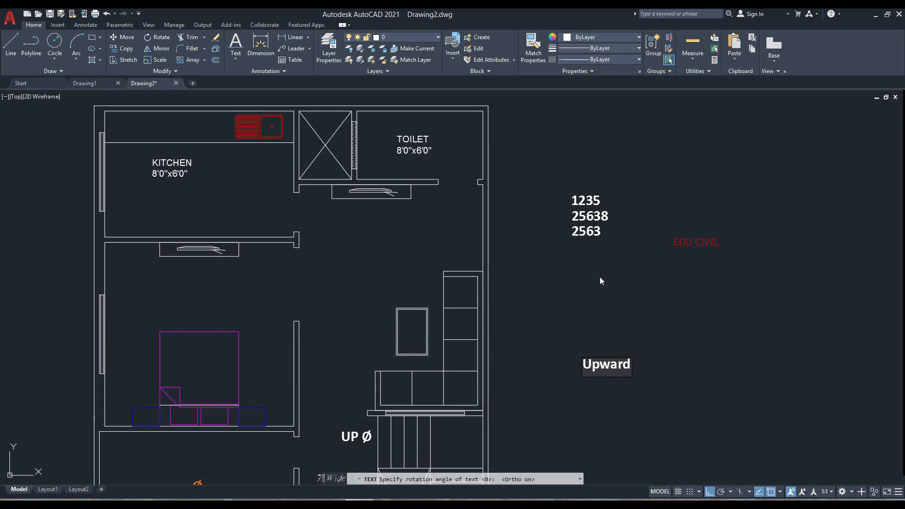
key("Return")
key("Return")
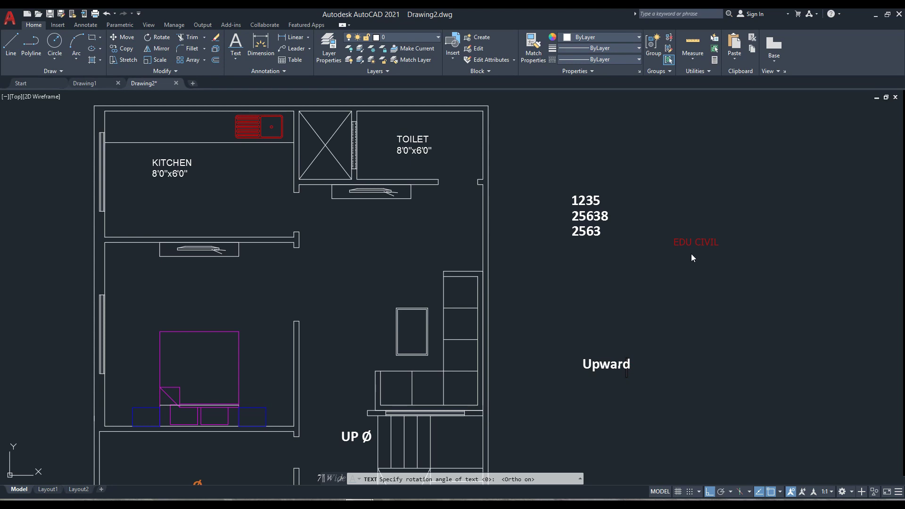
left_click(621, 325)
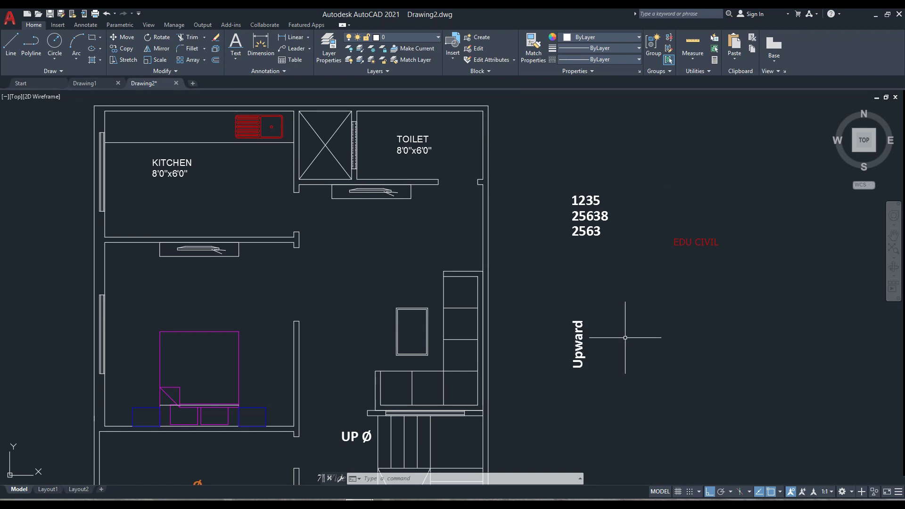
Step: Zoom out to the whole floor plan and start another TEXT command
scroll(554, 346, "up", 2)
scroll(581, 366, "up", 2)
scroll(581, 366, "up", 1)
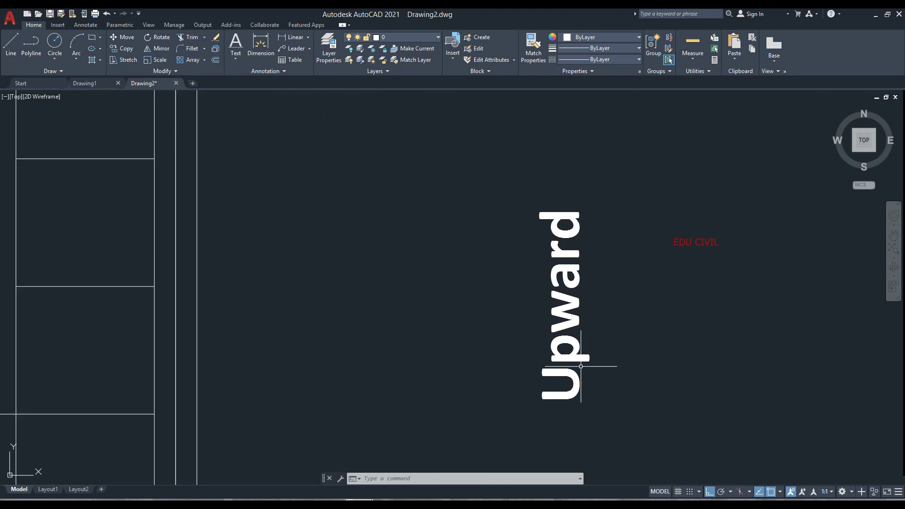
scroll(580, 378, "down", 4)
middle_click_drag(580, 384, 507, 344)
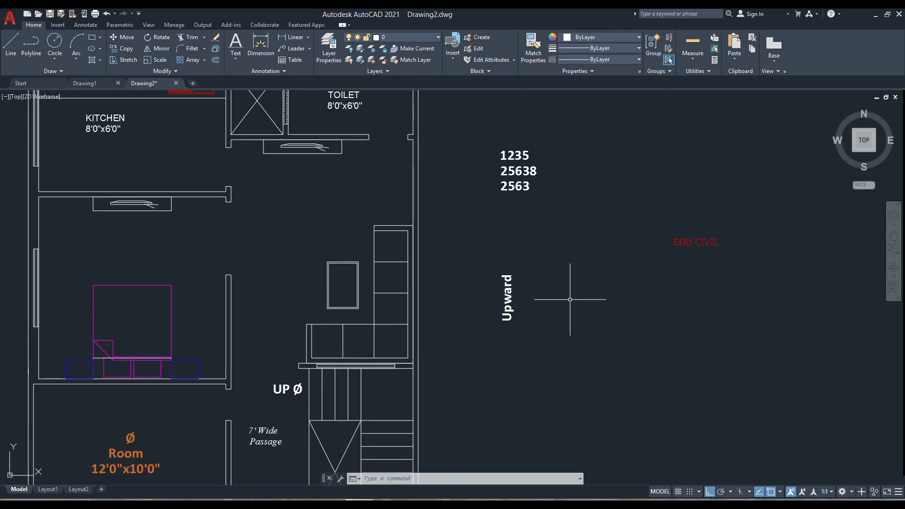
type("text")
key("Return")
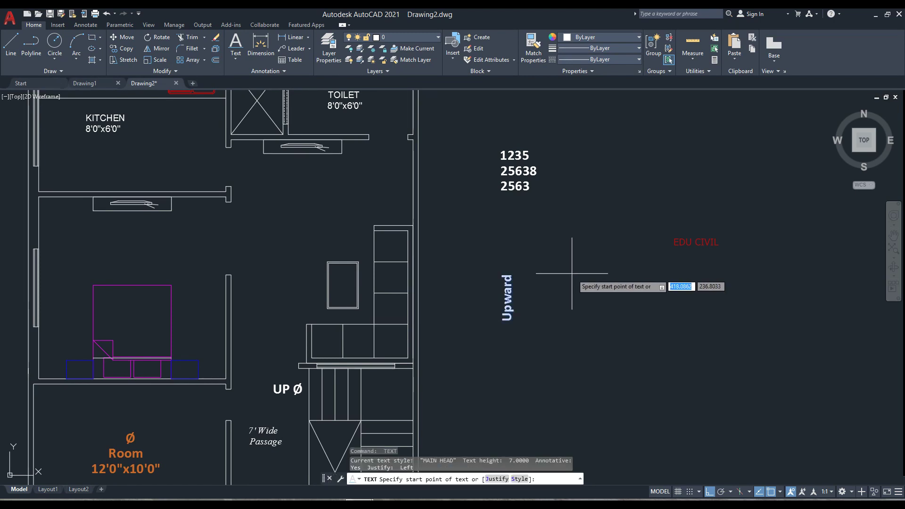
Step: Stack single-line texts 123654, 123644 and 123644 beside Upward, then exit TEXT
left_click(236, 42)
left_click(576, 246)
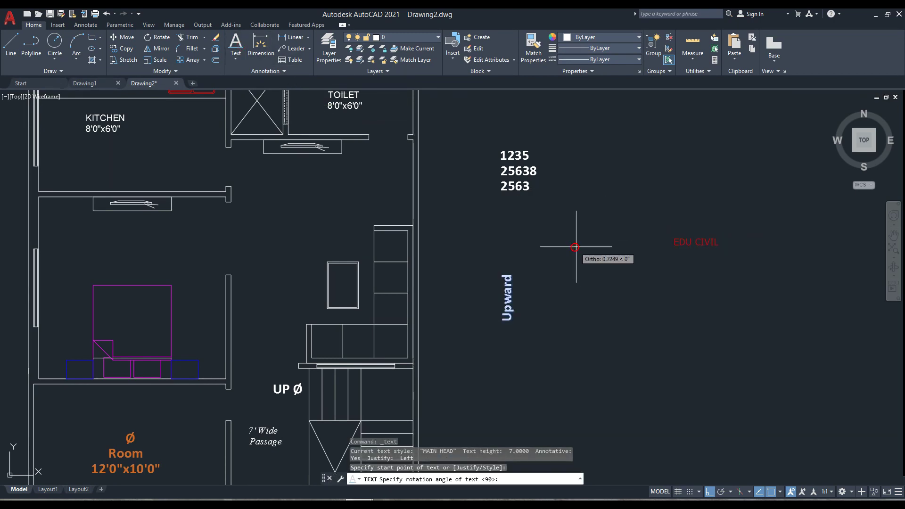
left_click(696, 243)
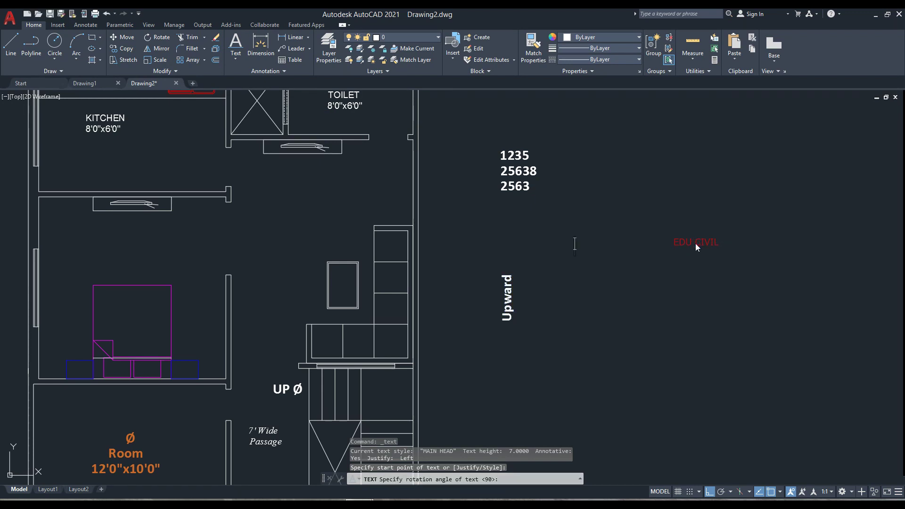
type("123654")
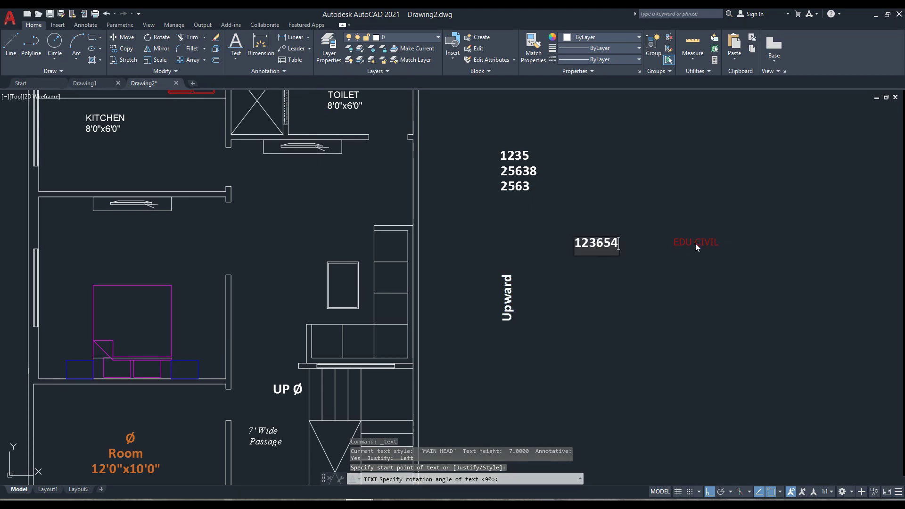
key("Return")
type("1")
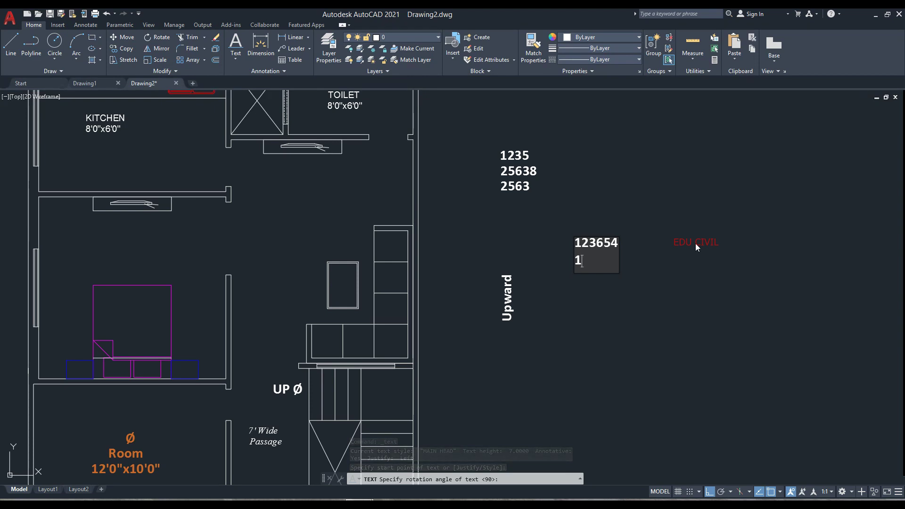
type("23644")
key("Return")
type("1")
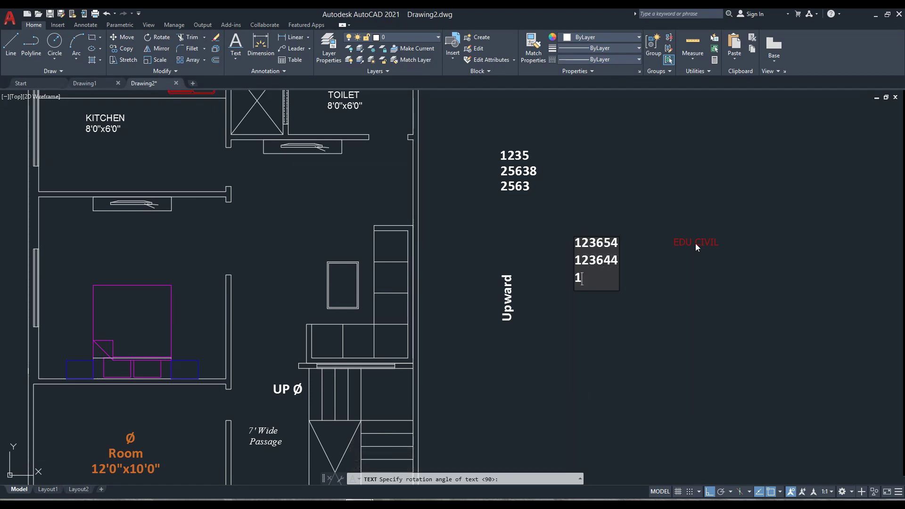
type("23644")
key("Return")
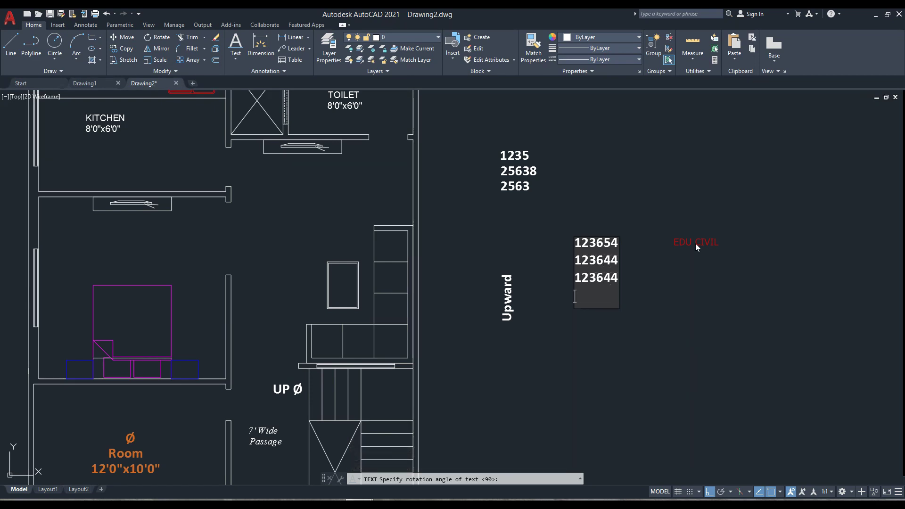
left_click(676, 270)
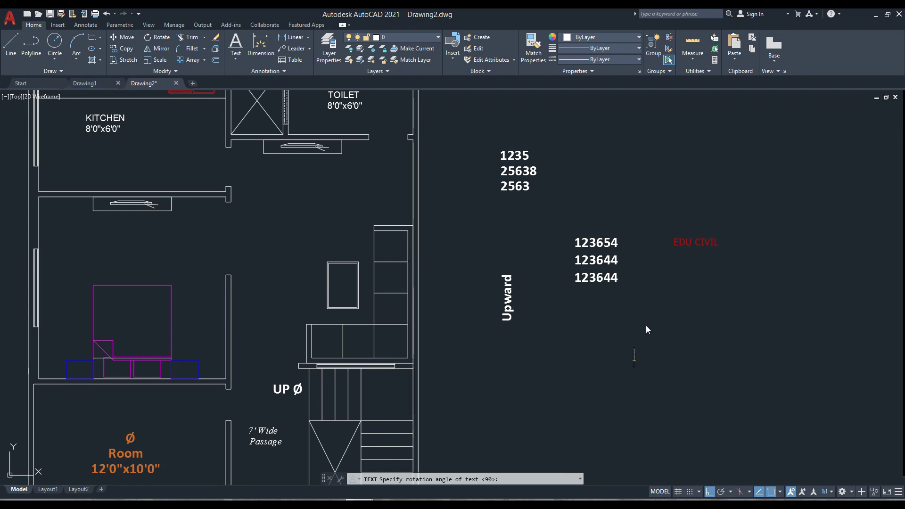
key("Return")
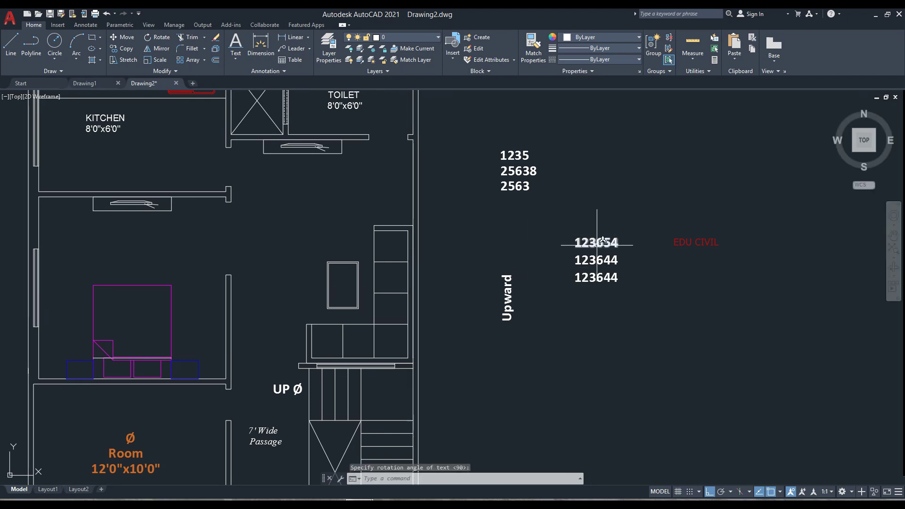
left_click(595, 261)
left_click(587, 278)
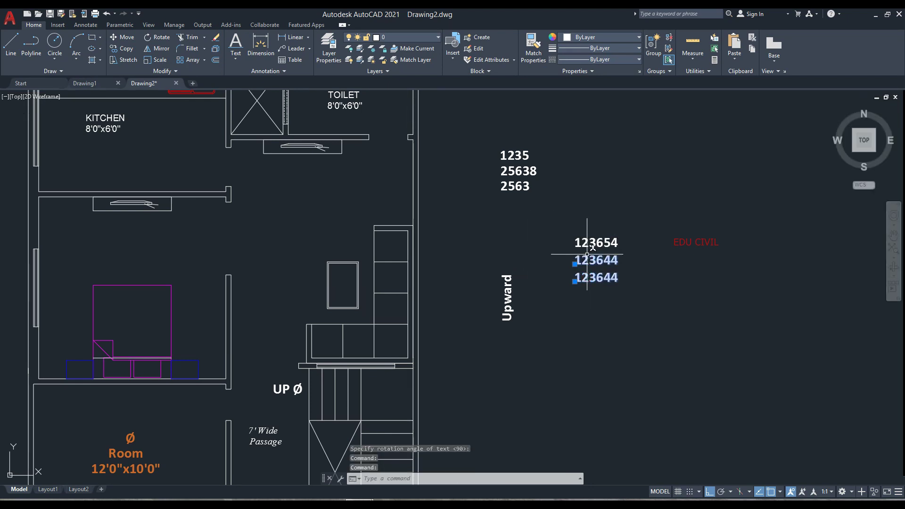
left_click(587, 244)
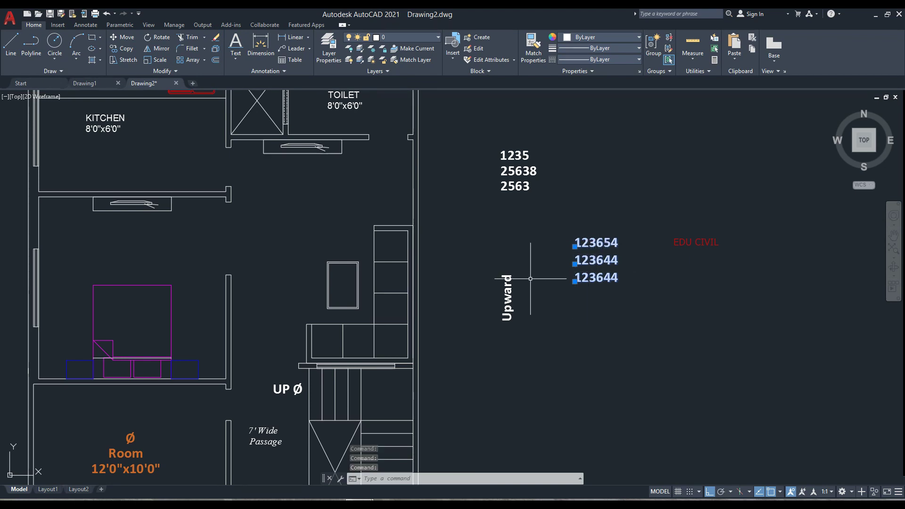
left_click(521, 152)
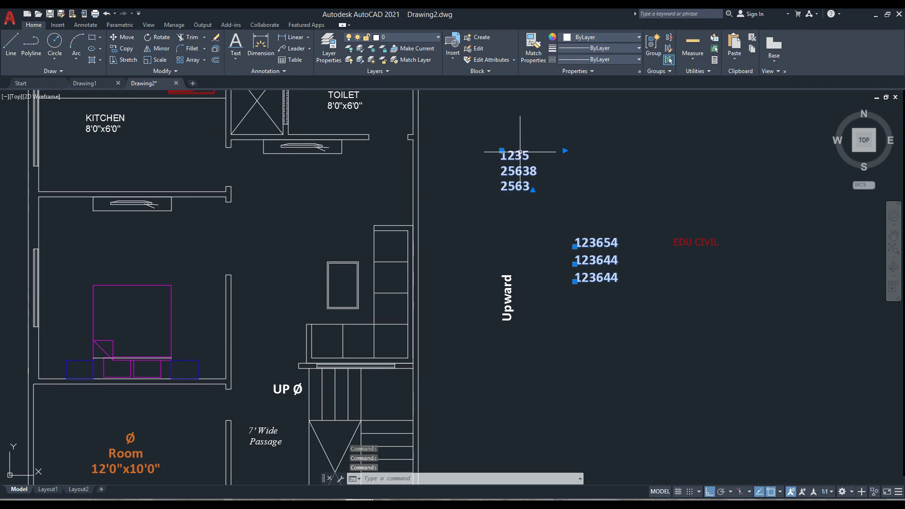
key("Escape")
left_click(509, 152)
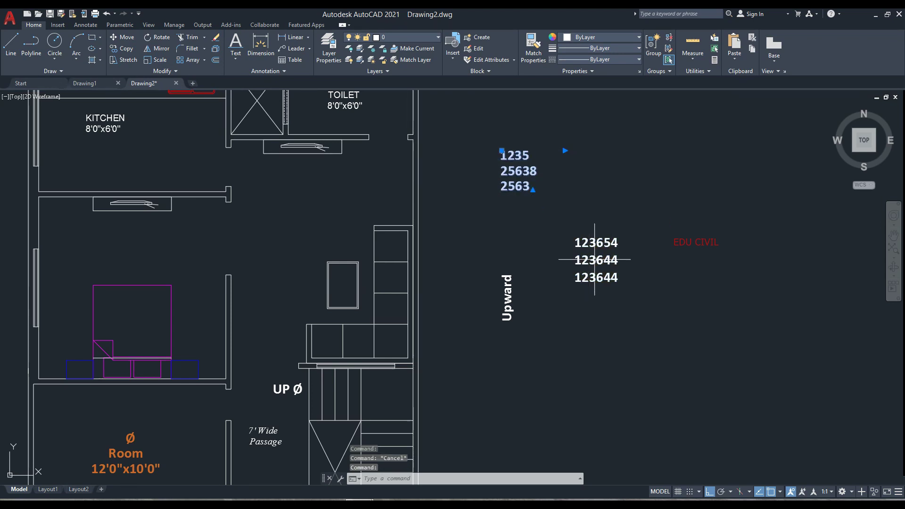
left_click(589, 242)
left_click(592, 260)
left_click(592, 278)
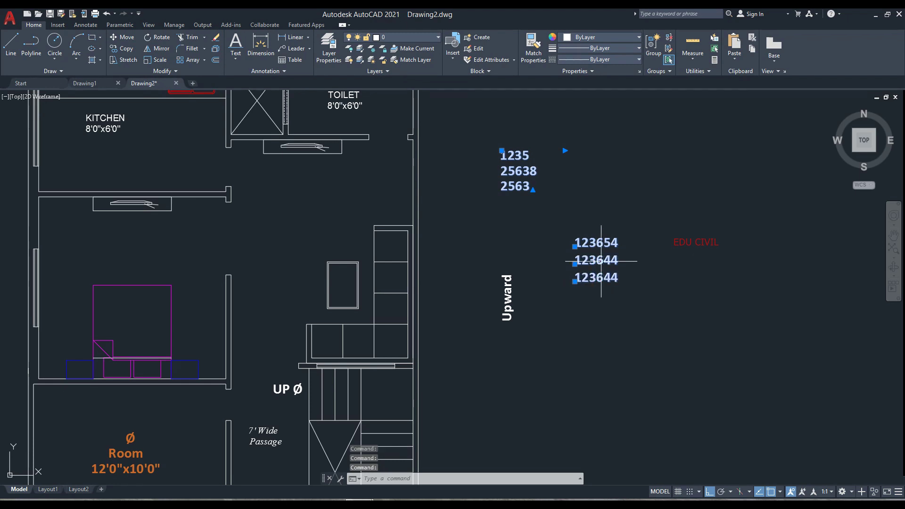
key("Escape")
left_click(594, 248)
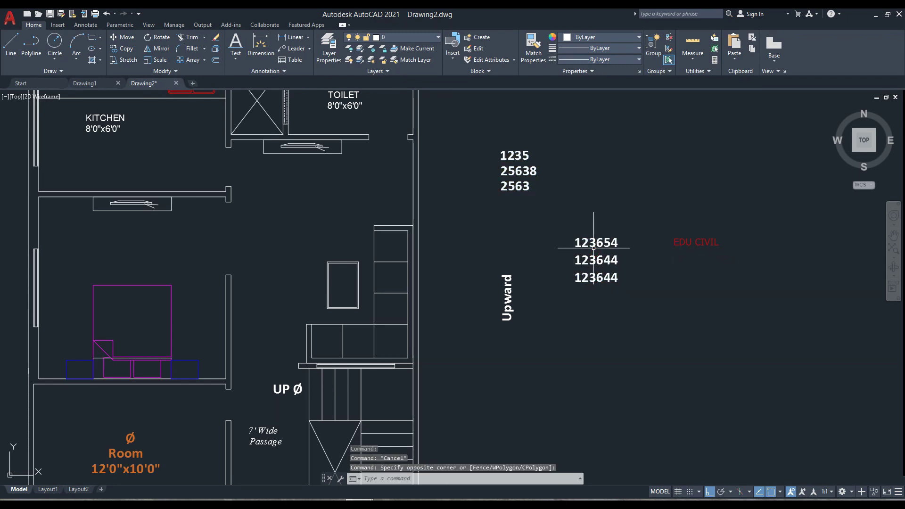
left_click(593, 244)
type("M")
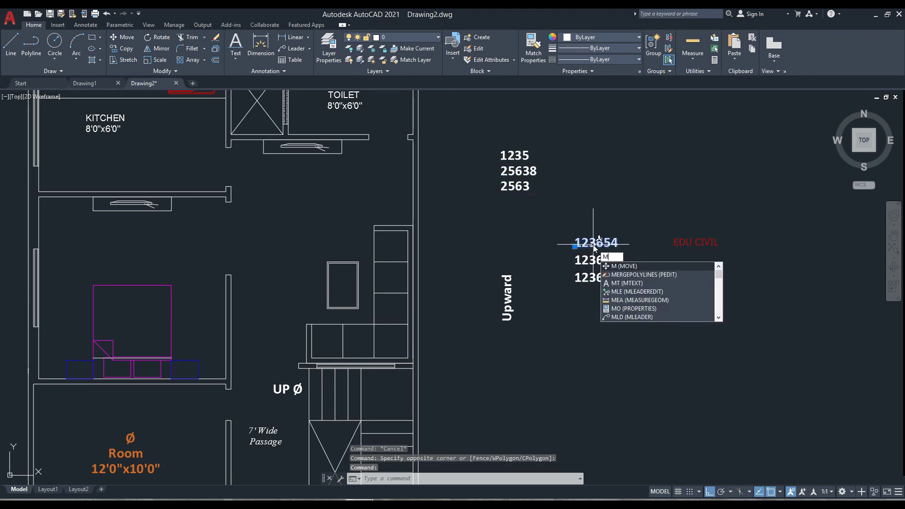
key("Return")
left_click(592, 239)
left_click(589, 183)
key("Return")
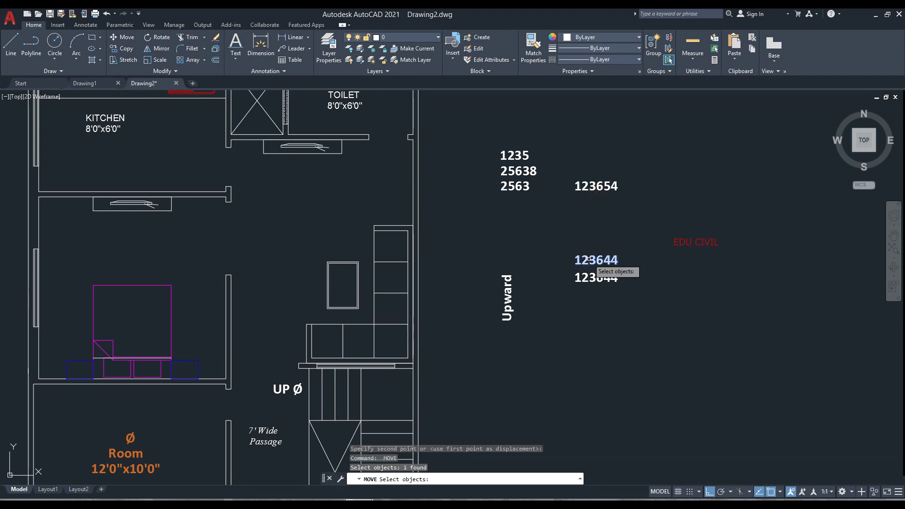
left_click(589, 258)
key("Return")
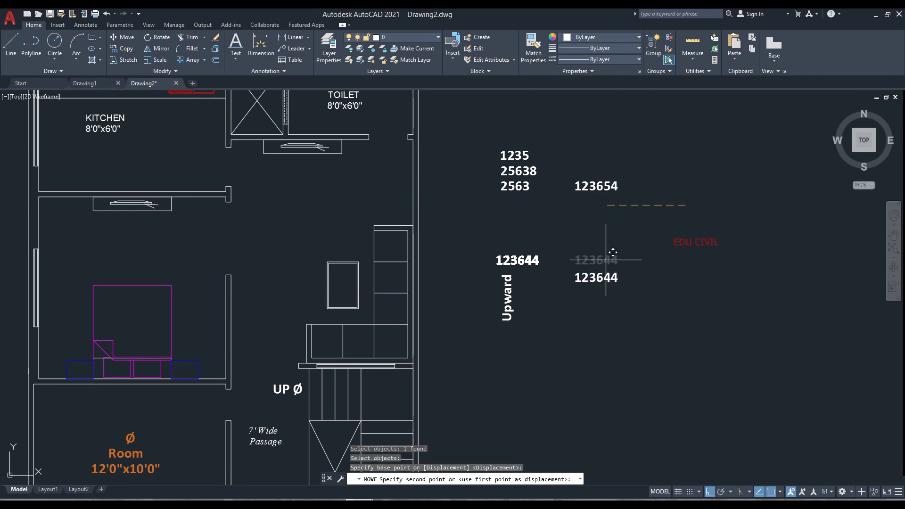
left_click(525, 255)
type("m")
key("Return")
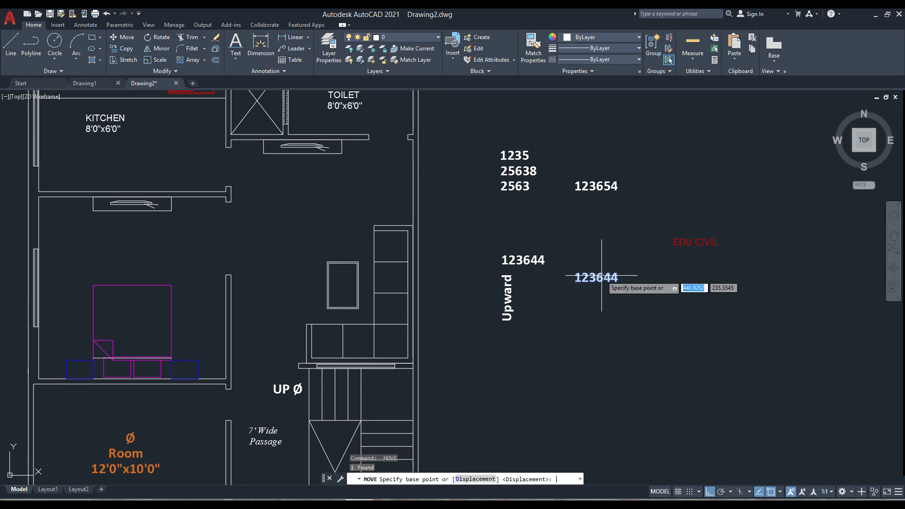
left_click(609, 276)
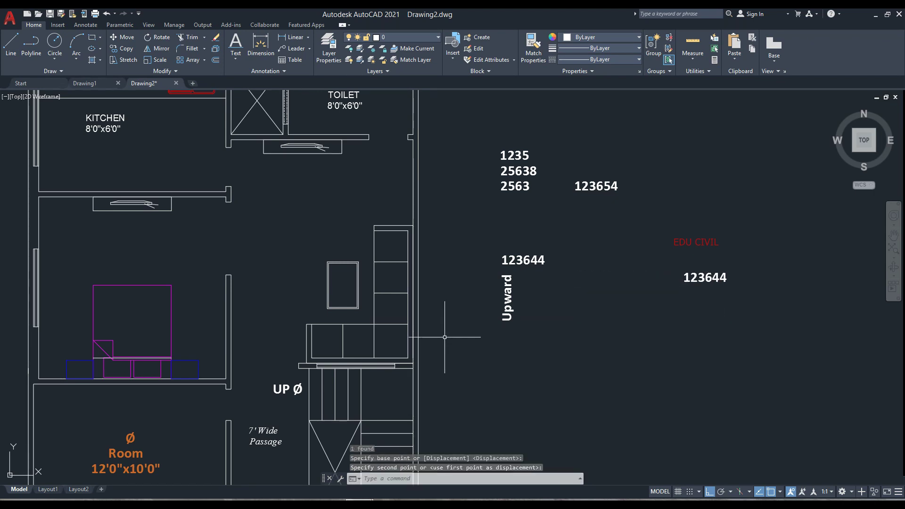
key("ctrl+z")
key("ctrl+z")
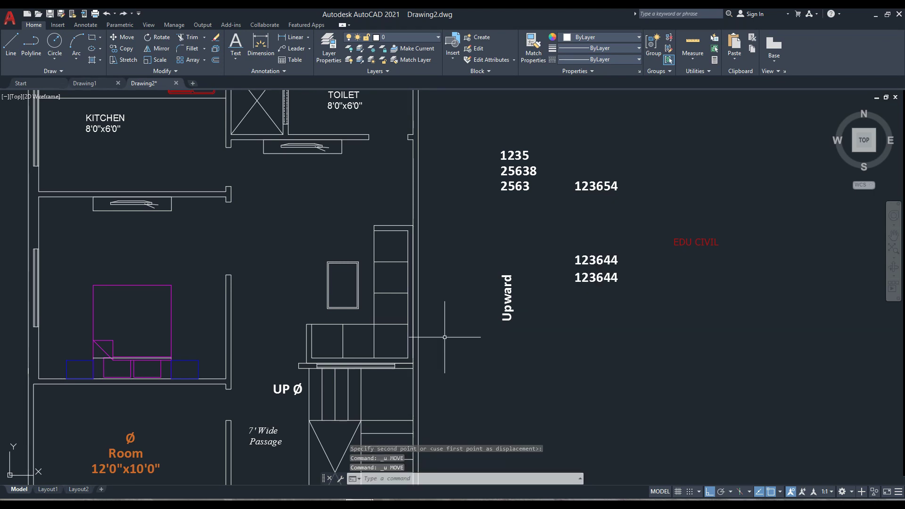
key("ctrl+z")
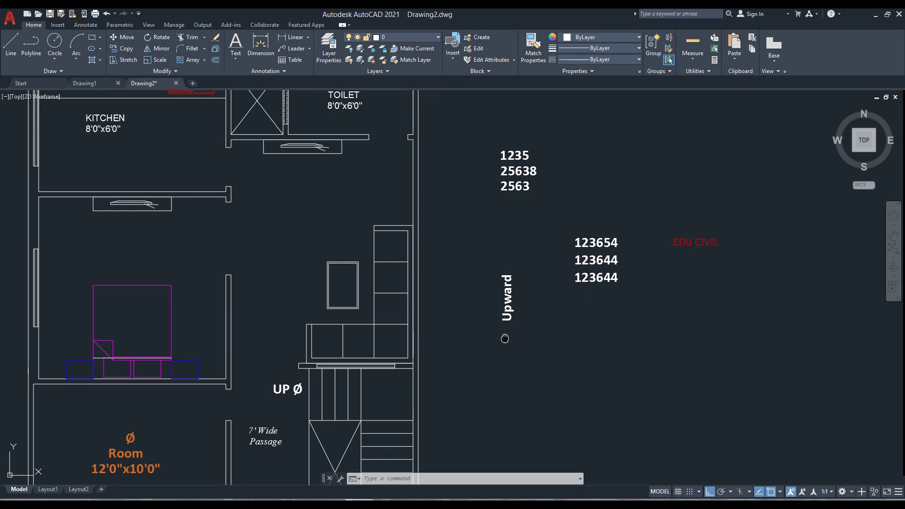
Step: Turn Ortho off and start single-line text near the Room label
middle_click_drag(505, 337, 528, 332)
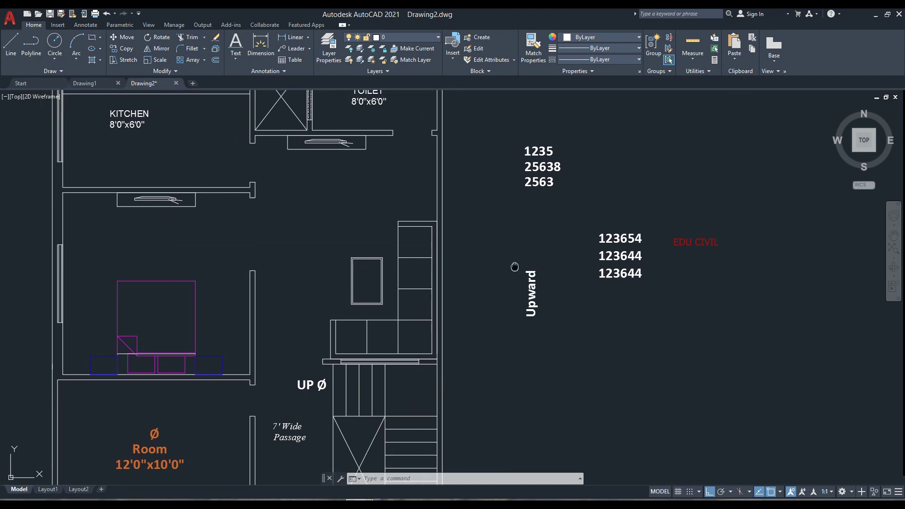
middle_click_drag(515, 264, 537, 298)
middle_click_drag(506, 330, 499, 309)
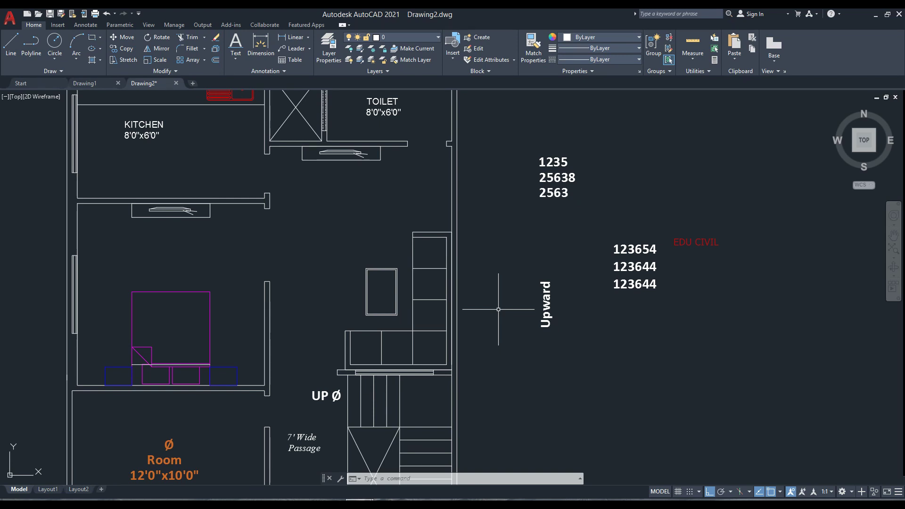
key("F8")
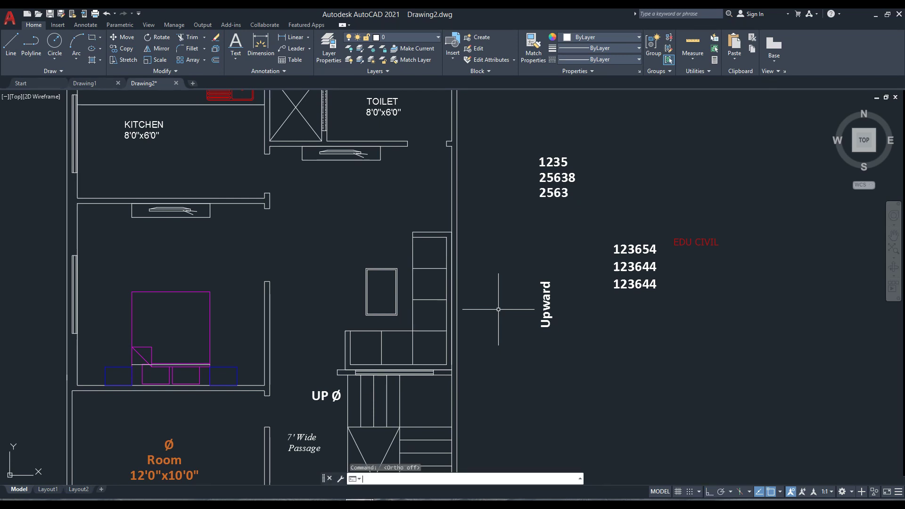
type("te")
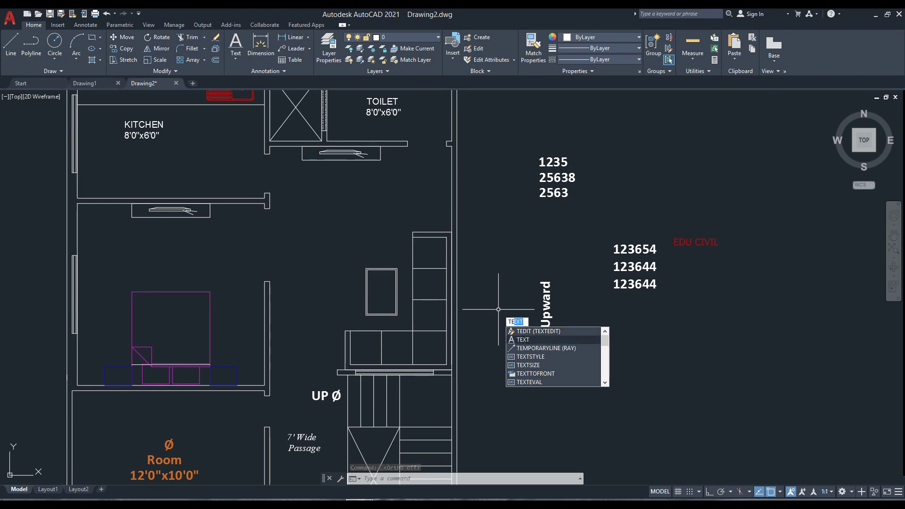
left_click(522, 339)
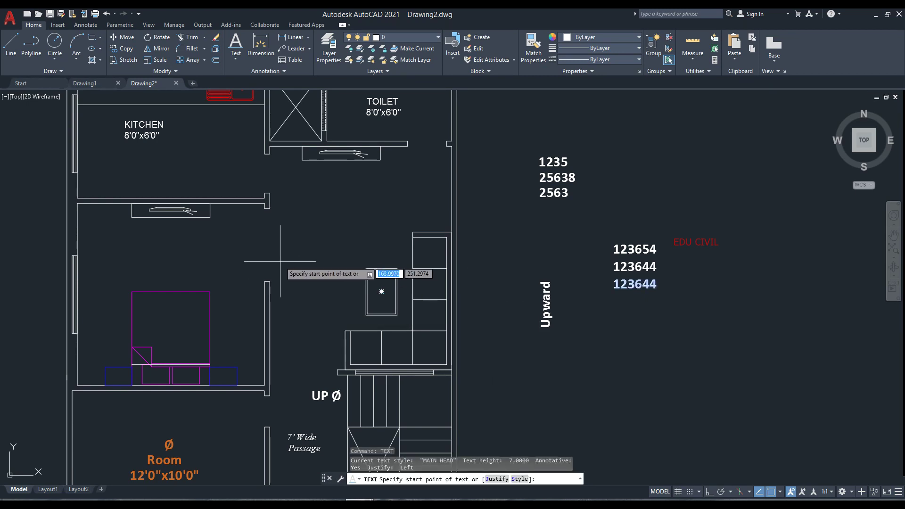
Step: Place the single-line label Winder at an angle on the stair
middle_click_drag(339, 311, 342, 220)
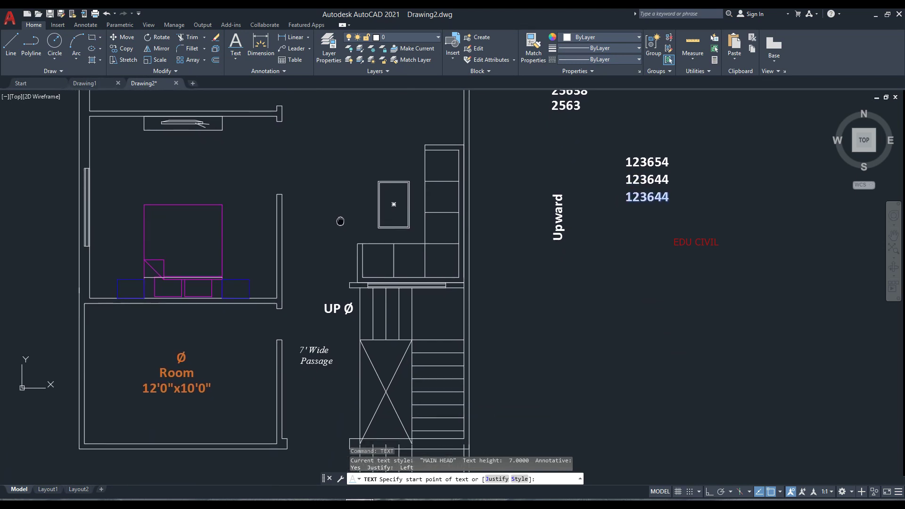
scroll(423, 272, "up", 2)
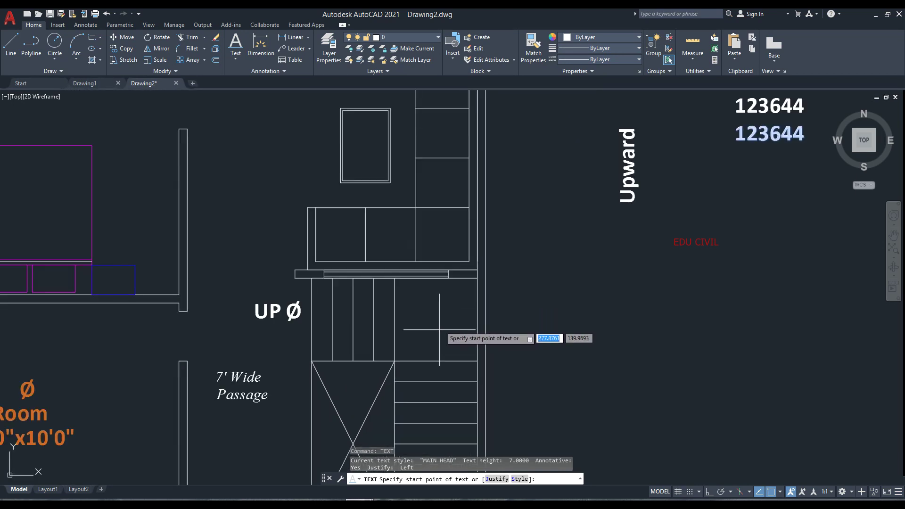
middle_click_drag(422, 334, 354, 314)
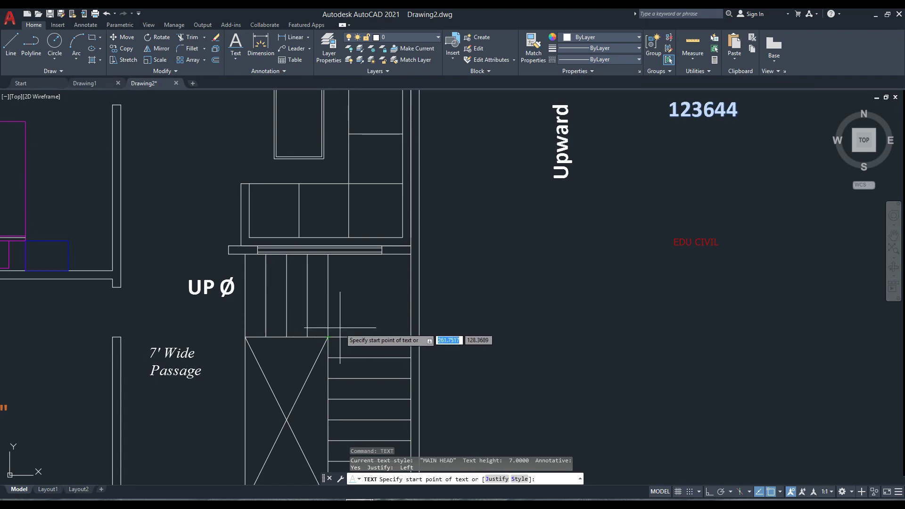
left_click(340, 326)
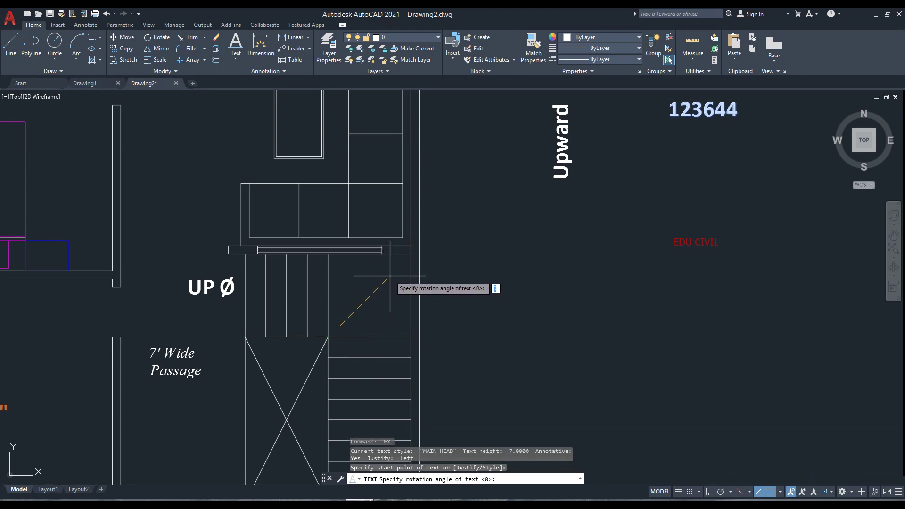
key("Return")
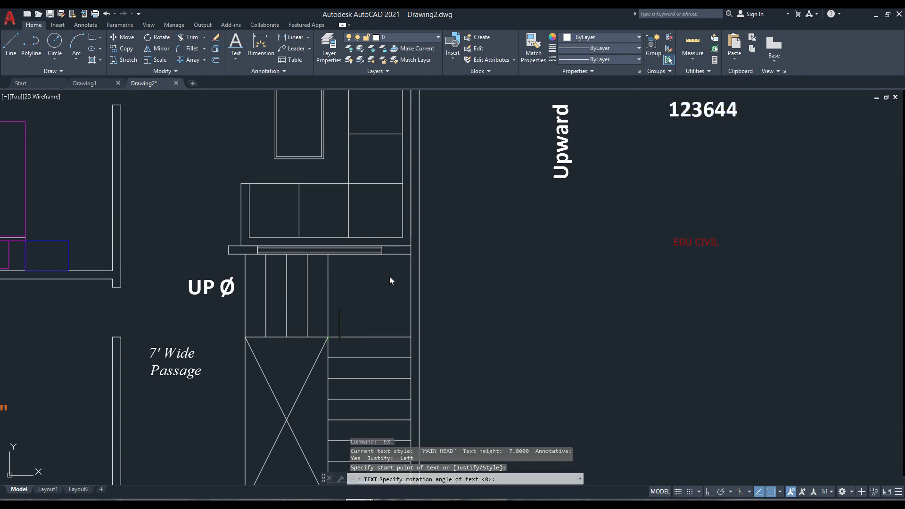
type("Winder")
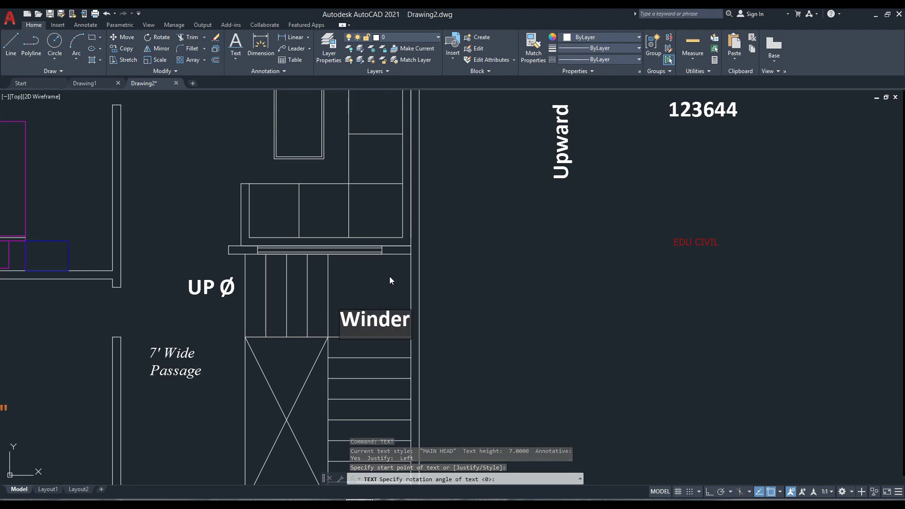
key("Return")
key("Return")
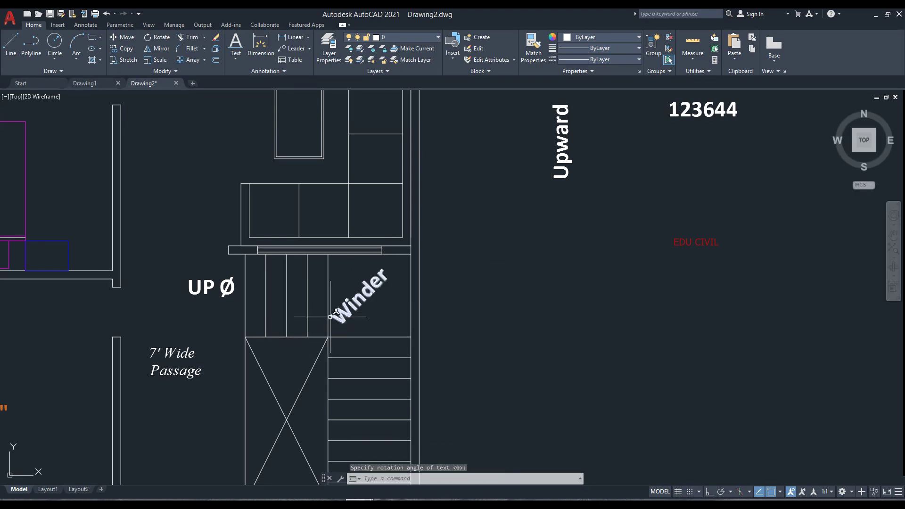
Step: Zoom out to show the whole floor plan
scroll(368, 282, "up", 2)
mouse_move(380, 303)
middle_mouse_down()
mouse_move(390, 319)
mouse_move(342, 284)
middle_mouse_up()
scroll(390, 319, "down", 2)
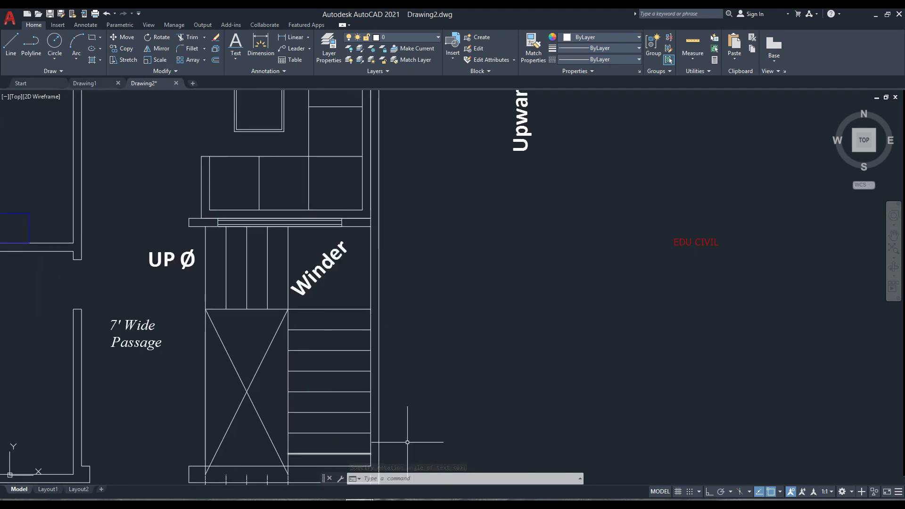
scroll(528, 364, "down", 2)
scroll(636, 370, "down", 3)
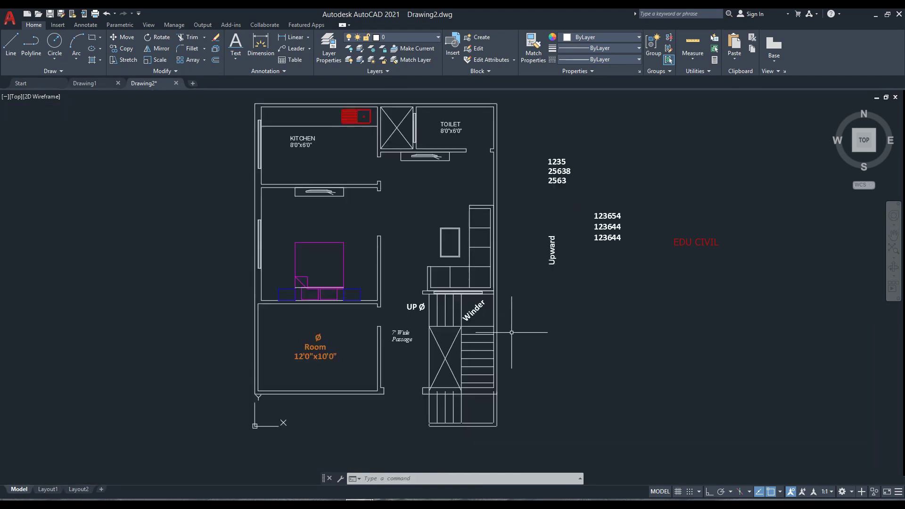
middle_click_drag(544, 328, 494, 325)
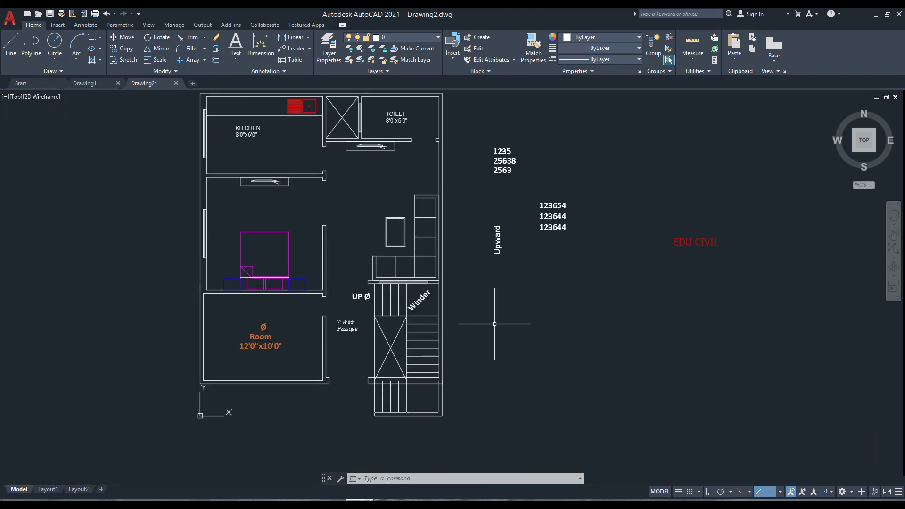
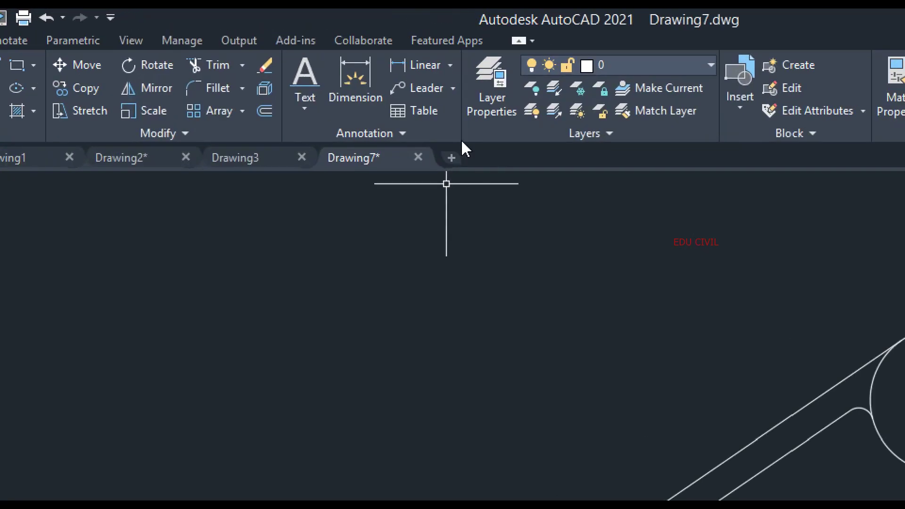
Step: Look over the leader annotation options, then cancel a partly entered LE command
left_click(452, 89)
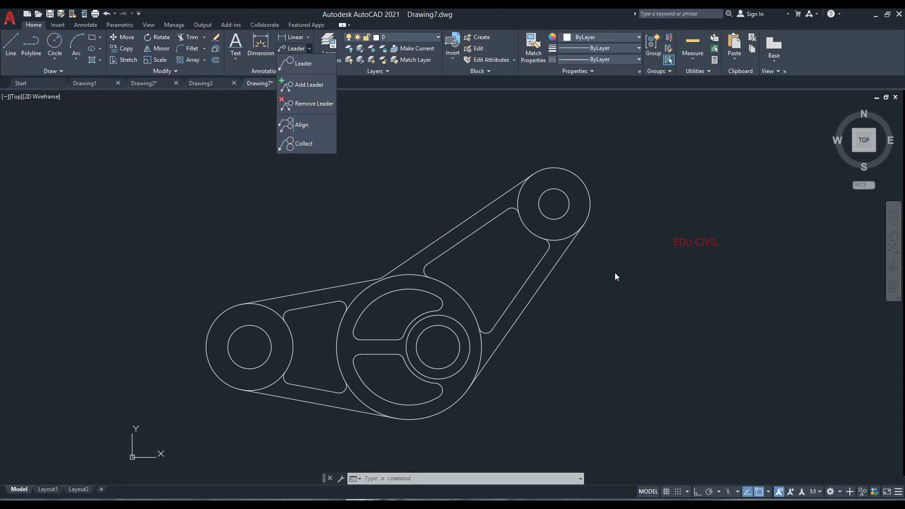
left_click(615, 277)
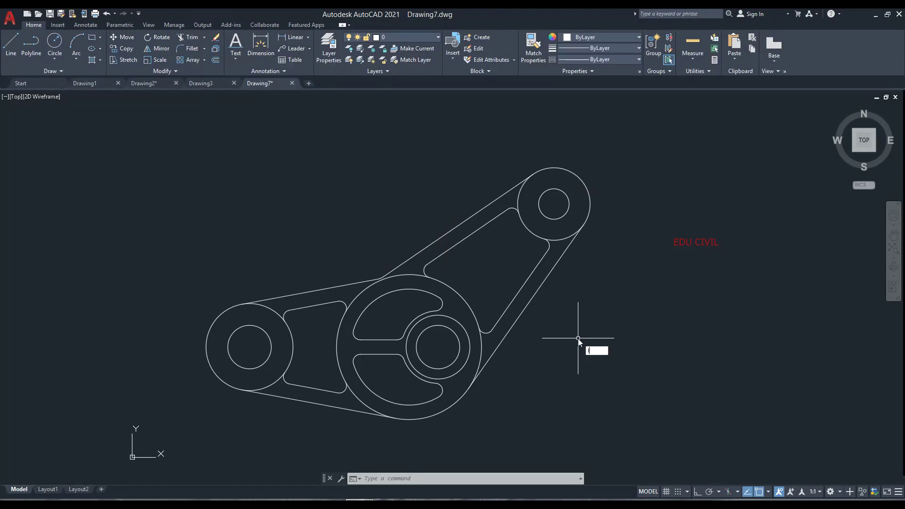
type("LE")
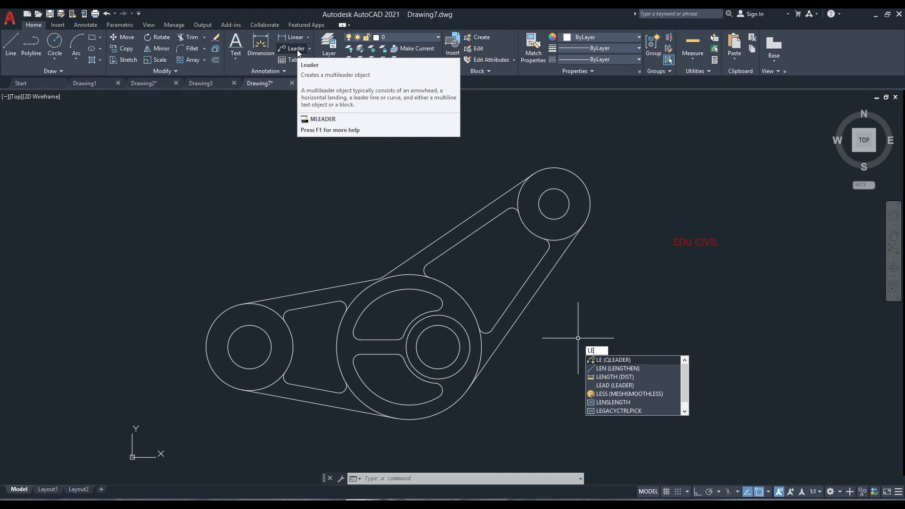
key("F5")
key("Escape")
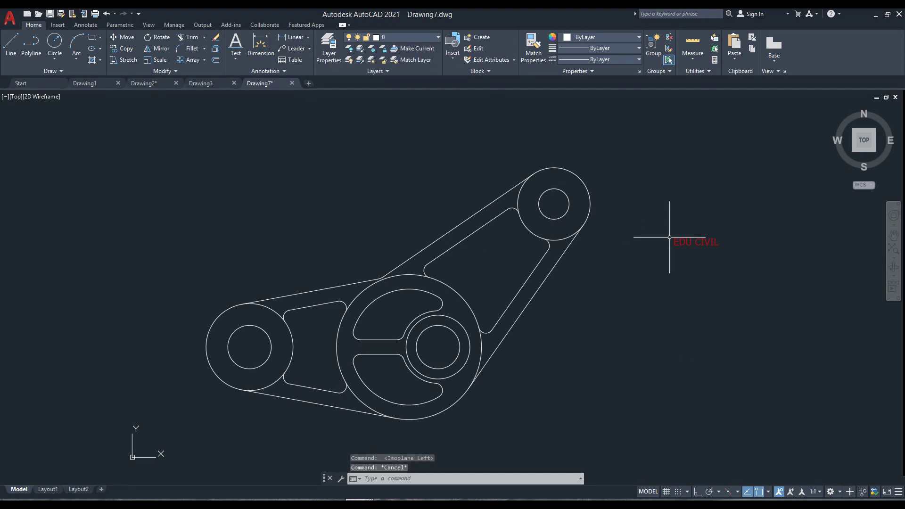
Step: Draw a QLEADER from the slot's rounded end through a bend to a horizontal landing
type("LE")
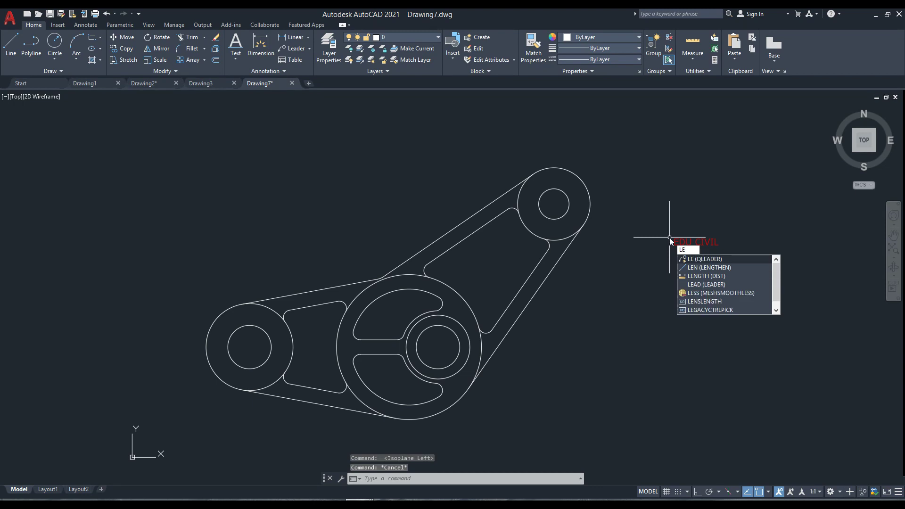
key("Return")
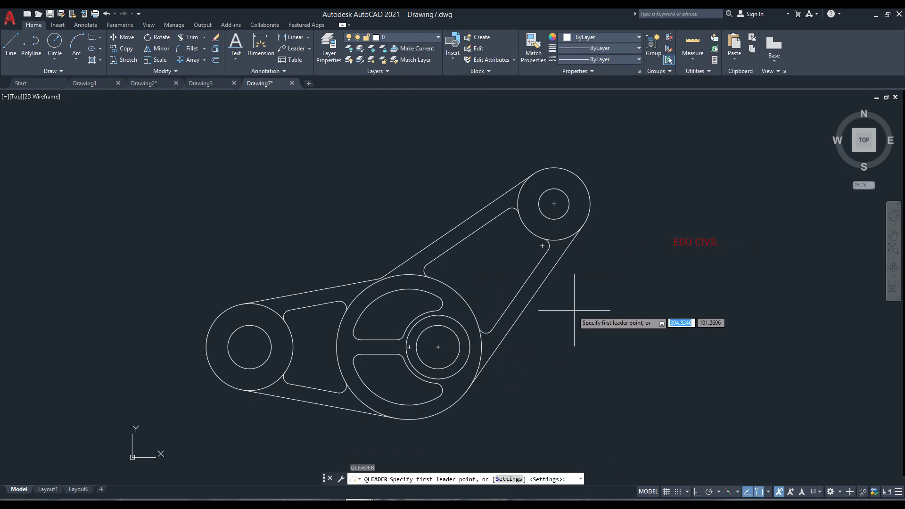
middle_click_drag(448, 325, 471, 221)
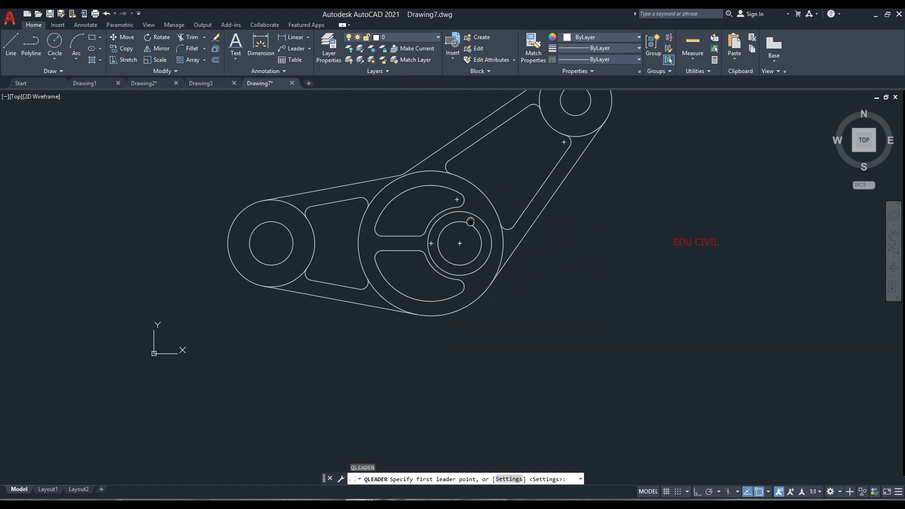
scroll(460, 290, "up", 2)
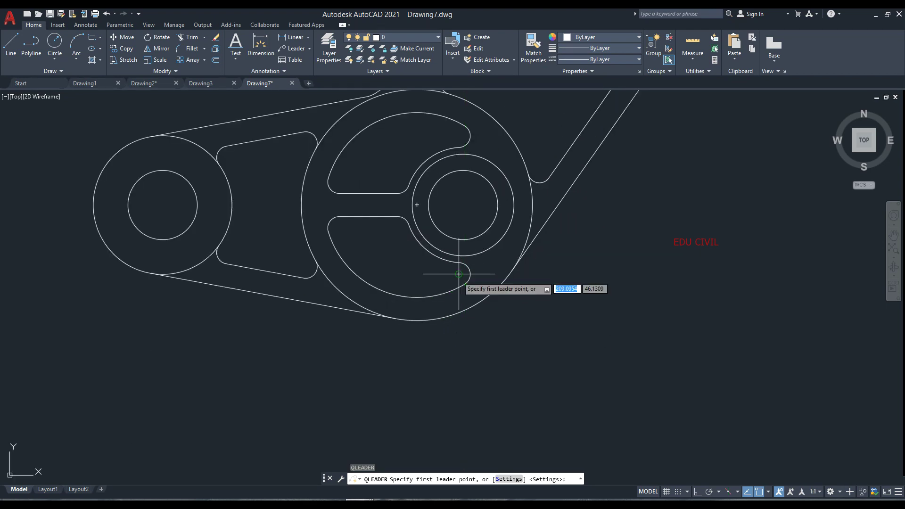
left_click(462, 278)
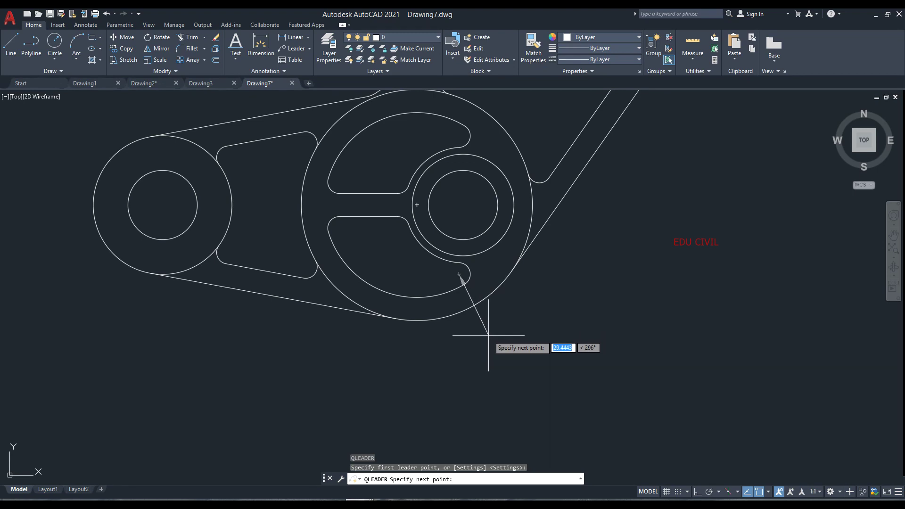
left_click(488, 335)
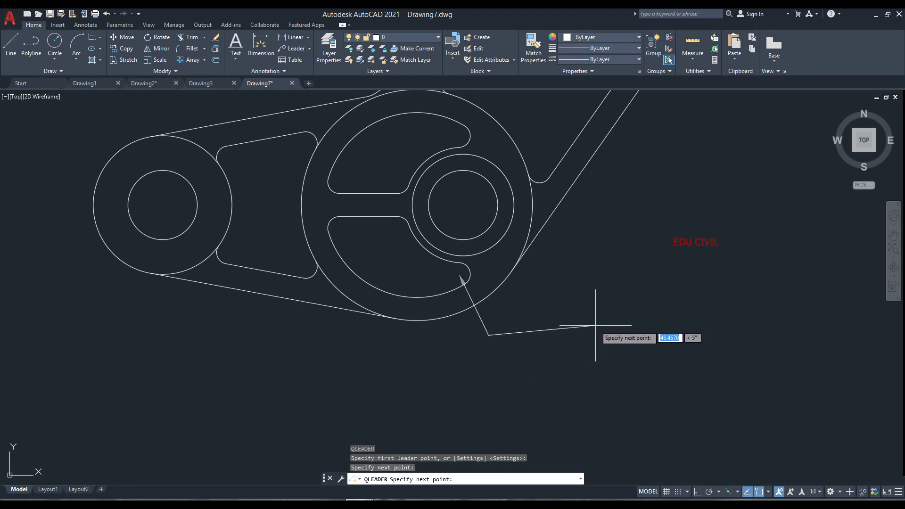
left_click(527, 335)
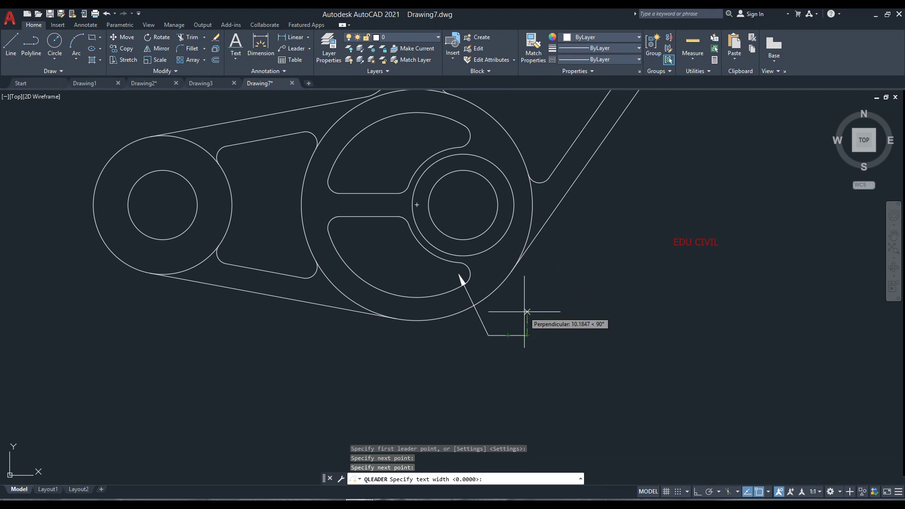
Step: Give the leader a text width of 5 and the label 'Center'
type("5")
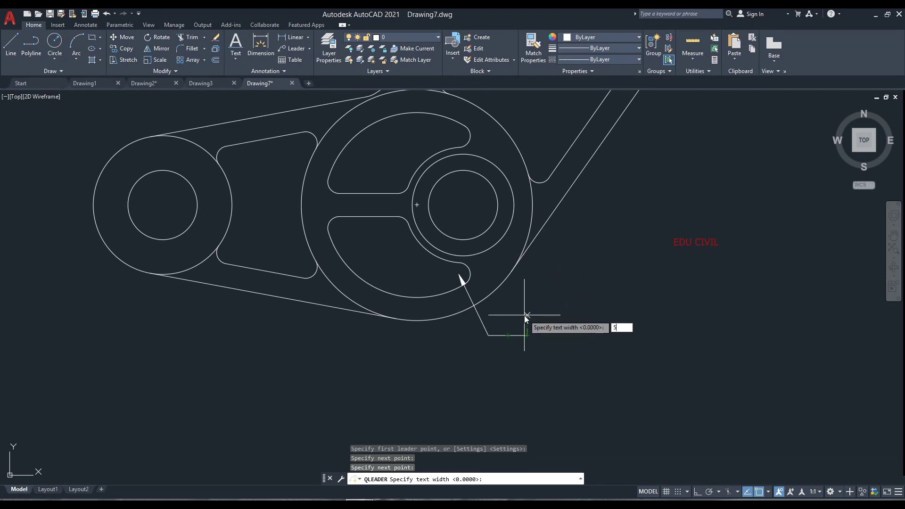
key("Return")
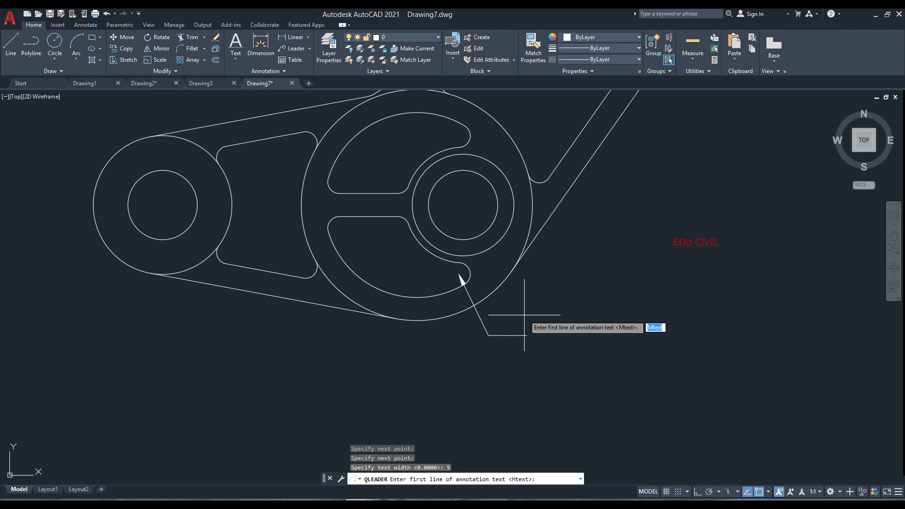
type("Center")
key("Return")
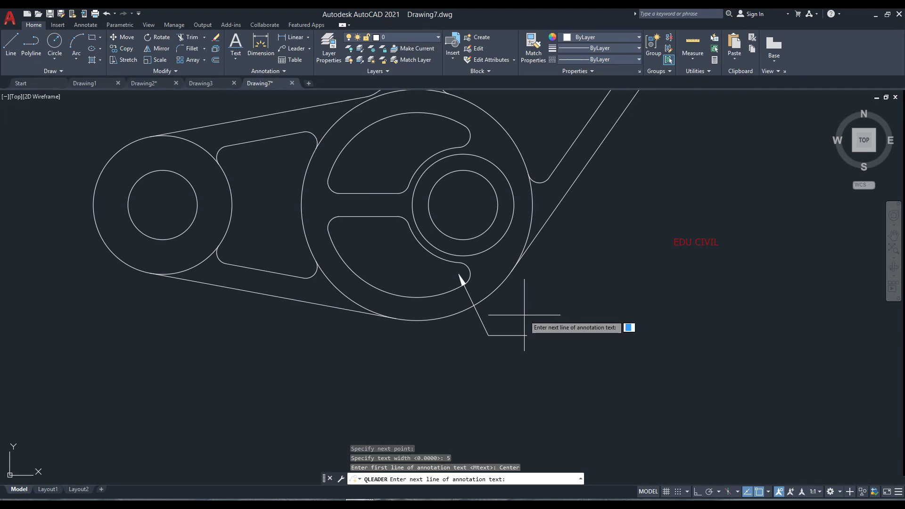
key("Return")
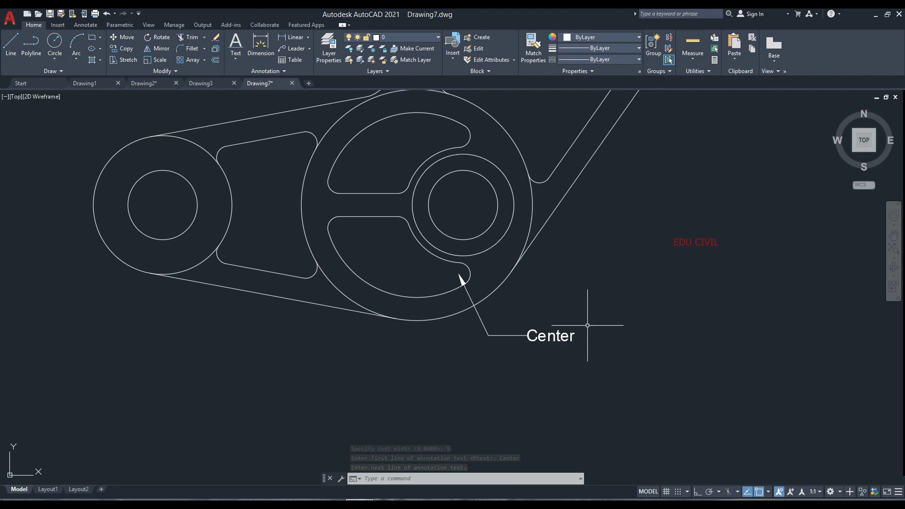
scroll(588, 323, "up", 2)
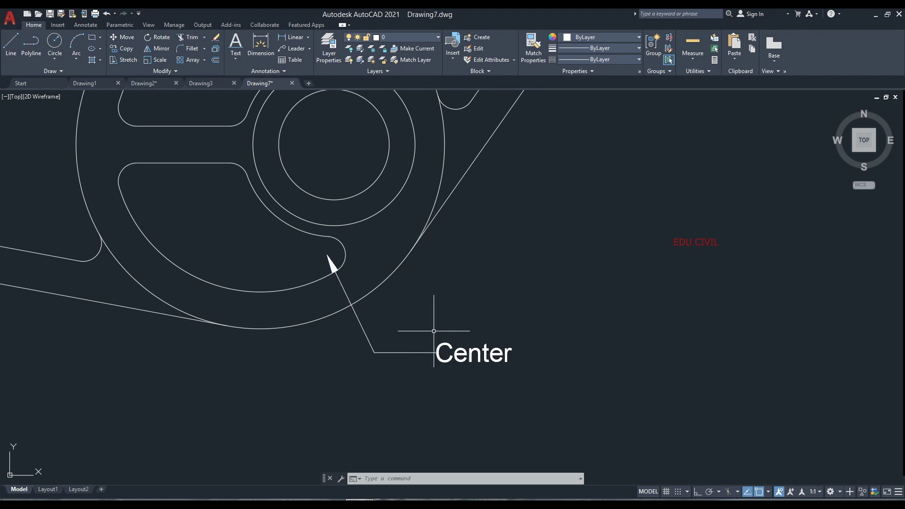
middle_click_drag(428, 326, 414, 358)
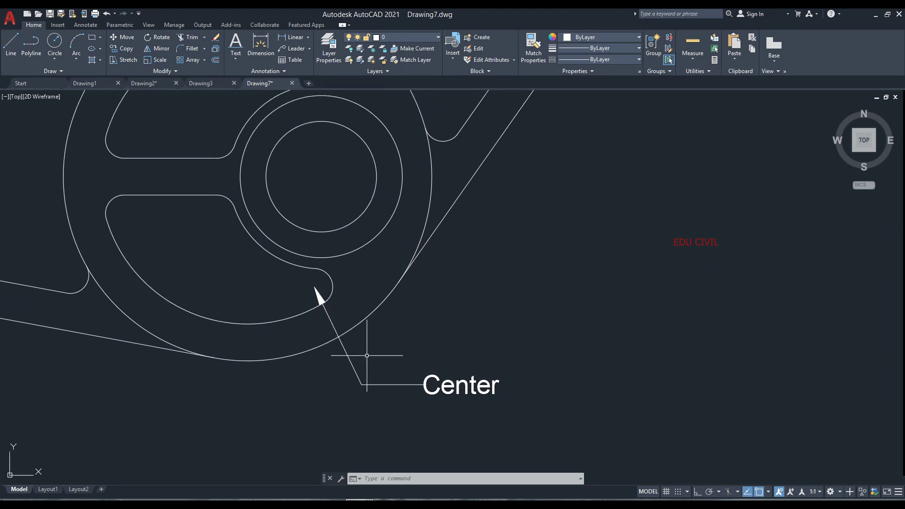
middle_click_drag(489, 305, 471, 320)
scroll(484, 316, "down", 2)
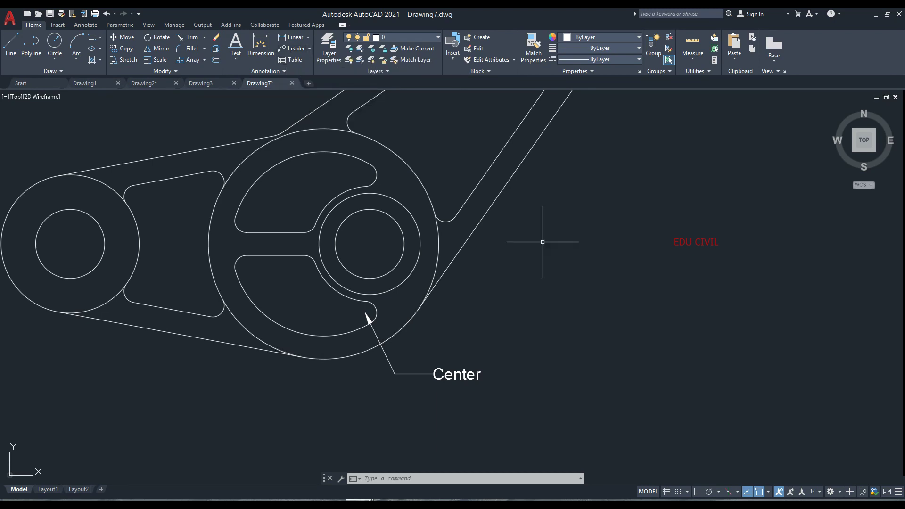
middle_click_drag(553, 235, 552, 247)
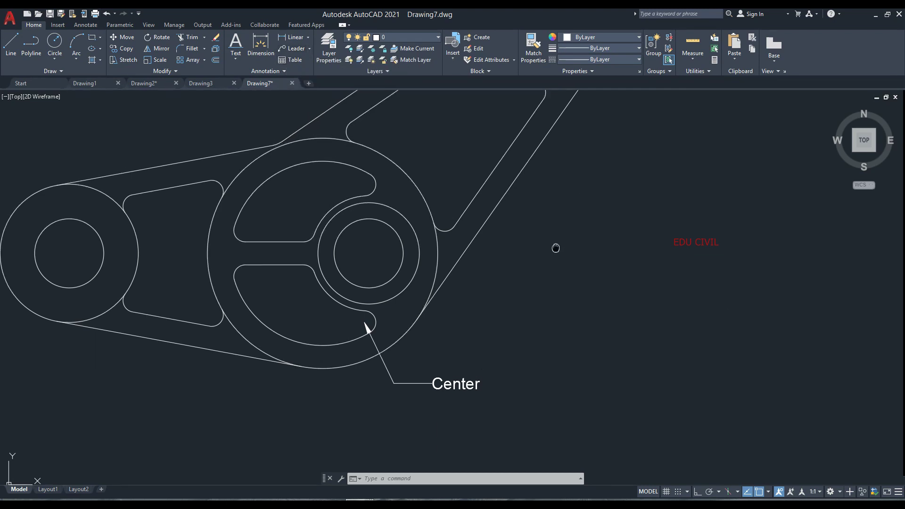
scroll(540, 340, "up", 2)
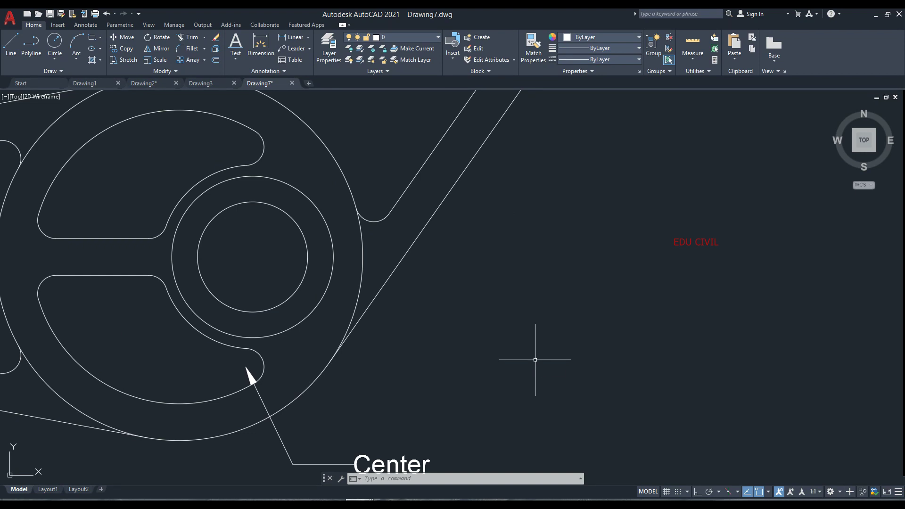
type("MLE")
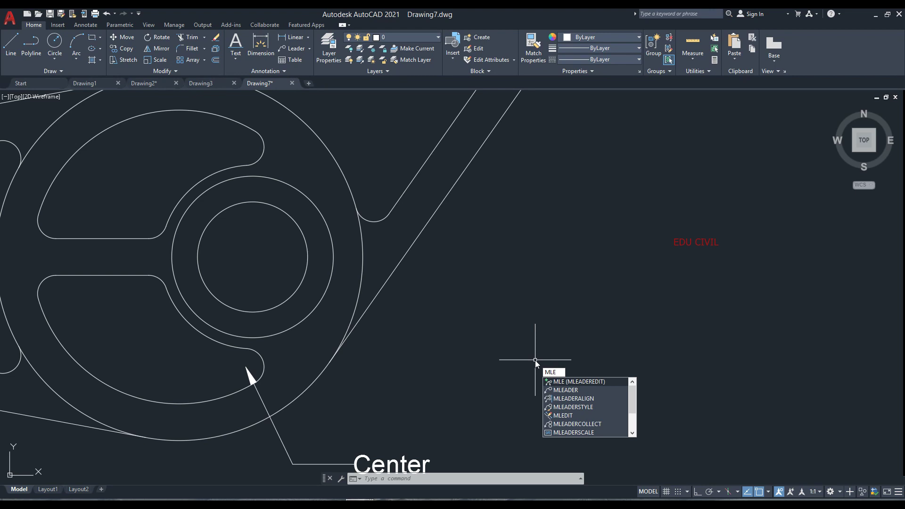
type("A")
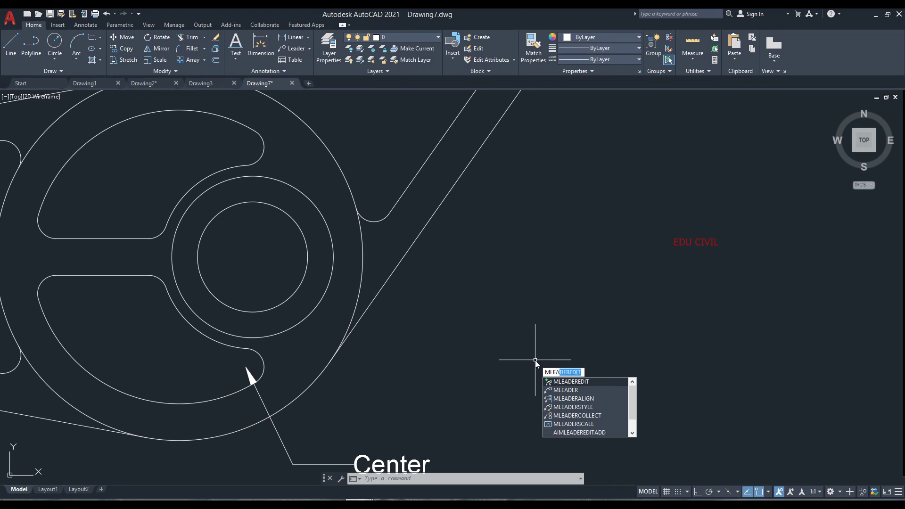
key("BackSpace")
key("BackSpace")
key("BackSpace")
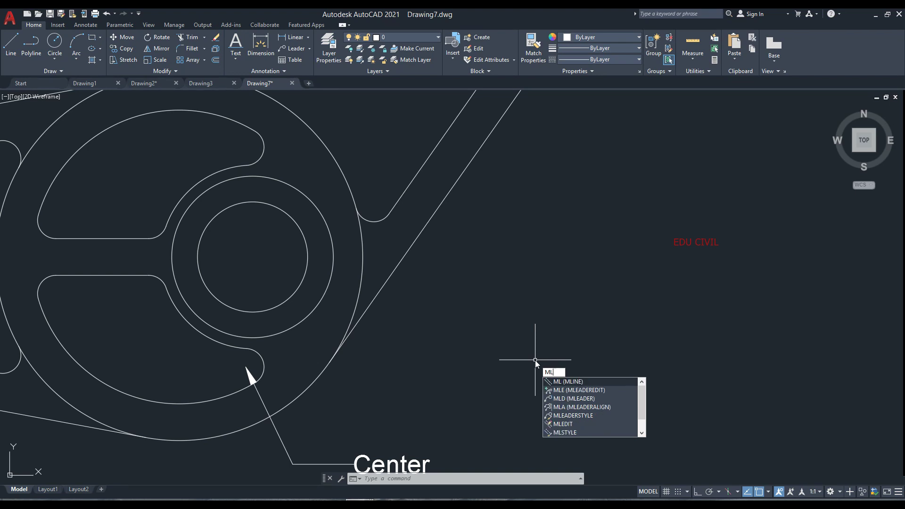
type("E")
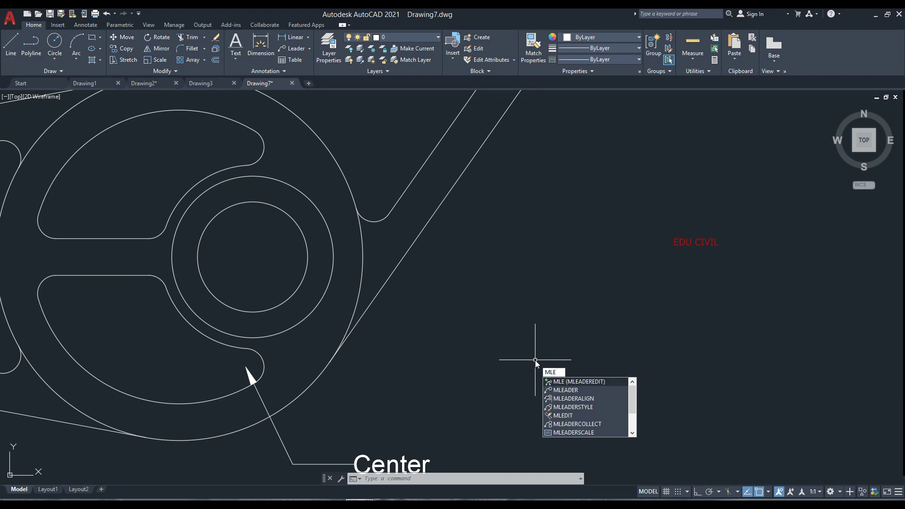
key("Return")
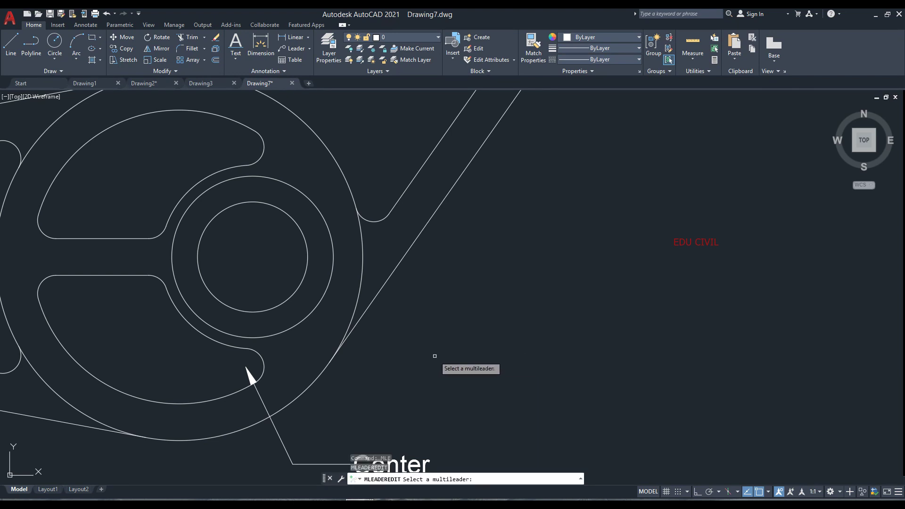
key("Escape")
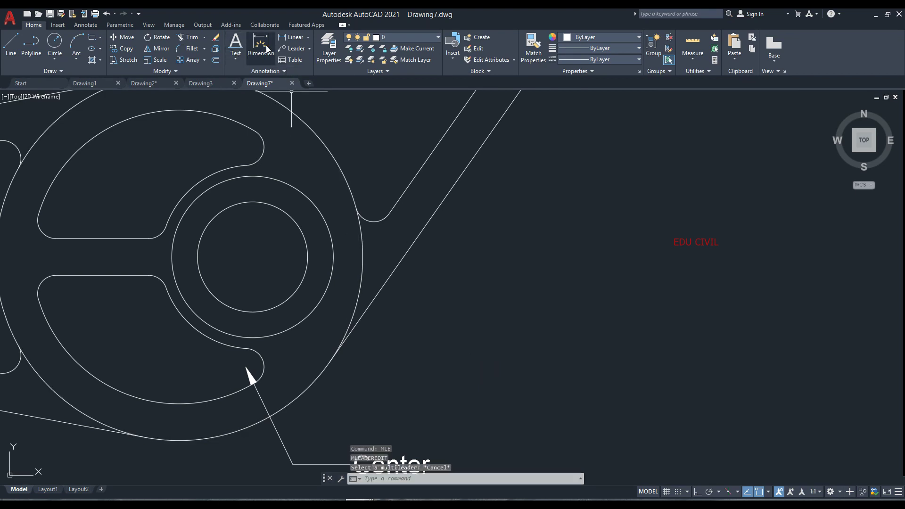
Step: Place a multileader on the fillet corner typed 'Arch', but cancel it with Escape
left_click(288, 48)
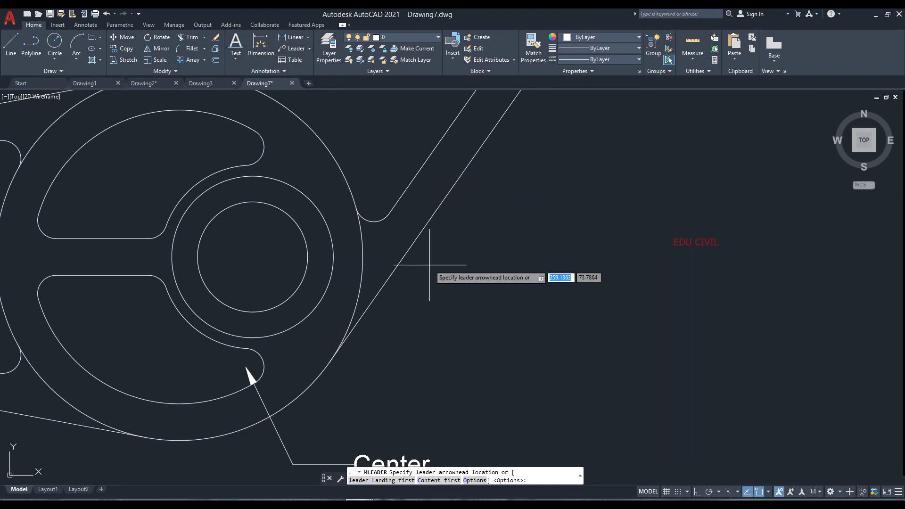
middle_click_drag(404, 303, 340, 322)
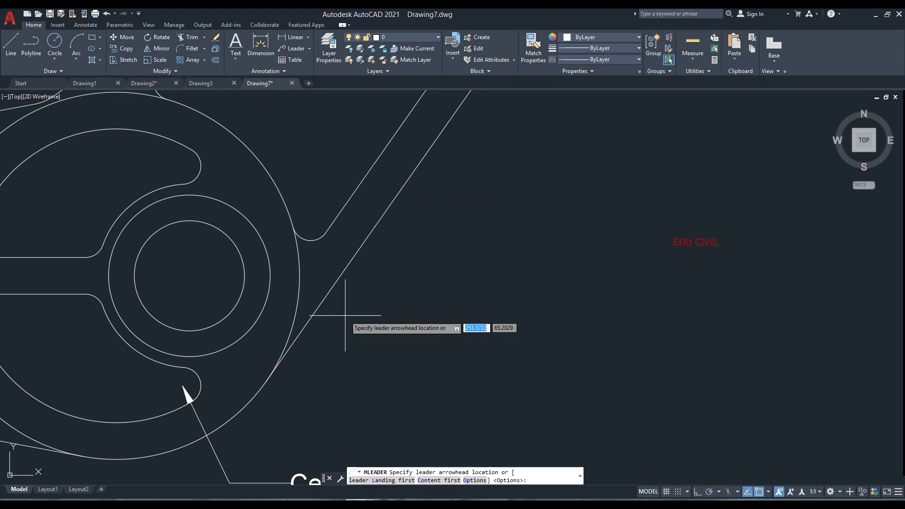
left_click(309, 240)
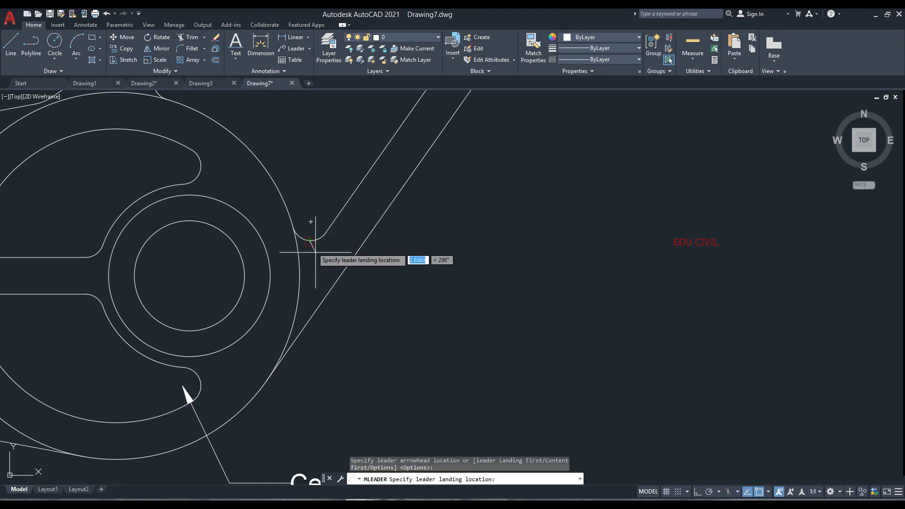
left_click(354, 296)
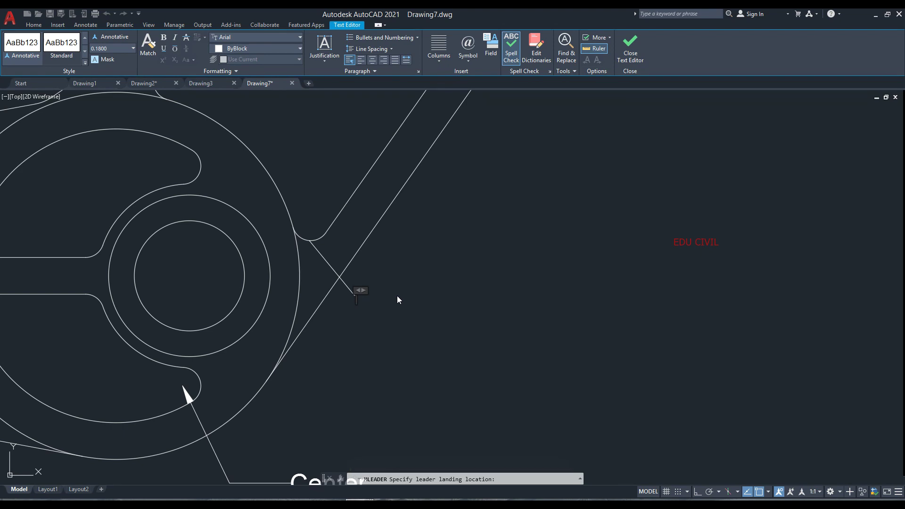
type("A")
type("rch")
key("Escape")
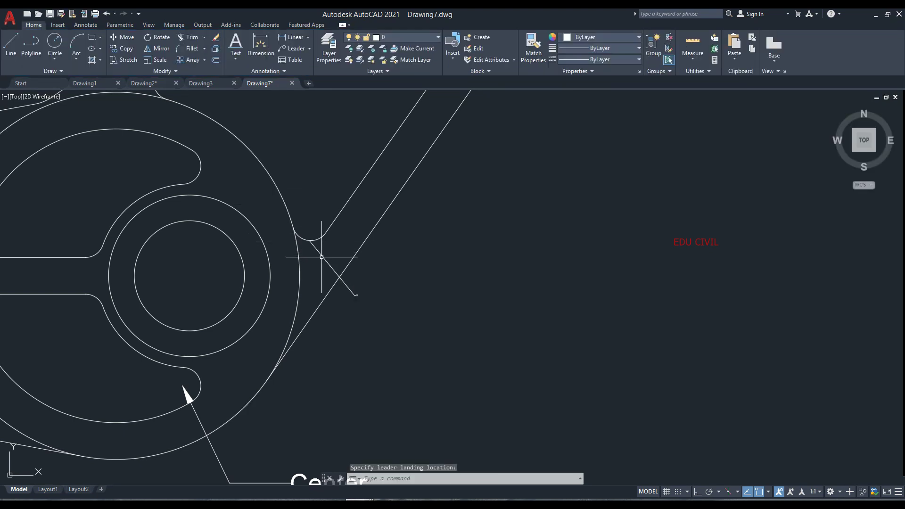
Step: Zoom and pan around the drawing to check the Center label and the circles
scroll(313, 246, "up", 4)
scroll(311, 246, "up", 4)
scroll(308, 239, "down", 5)
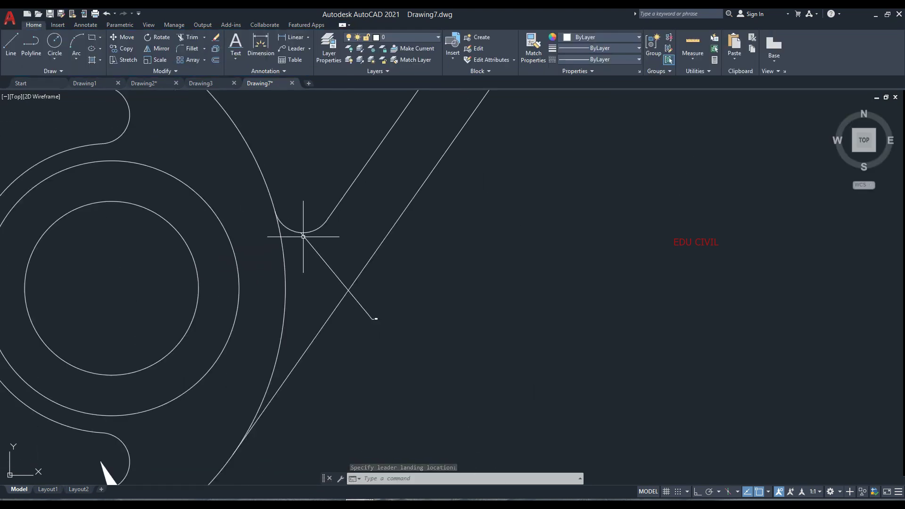
scroll(317, 288, "up", 1)
scroll(334, 341, "up", 1)
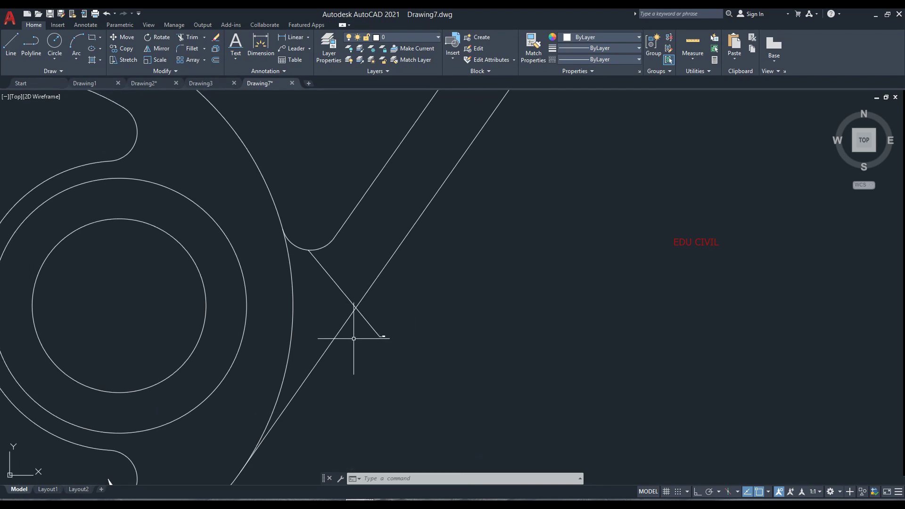
scroll(384, 311, "down", 2)
scroll(319, 248, "up", 2)
middle_click_drag(233, 388, 225, 303)
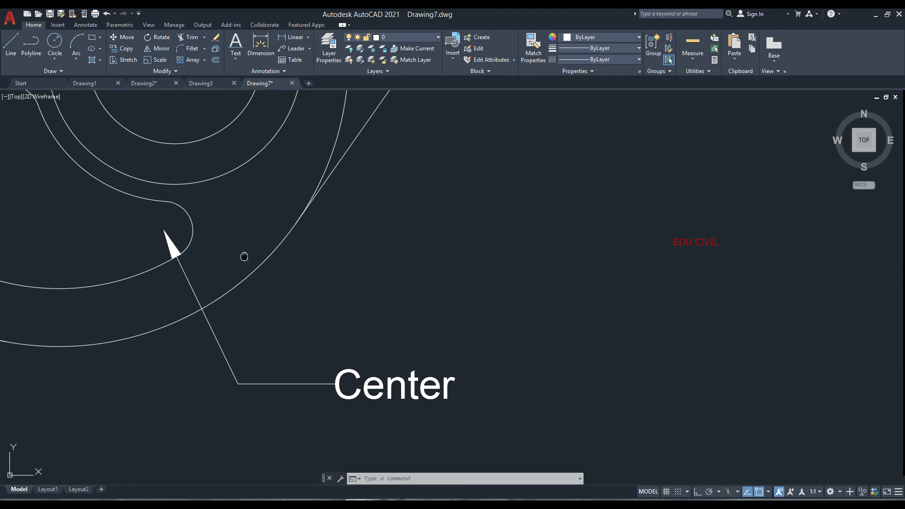
middle_click_drag(242, 257, 242, 364)
middle_click_drag(247, 329, 250, 369)
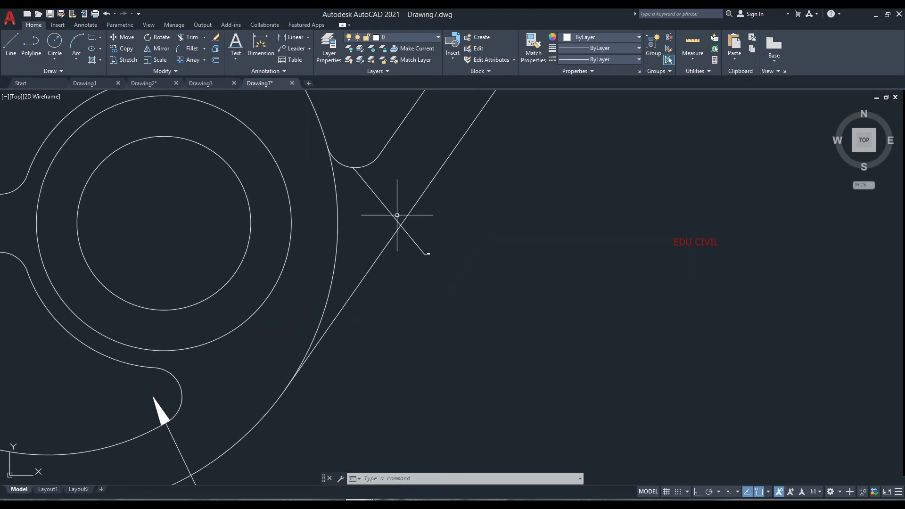
scroll(444, 248, "up", 5)
scroll(377, 252, "up", 4)
scroll(346, 266, "down", 2)
scroll(345, 264, "down", 4)
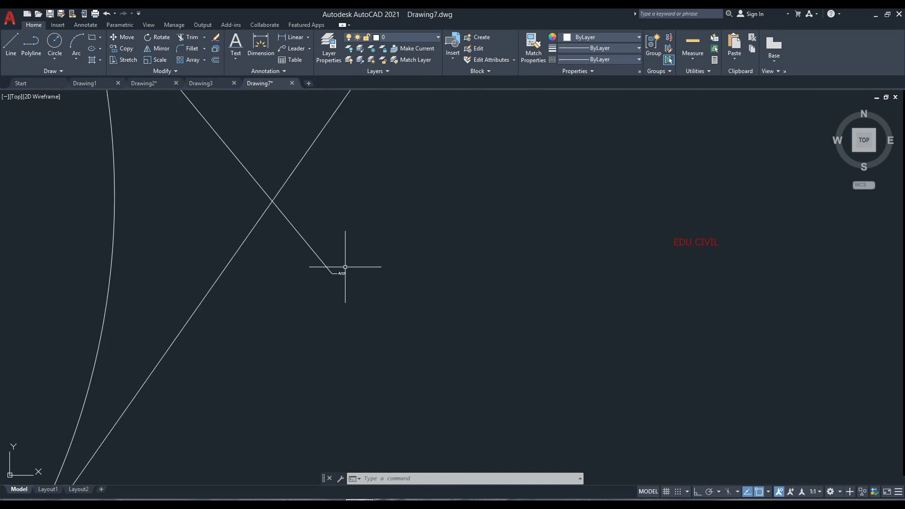
scroll(396, 348, "down", 3)
scroll(397, 351, "up", 2)
scroll(368, 281, "up", 1)
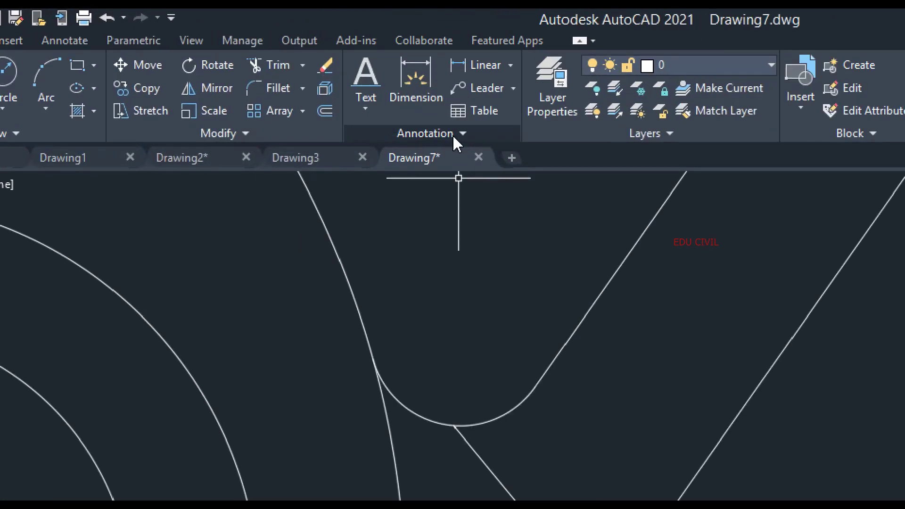
Step: Open the Standard multileader style for modification from the Multileader Style Manager
left_click(452, 135)
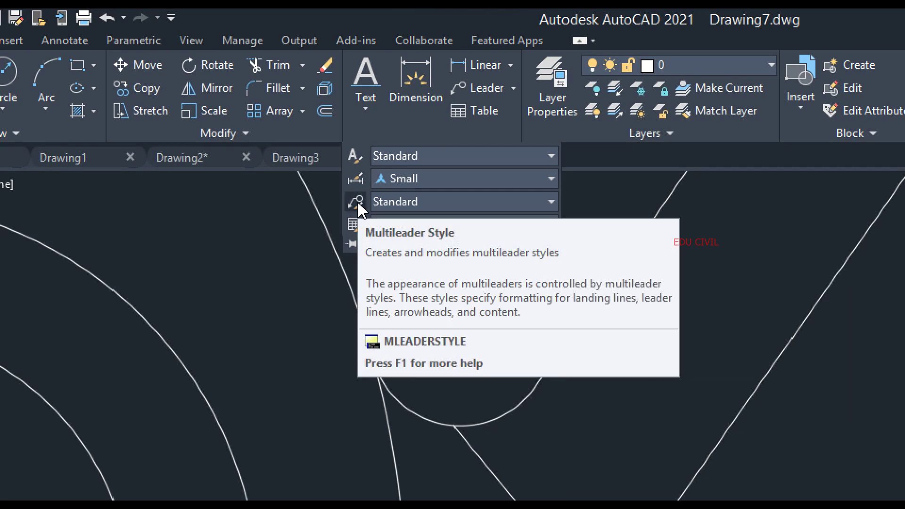
left_click(357, 202)
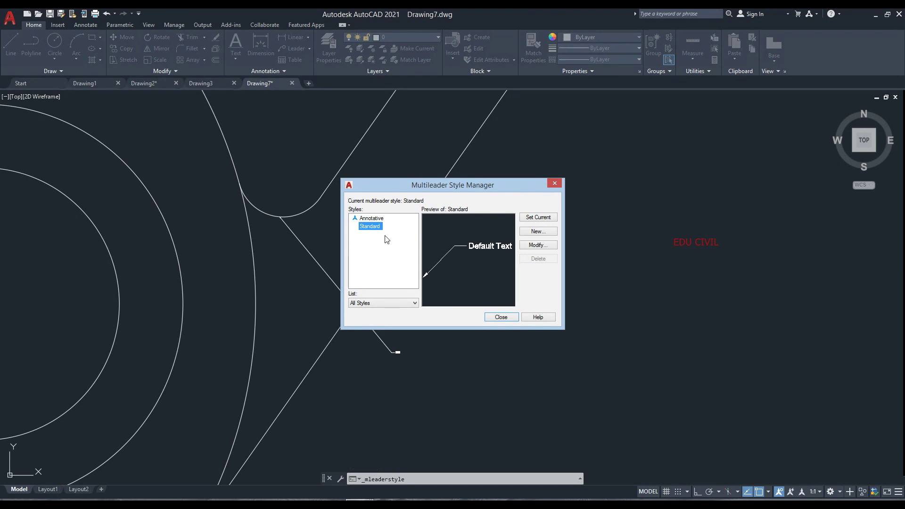
left_click(535, 247)
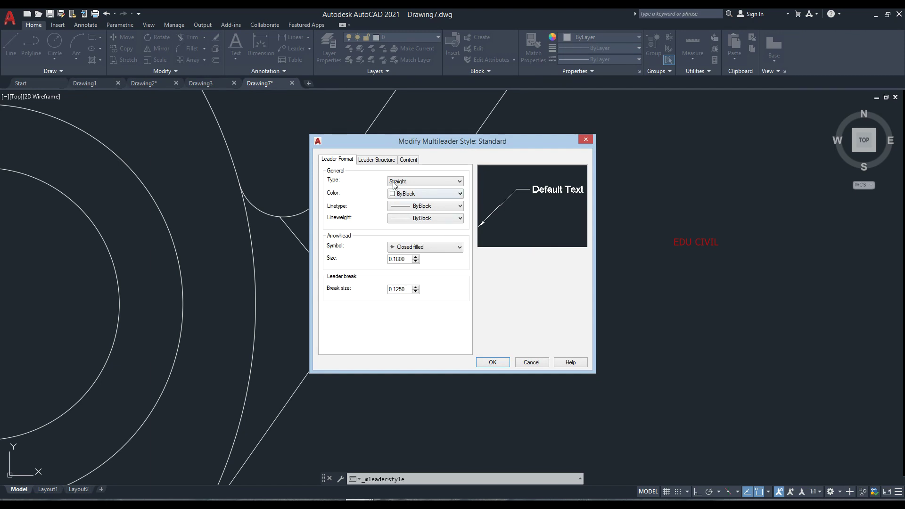
left_click(378, 159)
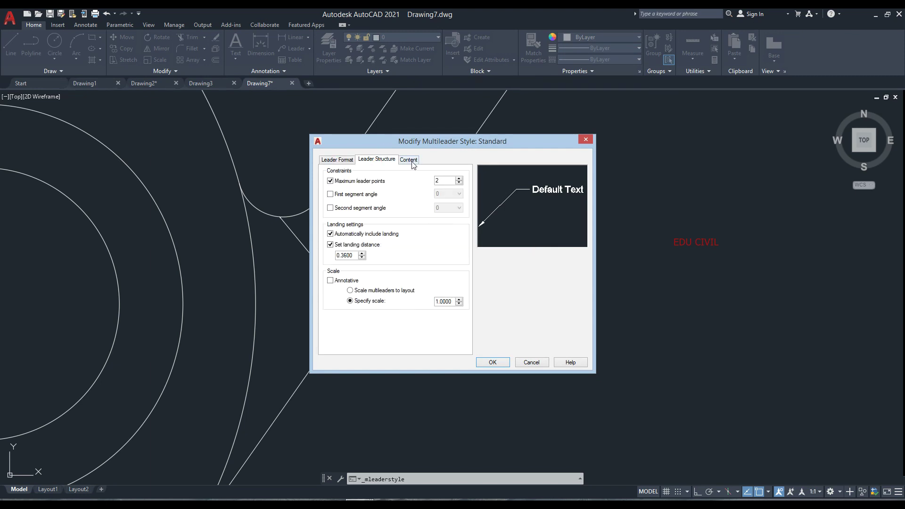
left_click(412, 162)
left_click(337, 160)
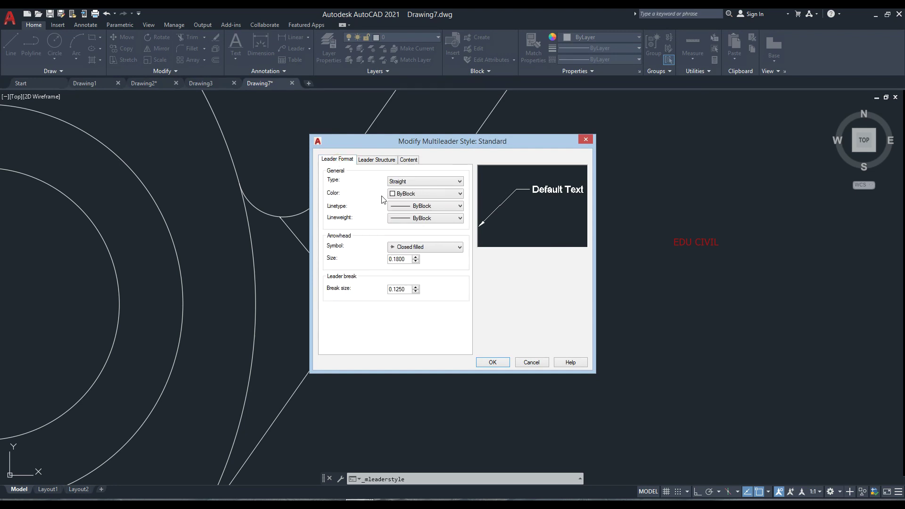
Step: Make the leader line straight and Red, keeping ByBlock linetype and lineweight
left_click(418, 179)
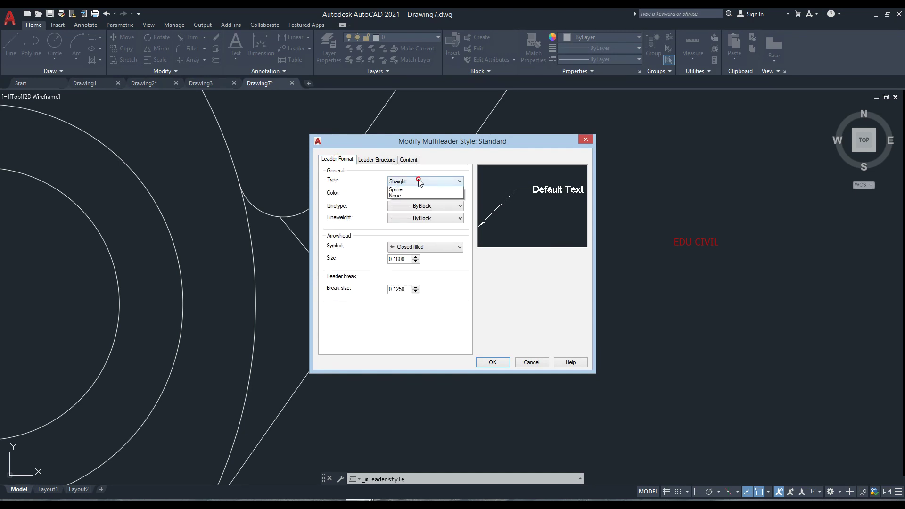
left_click(450, 180)
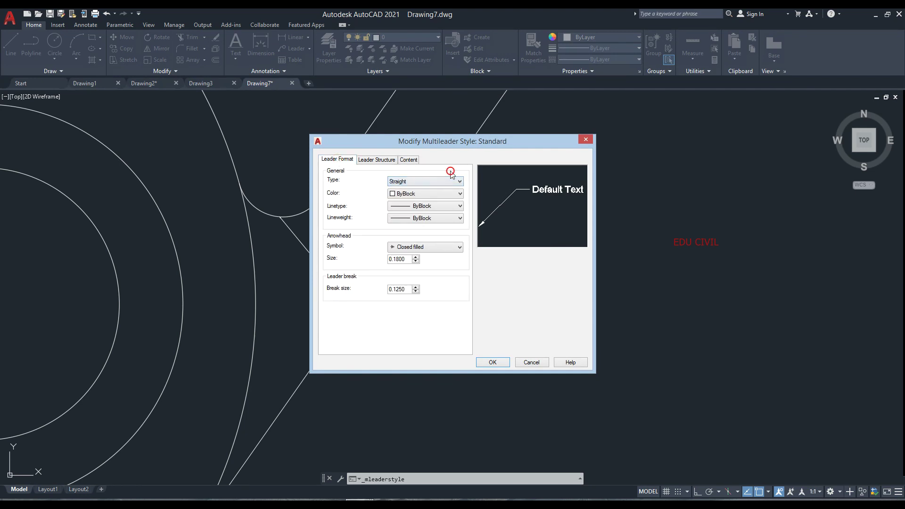
left_click(440, 195)
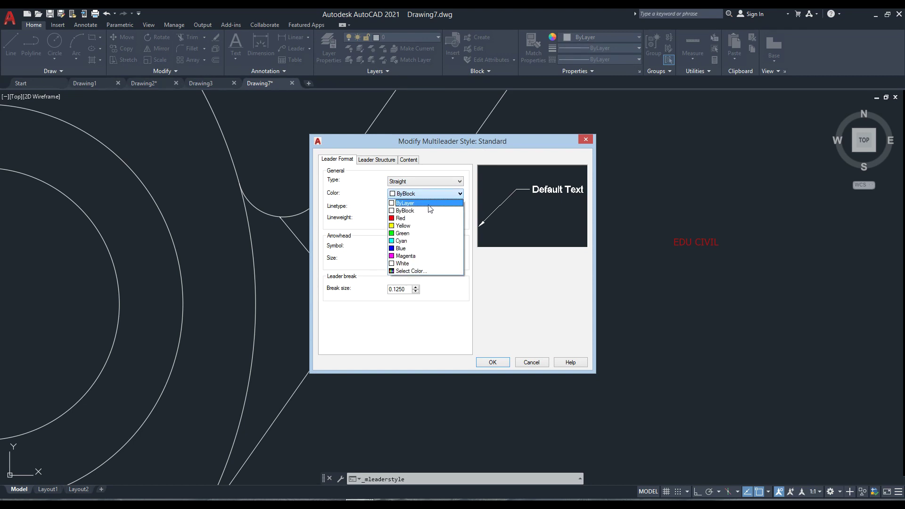
left_click(400, 220)
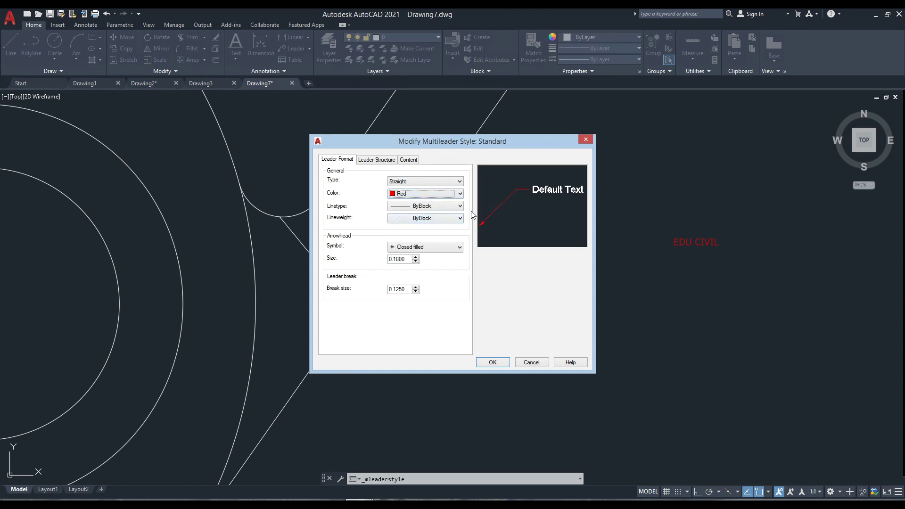
left_click(451, 208)
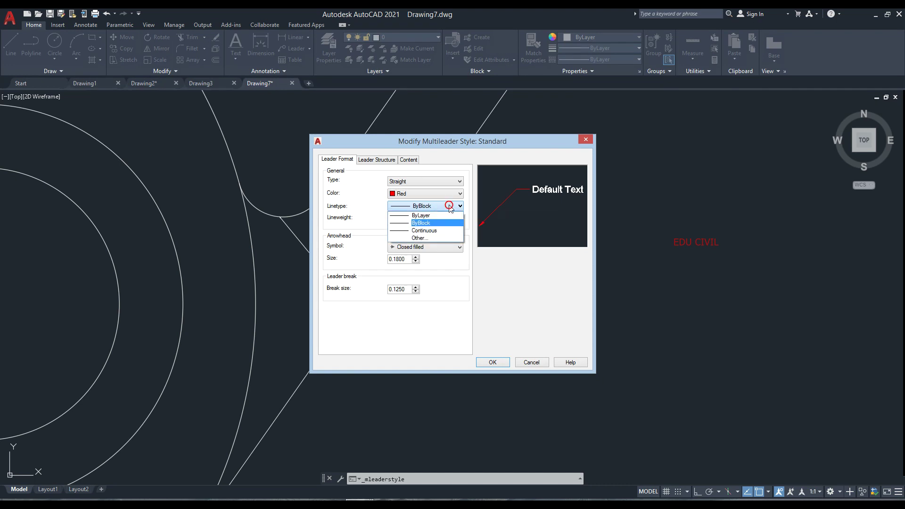
left_click(443, 213)
left_click(445, 221)
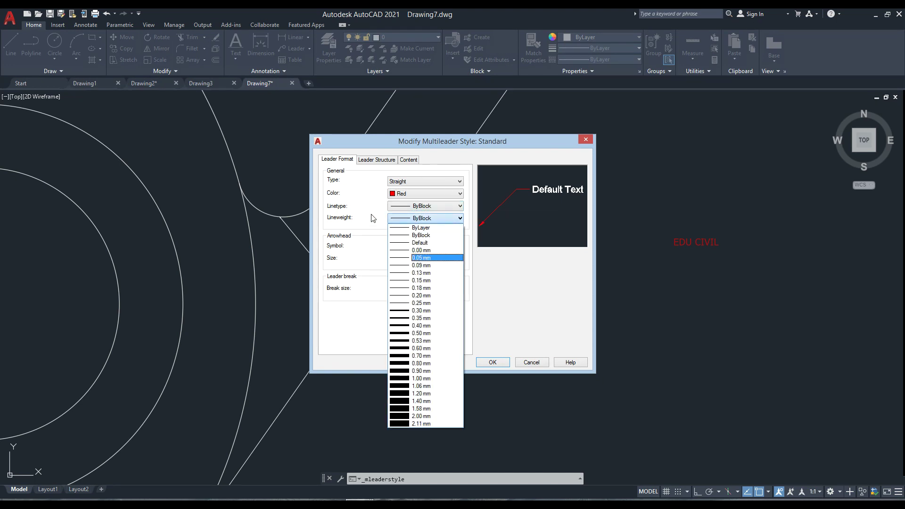
left_click(435, 221)
Step: Set the arrowhead to Closed blank at size 3 and the break size to 3
left_click(416, 248)
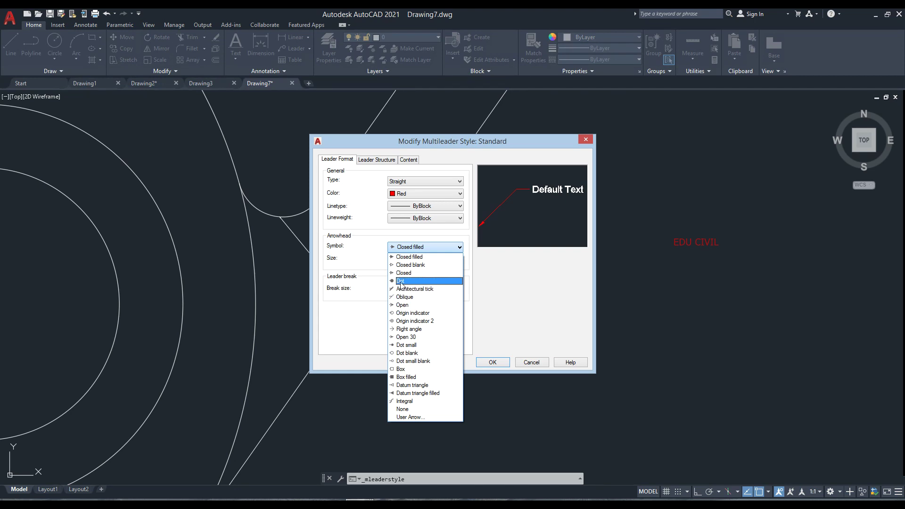
left_click(419, 267)
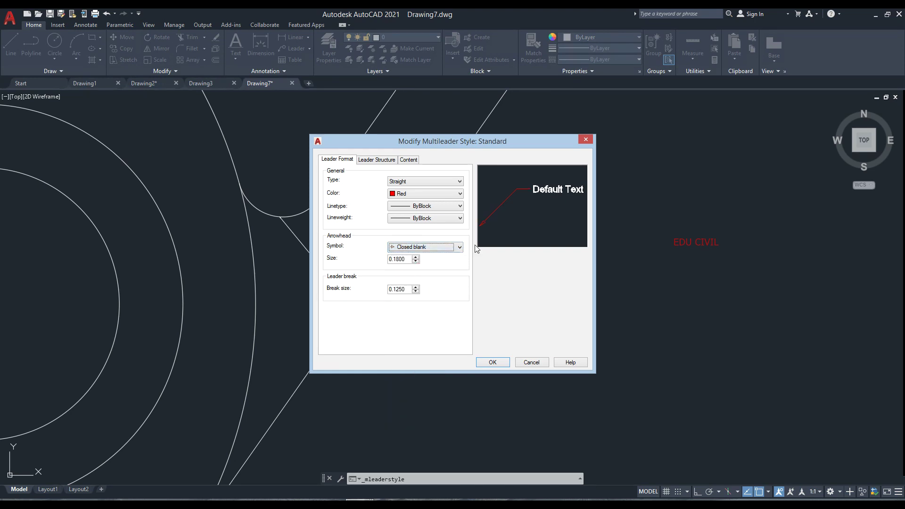
left_click_drag(406, 259, 374, 259)
type("3")
left_click_drag(408, 290, 394, 288)
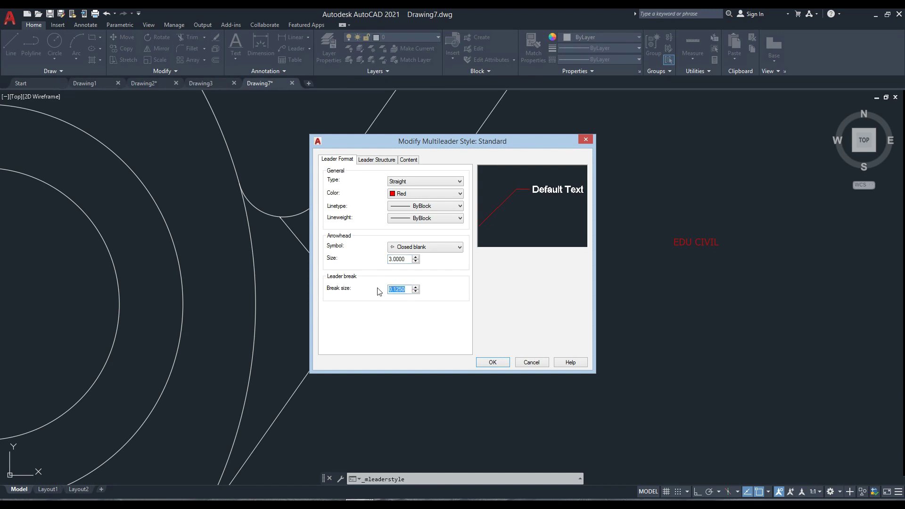
type("3")
left_click(375, 159)
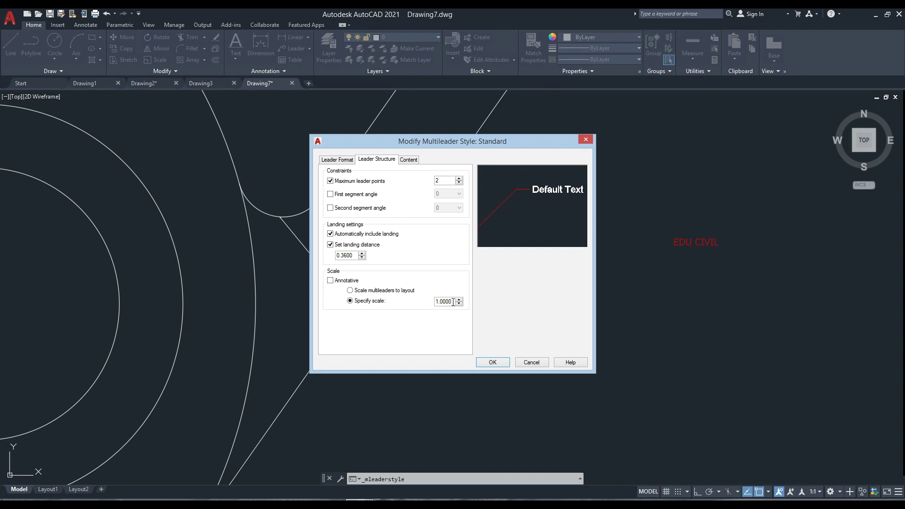
Step: Set the Standard multileader style's specified scale to 1, after briefly entering 5
left_click_drag(453, 302, 415, 304)
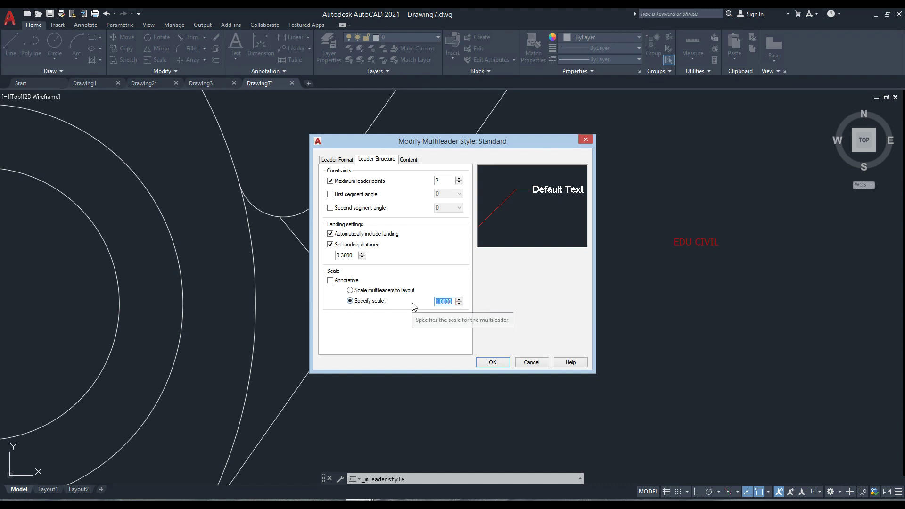
type("5")
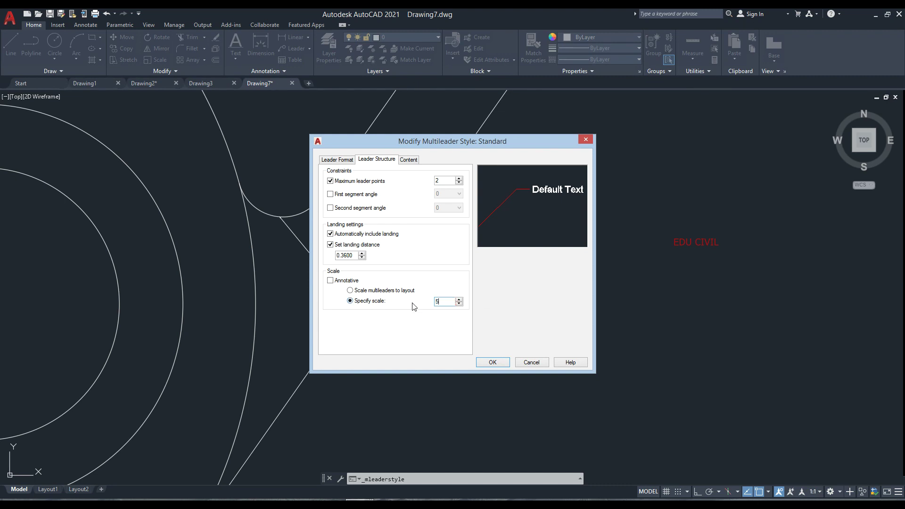
left_click(411, 160)
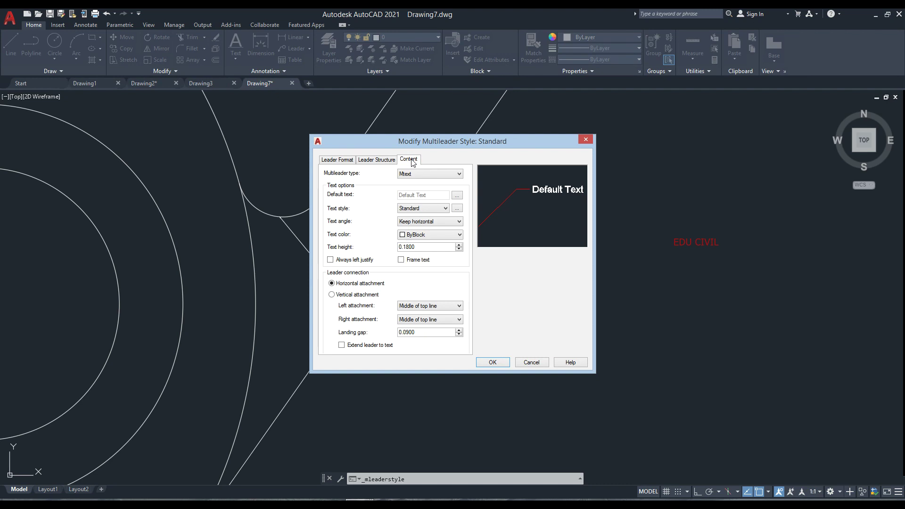
left_click(368, 160)
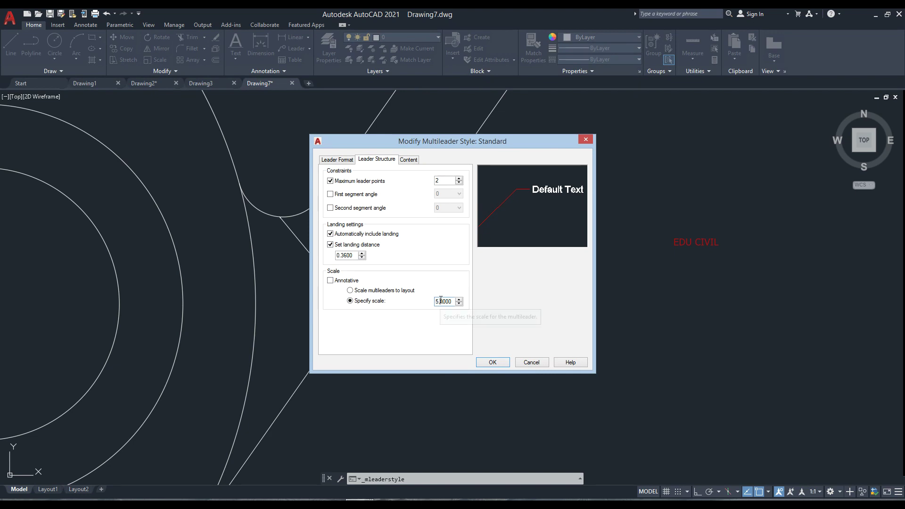
left_click_drag(440, 300, 428, 302)
type("10000")
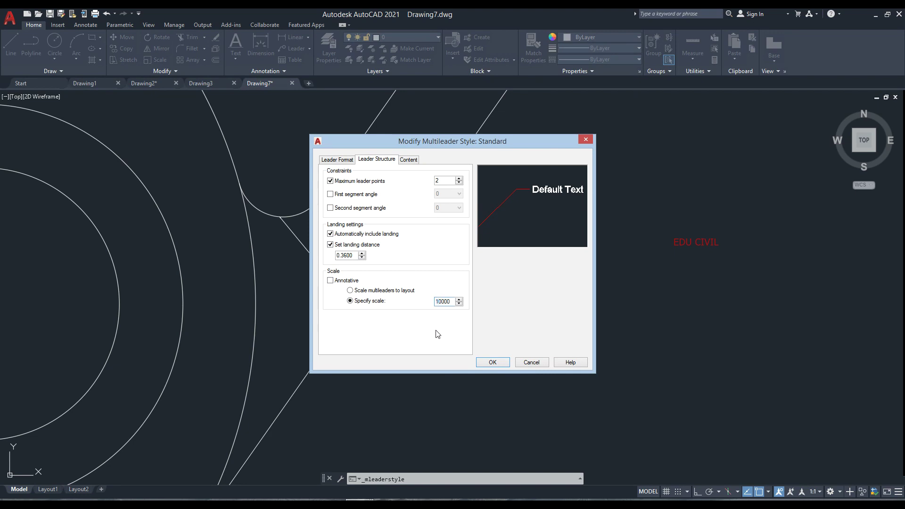
left_click_drag(451, 302, 418, 304)
type("1")
left_click(377, 323)
left_click(409, 161)
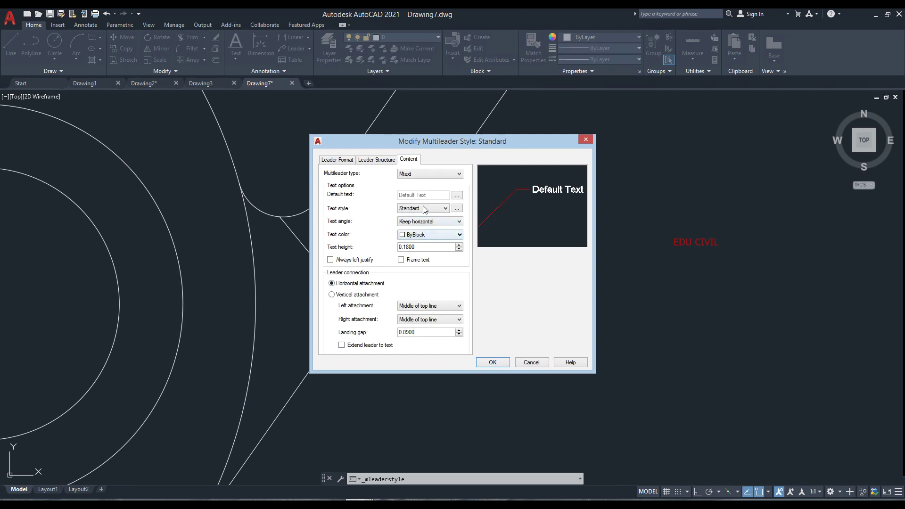
Step: Keep Mtext and the Standard text style, set text height 5, no frame, uncheck Always left justify
left_click(434, 175)
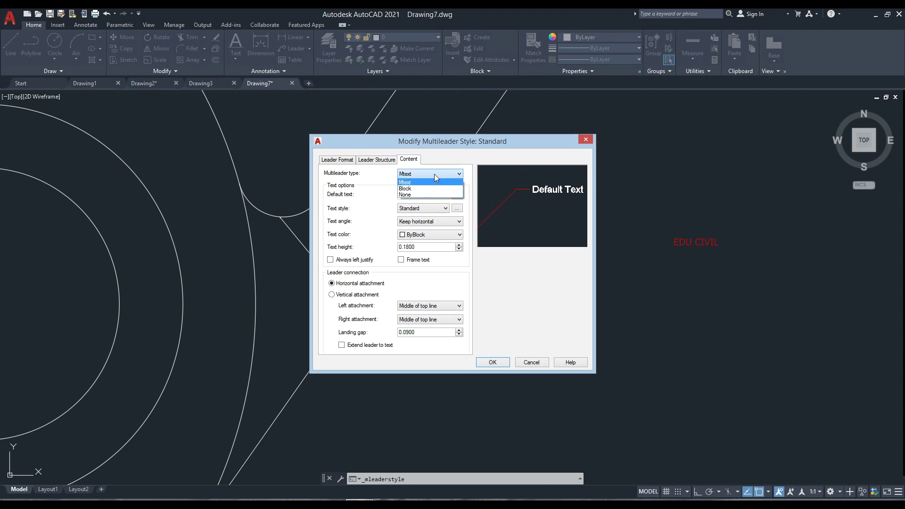
left_click(380, 176)
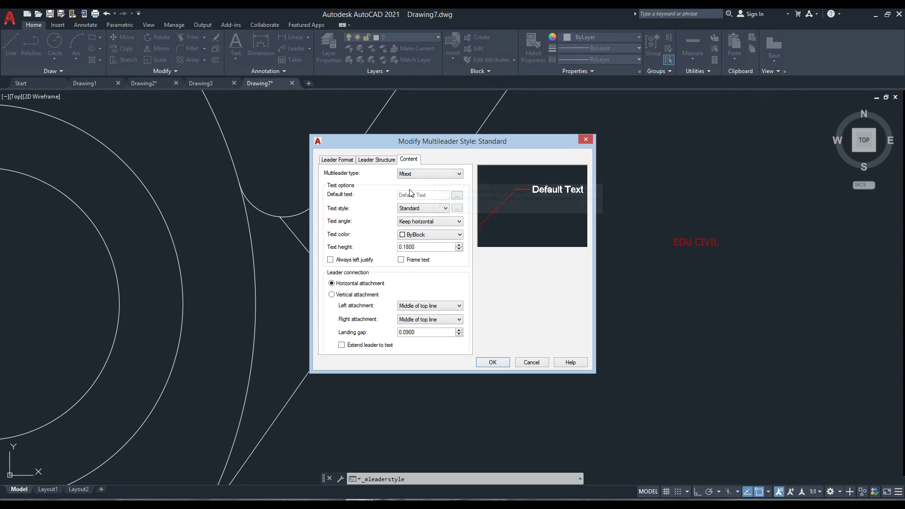
left_click(429, 214)
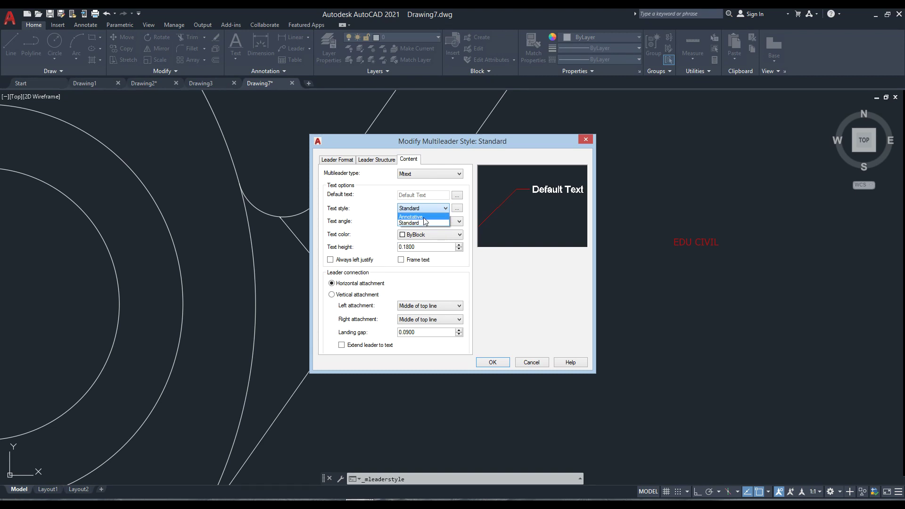
left_click(387, 210)
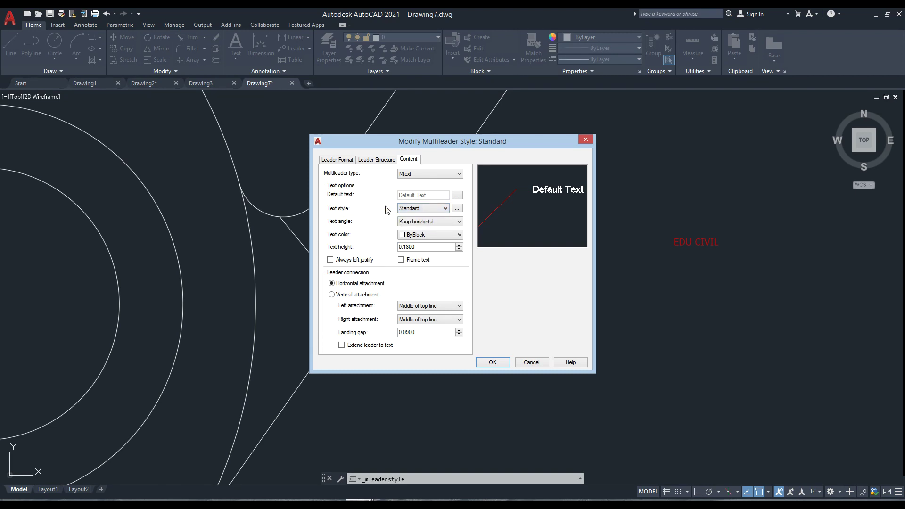
double_click(417, 247)
type("5")
left_click(402, 260)
left_click(401, 260)
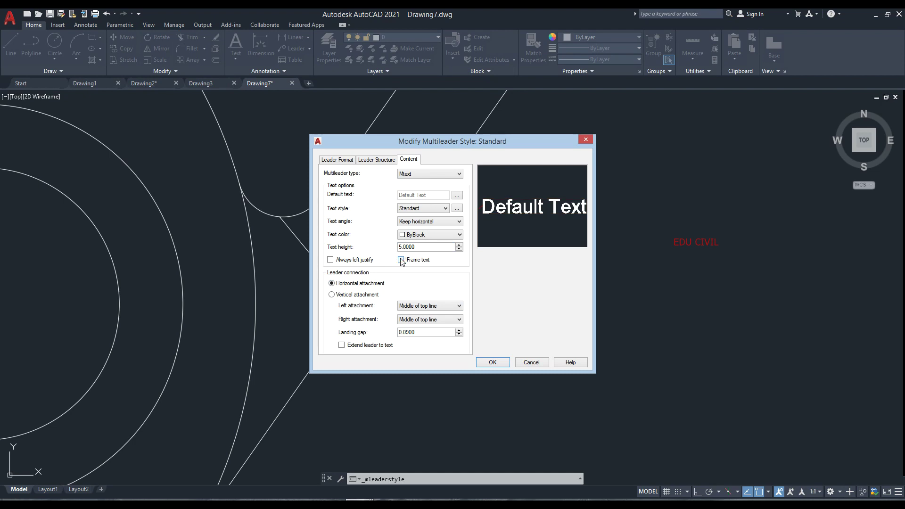
left_click(329, 260)
left_click(493, 362)
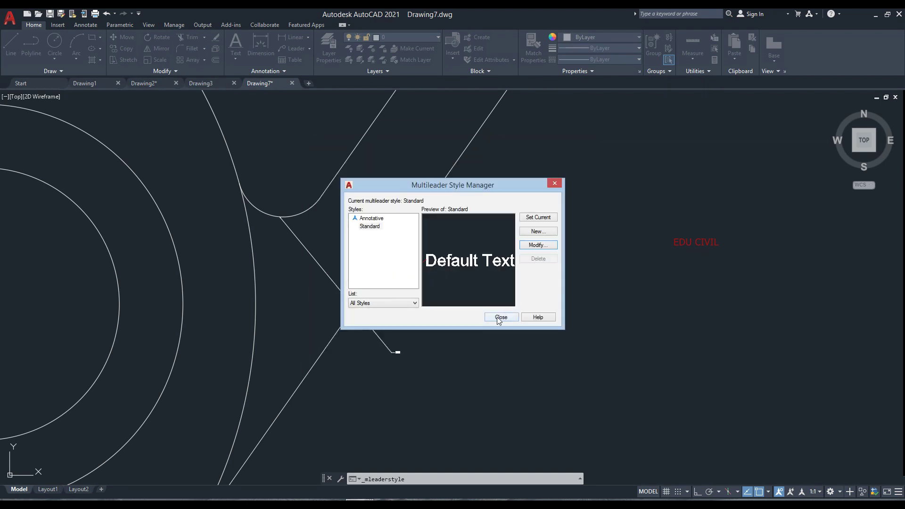
Step: Close the style manager and bring the Arch leader area into view
left_click(496, 317)
scroll(522, 326, "down", 3)
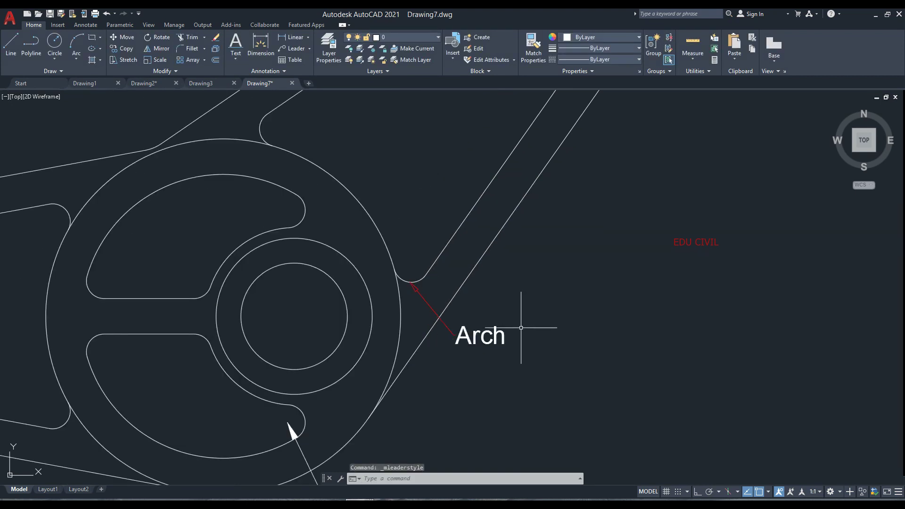
mouse_move(521, 334)
middle_mouse_down()
mouse_move(498, 354)
mouse_move(431, 358)
mouse_move(391, 405)
middle_mouse_up()
scroll(410, 380, "down", 2)
scroll(415, 366, "up", 1)
scroll(399, 382, "up", 3)
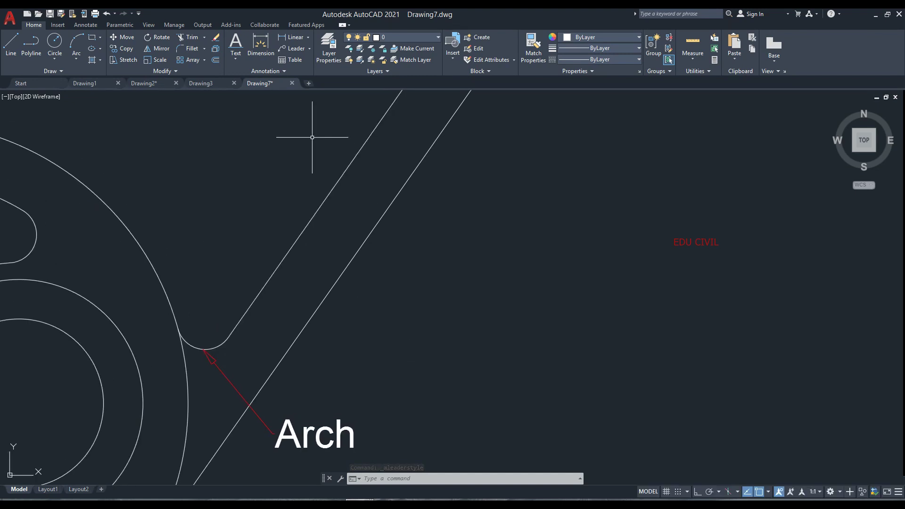
Step: Add a multileader from the notch's upper end labelled 'seecond', framing both labels
left_click(292, 48)
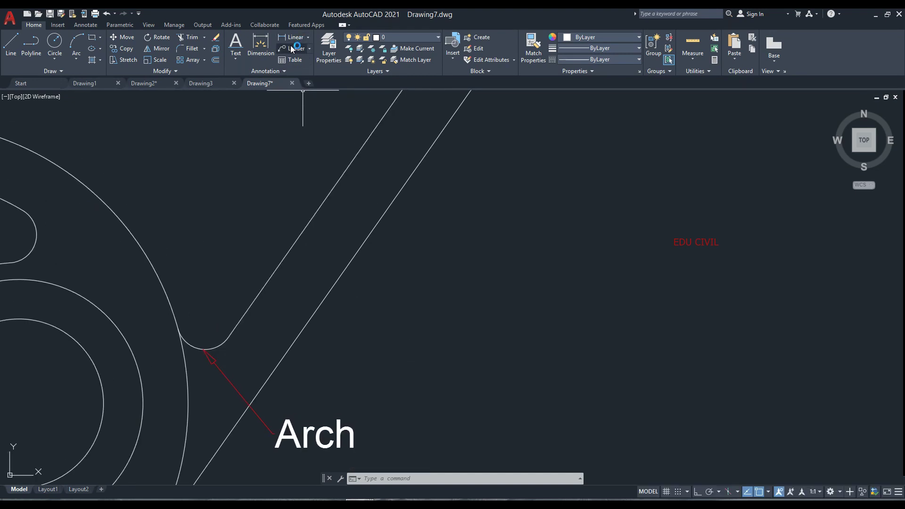
left_click(236, 325)
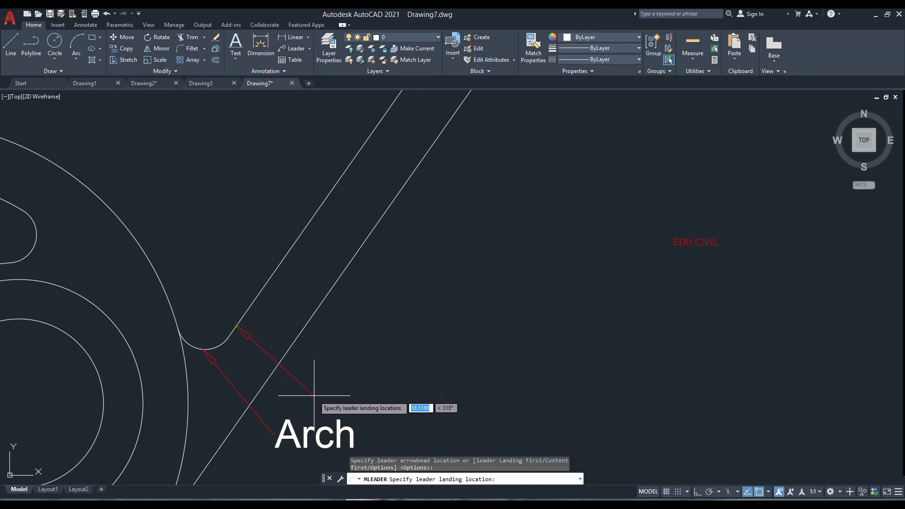
left_click(351, 386)
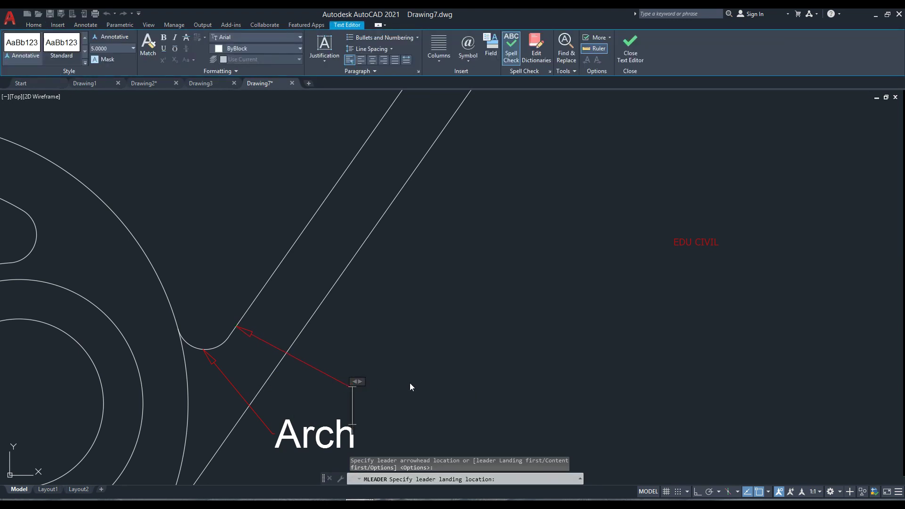
type("seec")
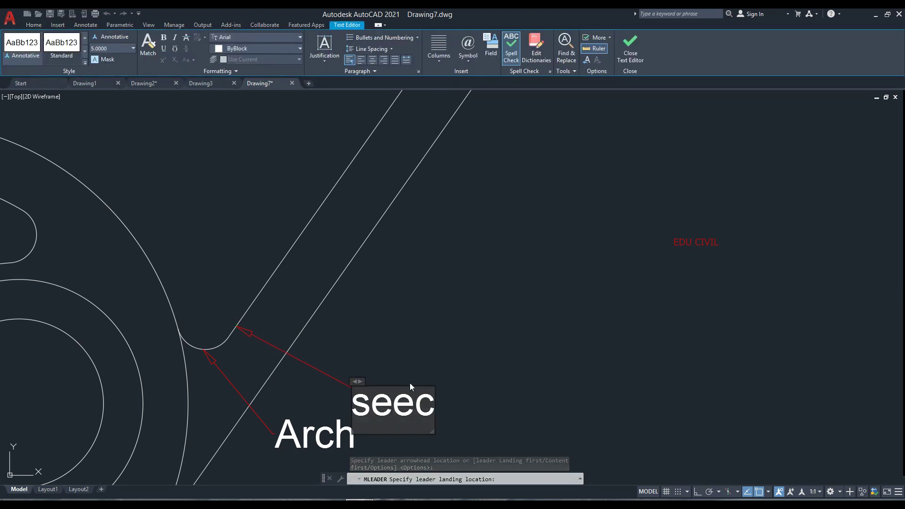
type("ond")
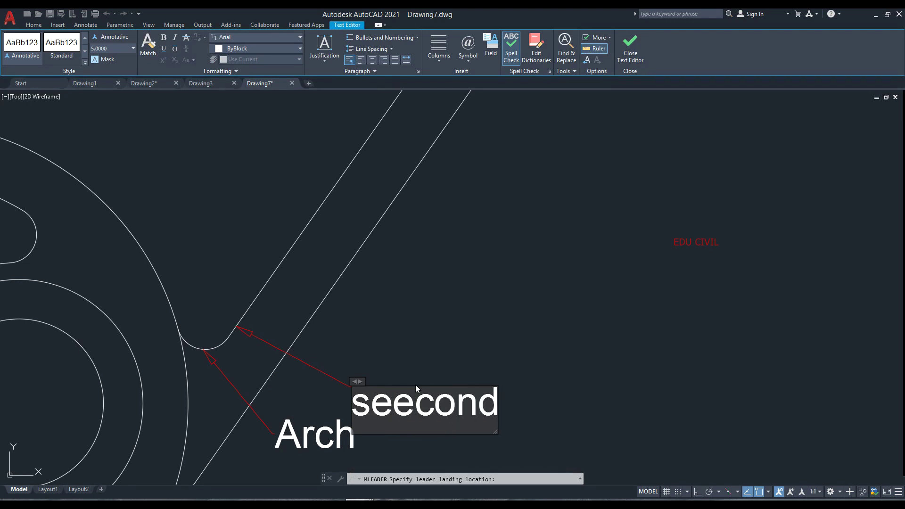
left_click(557, 373)
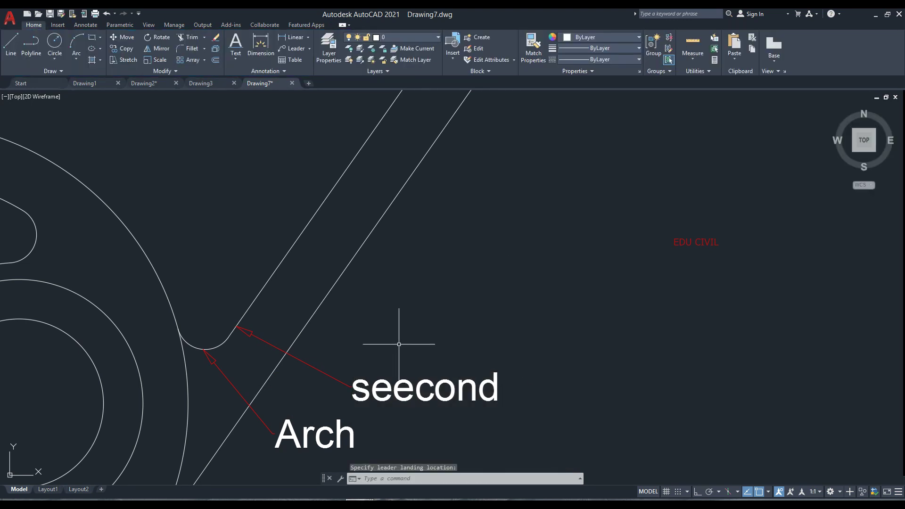
middle_click_drag(397, 363, 401, 353)
middle_click_drag(313, 368, 319, 323)
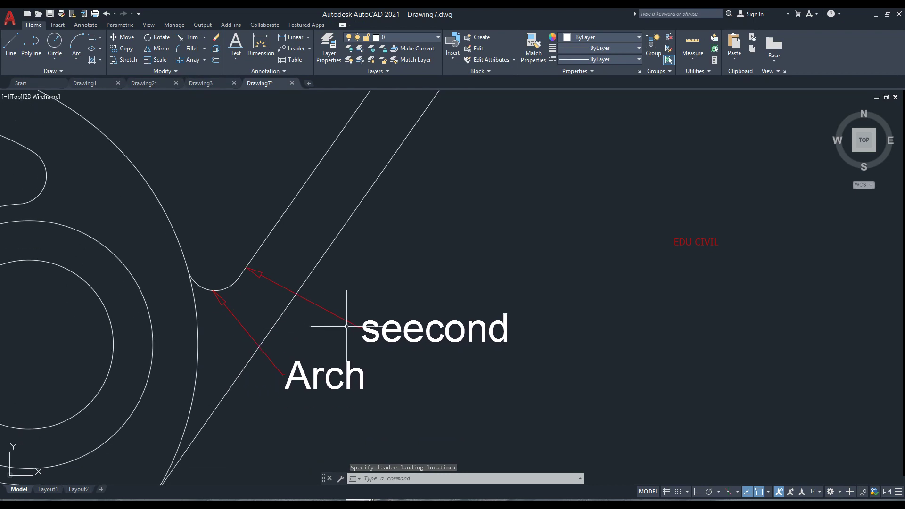
scroll(293, 349, "up", 2)
scroll(314, 364, "up", 5)
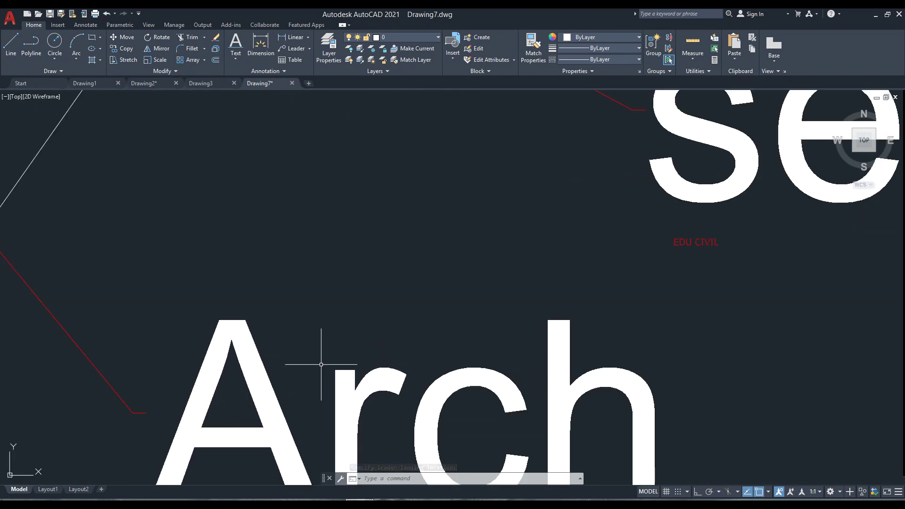
scroll(411, 355, "down", 5)
scroll(411, 355, "down", 2)
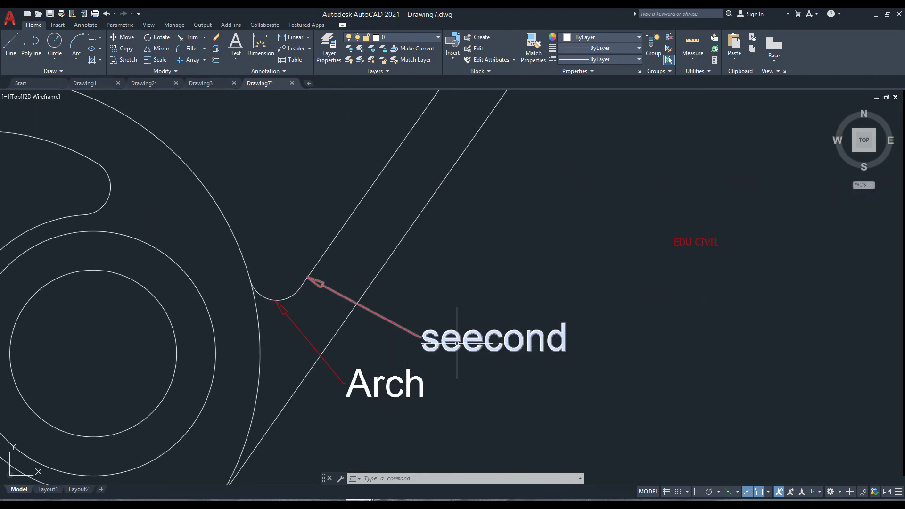
scroll(462, 358, "down", 6)
scroll(452, 348, "up", 1)
scroll(410, 321, "up", 5)
scroll(405, 325, "up", 2)
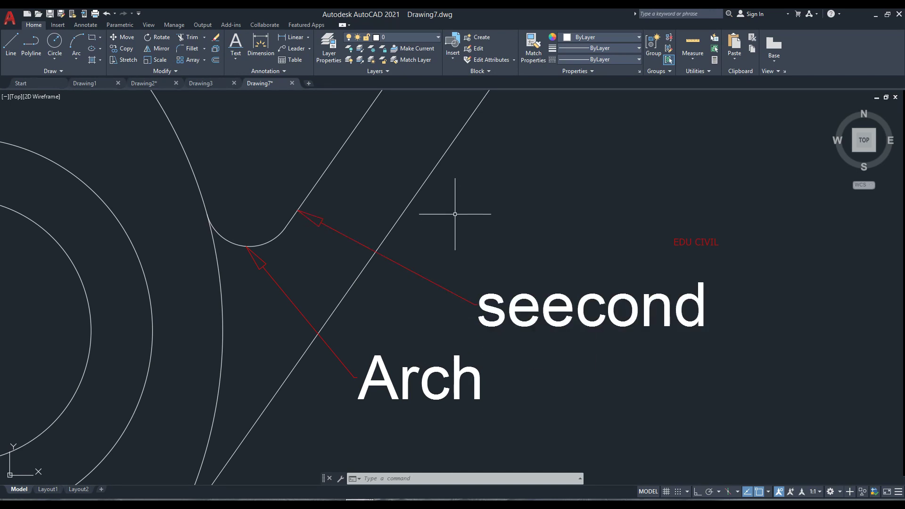
Step: Align the seecond and Arch multileaders vertically, using Arch as the reference
left_click(310, 49)
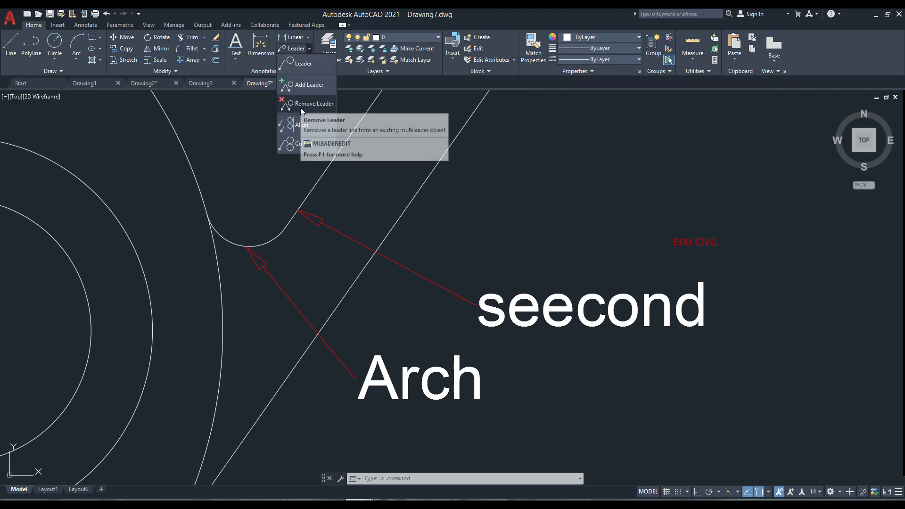
left_click(301, 126)
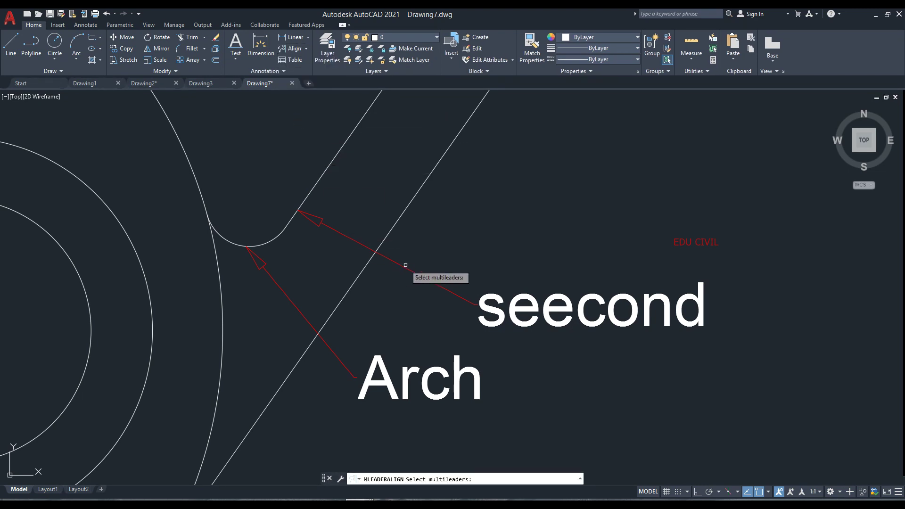
left_click(405, 267)
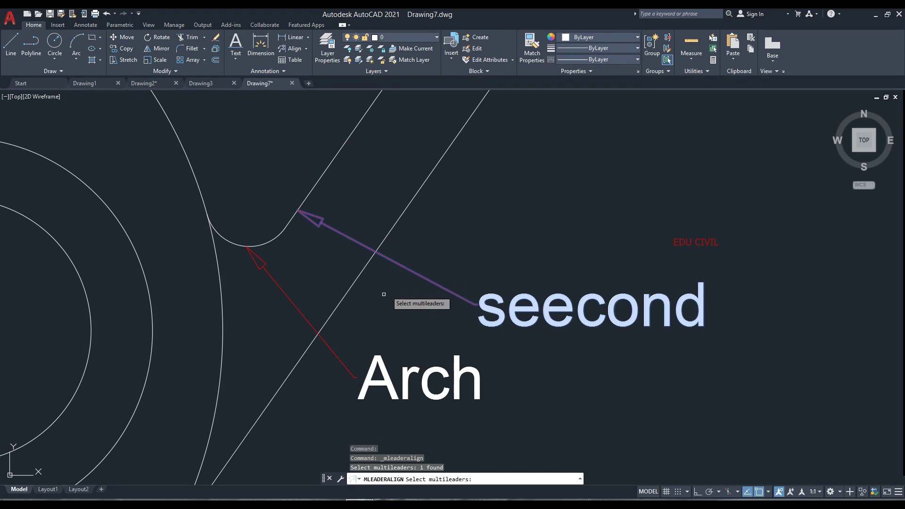
left_click(333, 354)
key("Return")
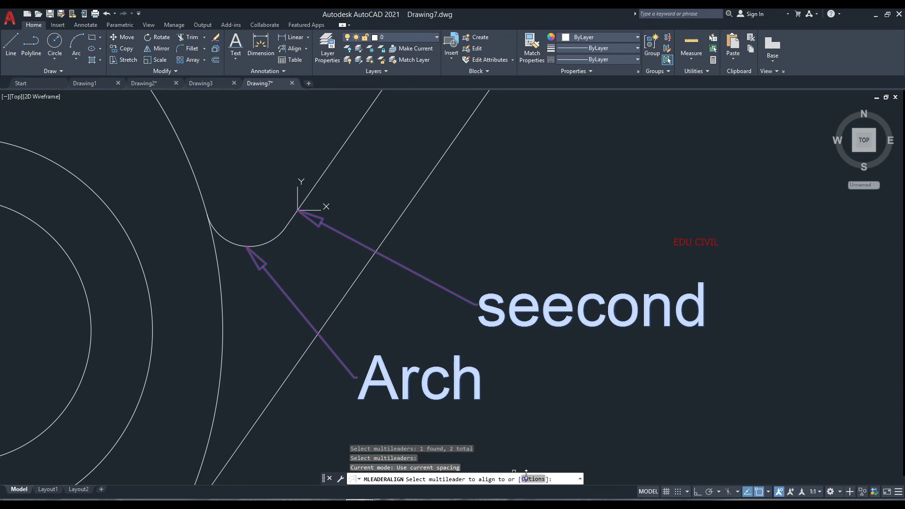
left_click(484, 313)
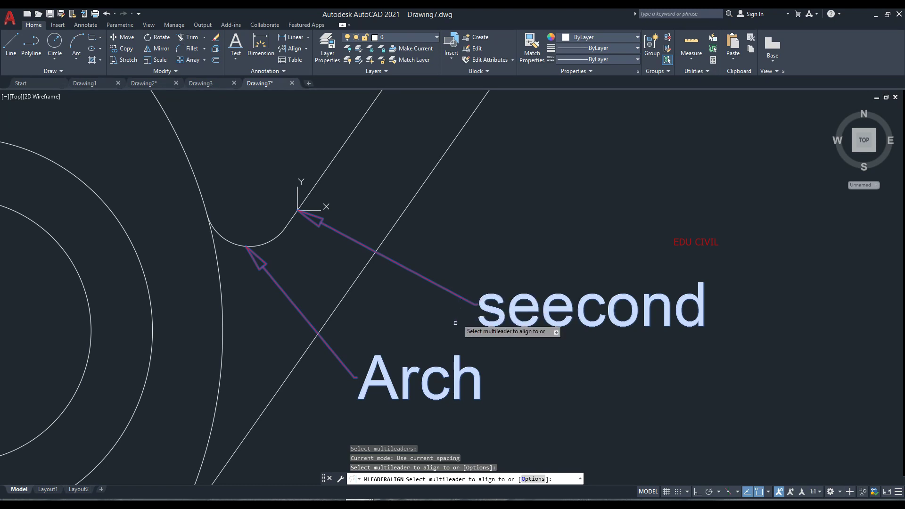
left_click(298, 207)
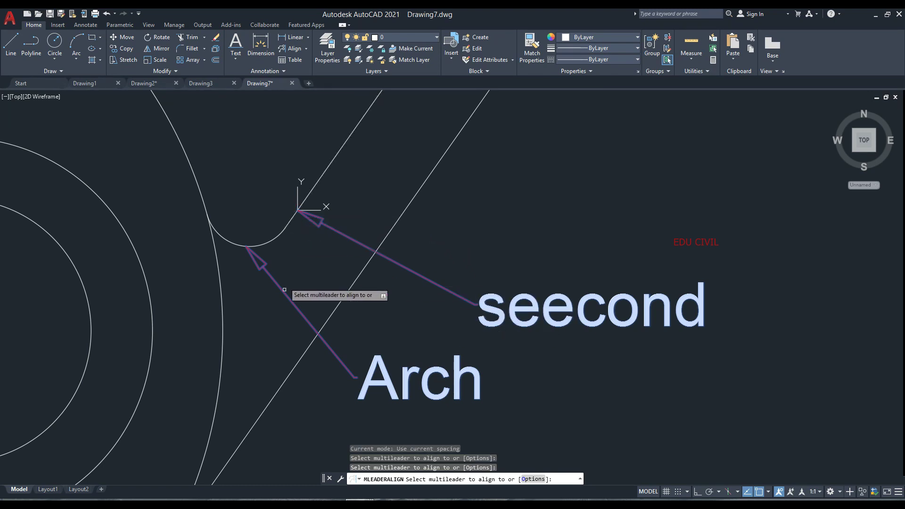
left_click(297, 307)
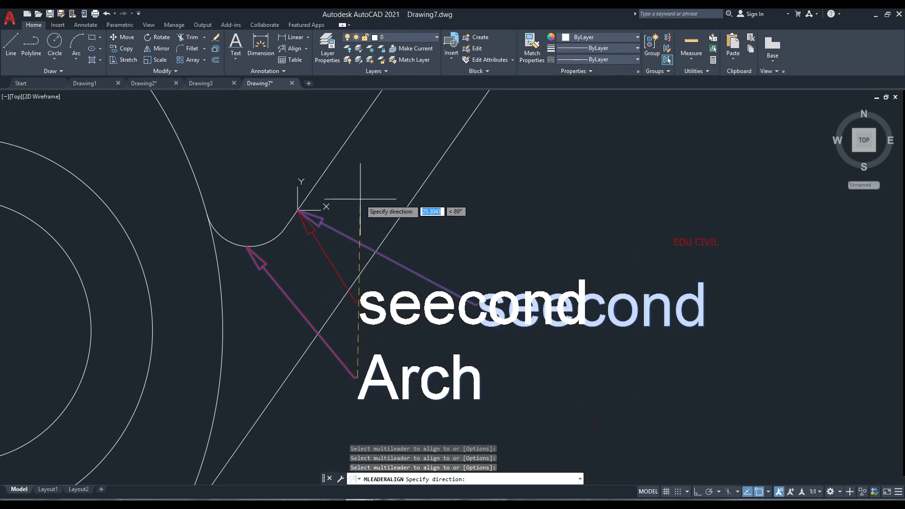
key("F9")
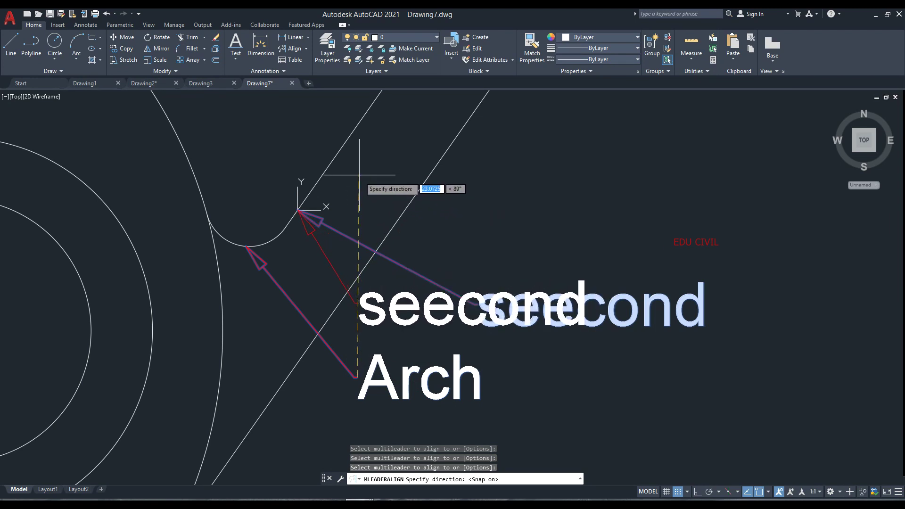
key("F8")
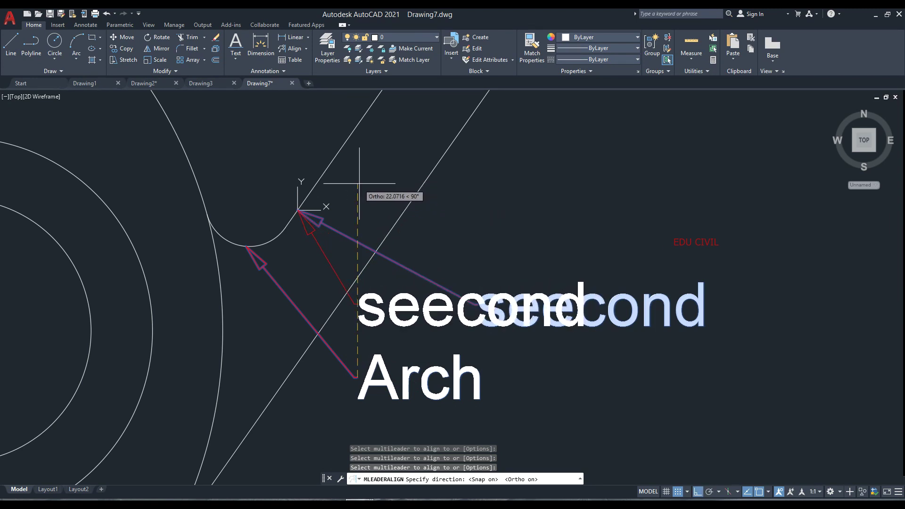
left_click(359, 175)
Step: Zoom and pan to frame the stacked seecond and Arch leaders beside the circles
scroll(403, 263, "down", 2)
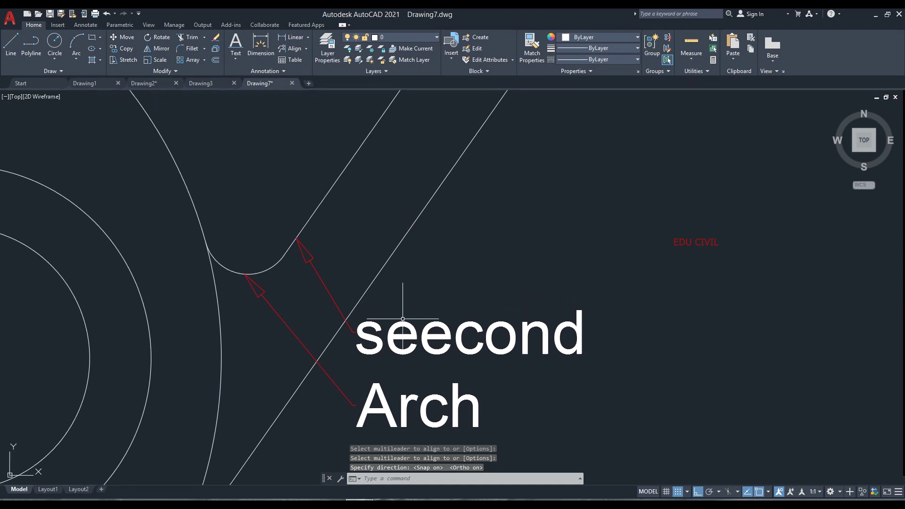
scroll(434, 259, "down", 2)
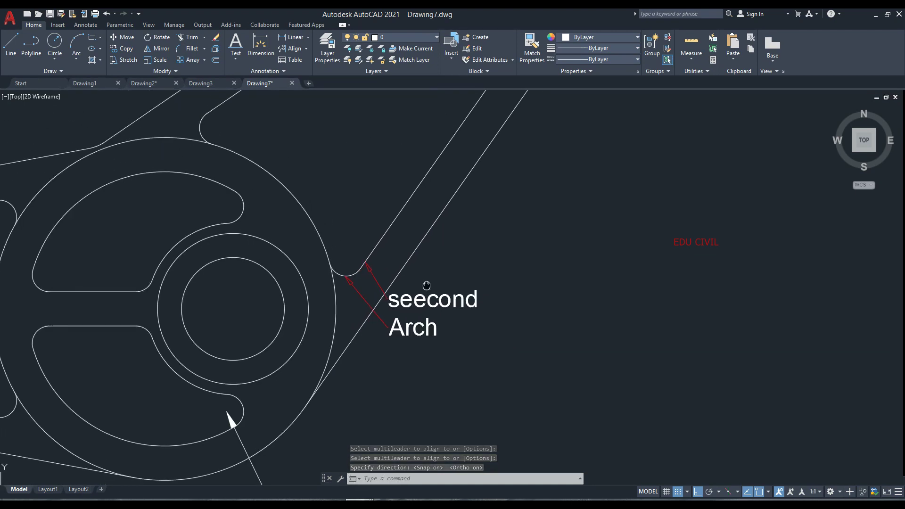
middle_click_drag(446, 262, 375, 325)
scroll(377, 322, "up", 1)
scroll(356, 325, "up", 3)
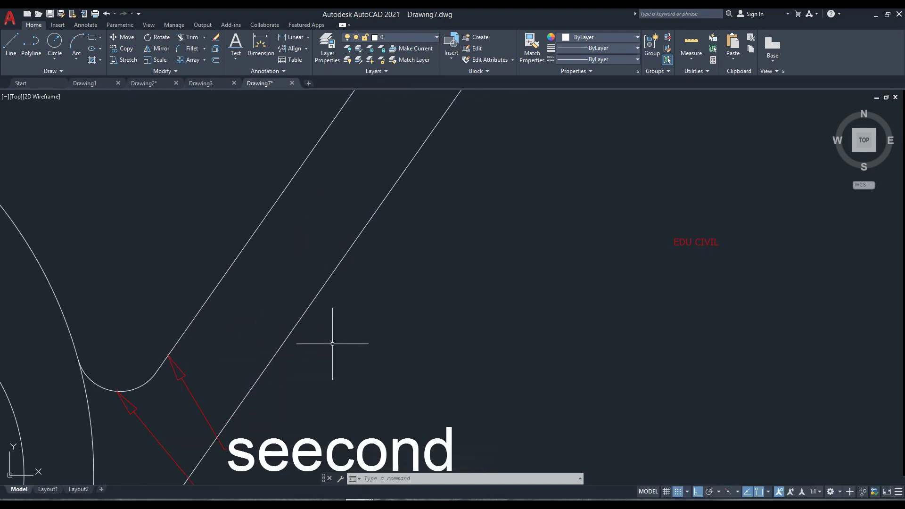
middle_click_drag(330, 344, 376, 226)
scroll(352, 313, "up", 2)
middle_click_drag(352, 313, 396, 207)
scroll(359, 226, "down", 4)
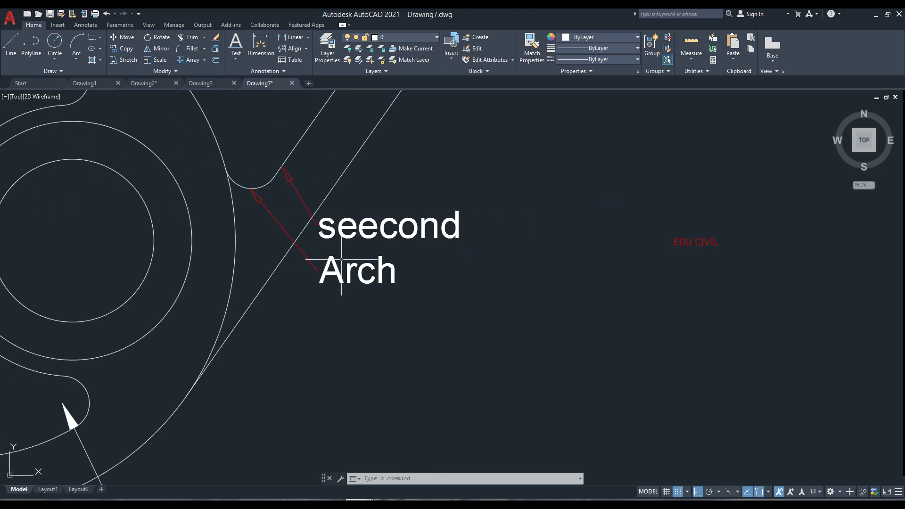
middle_click_drag(325, 236, 340, 209)
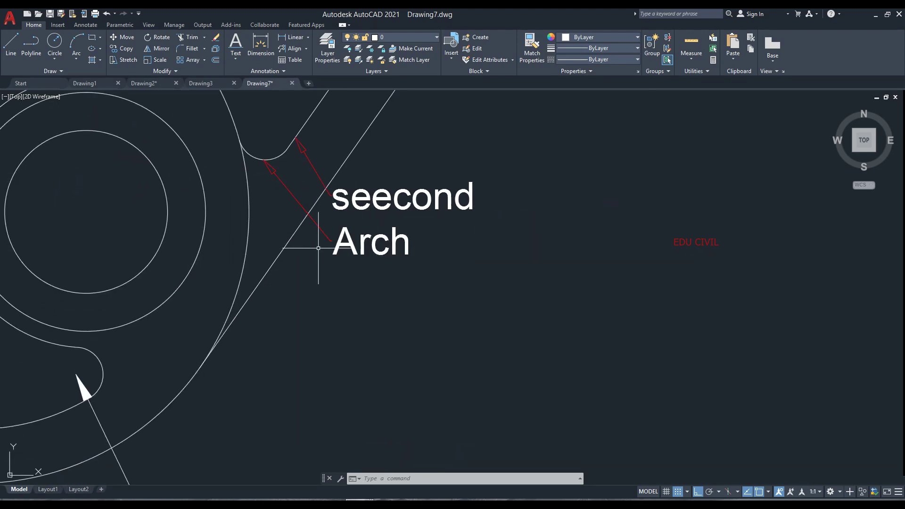
Step: Add a leader to the seecond Arch multileader reaching the curved slot's rounded end
left_click(305, 50)
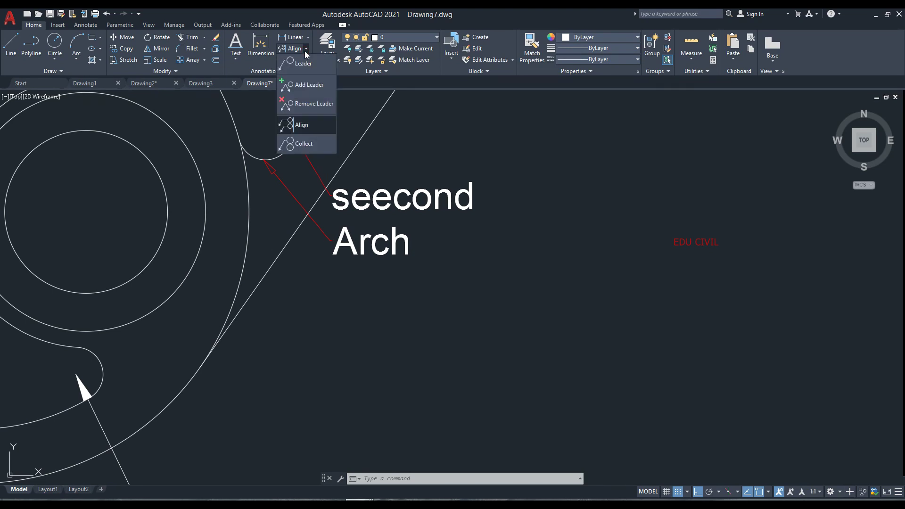
left_click(307, 89)
left_click(291, 193)
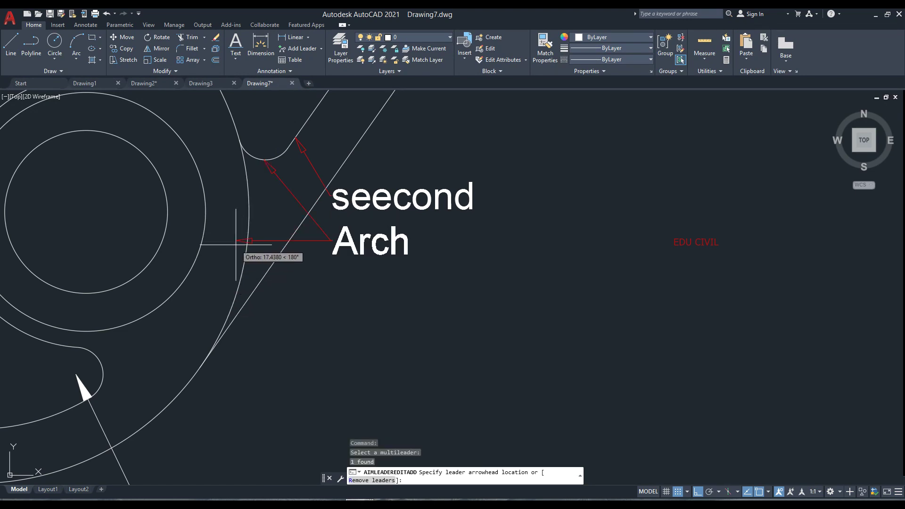
key("F8")
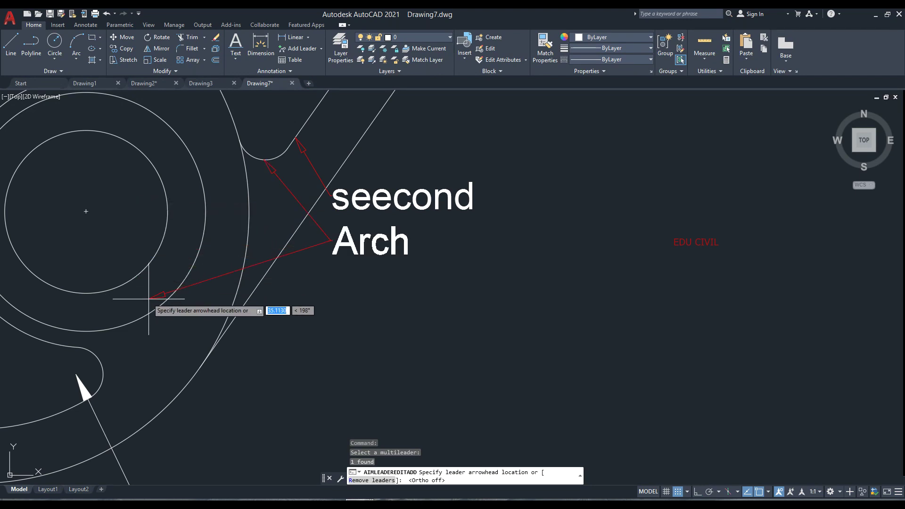
scroll(205, 257, "down", 2)
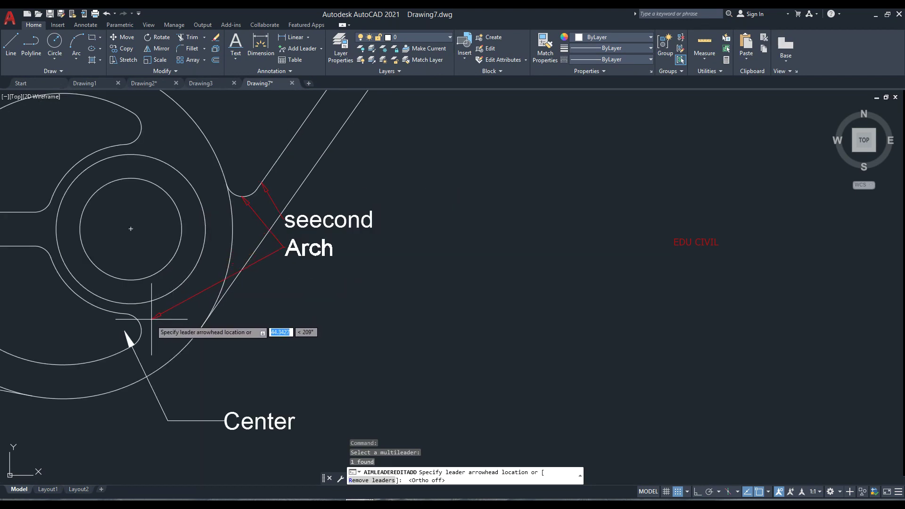
left_click(141, 326)
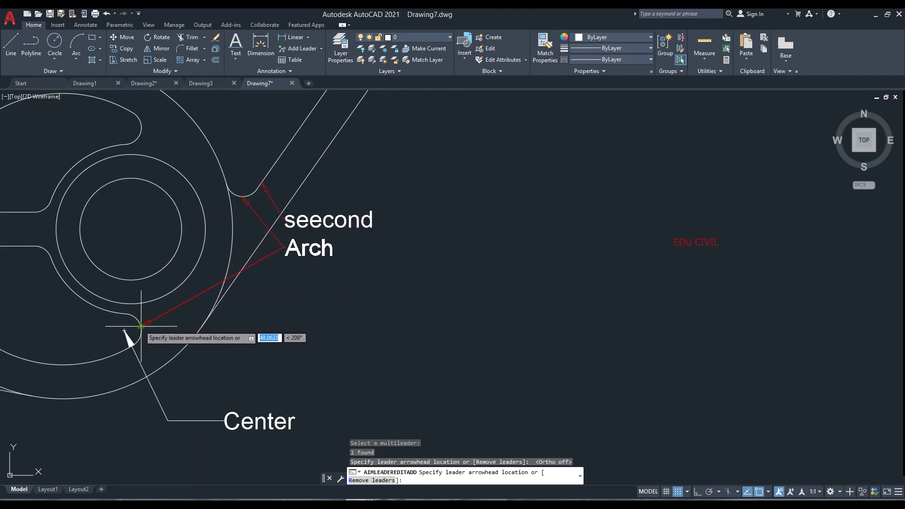
middle_click_drag(281, 309, 277, 327)
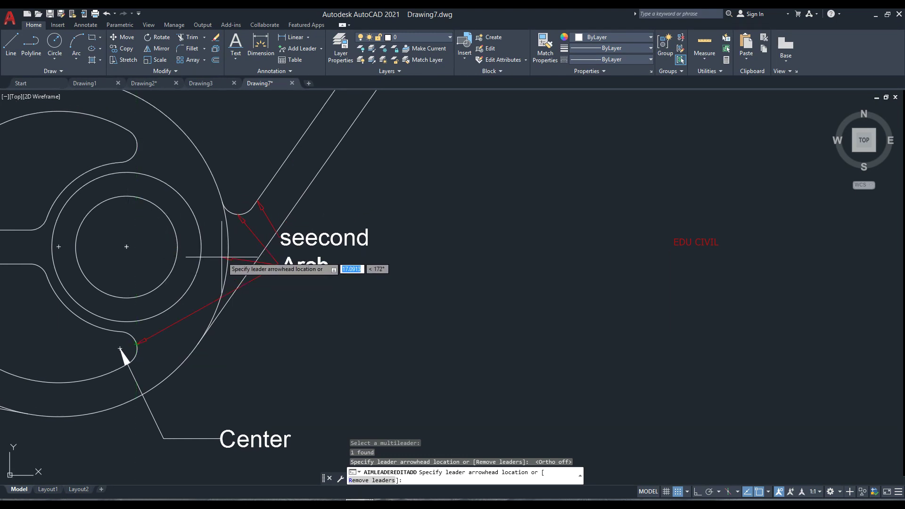
key("Return")
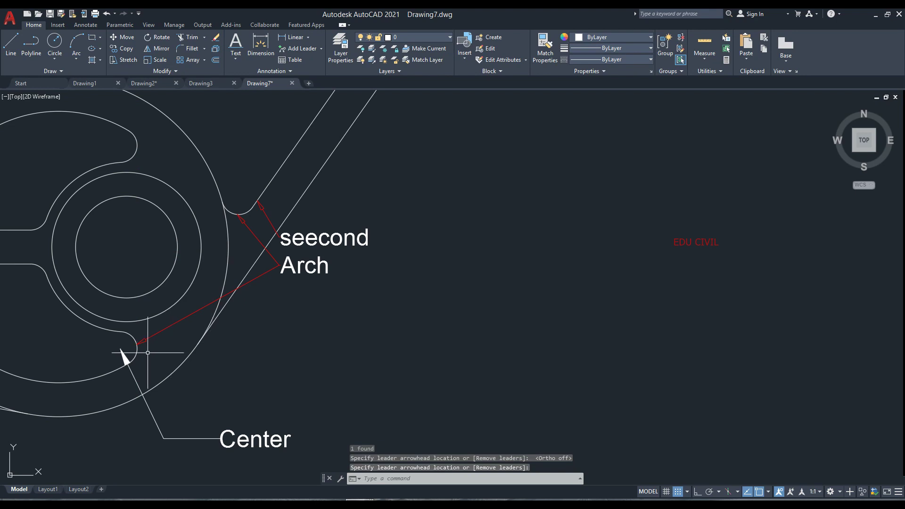
scroll(255, 318, "down", 2)
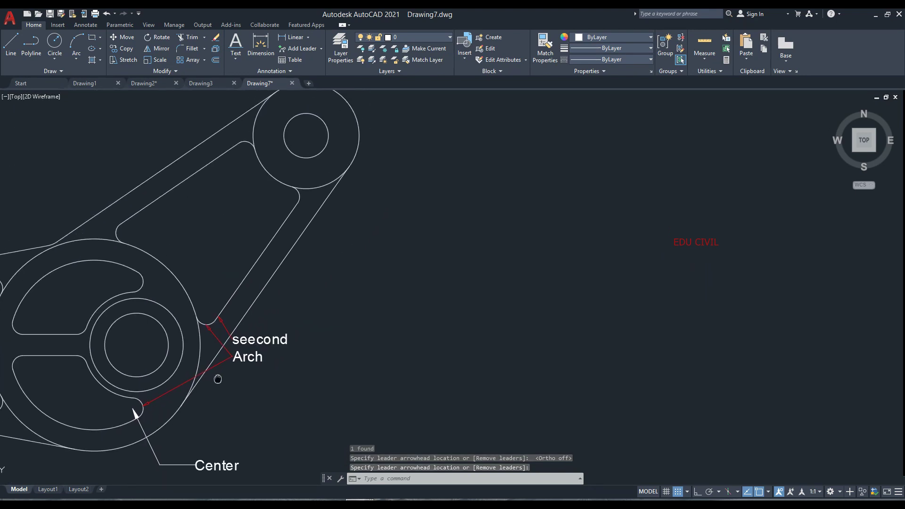
scroll(221, 377, "up", 2)
middle_click_drag(300, 305, 308, 337)
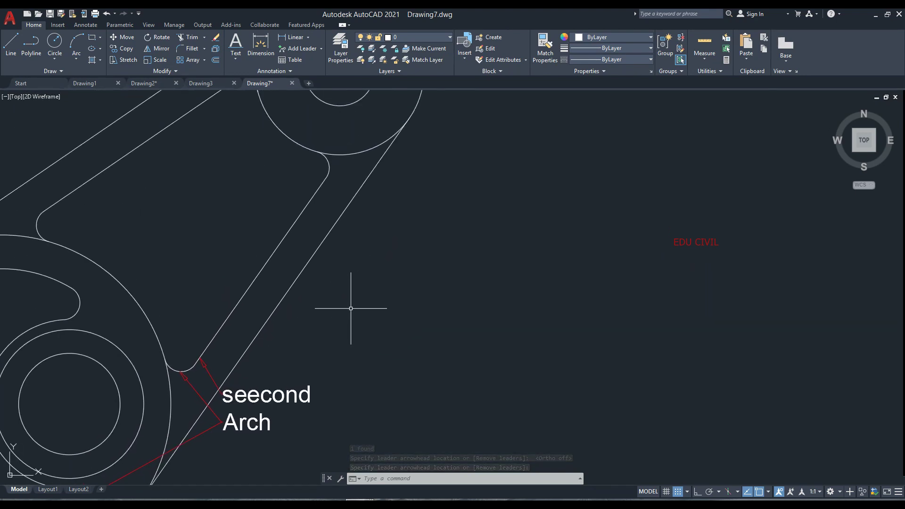
Step: Pick the seecond Arch multileader with MLE, cancel the edit, and view the leader options list
type("ML")
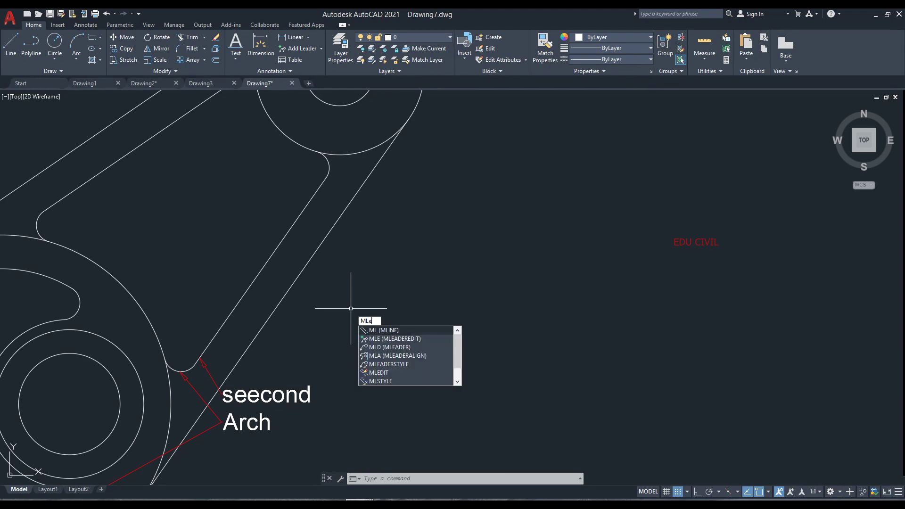
type("E")
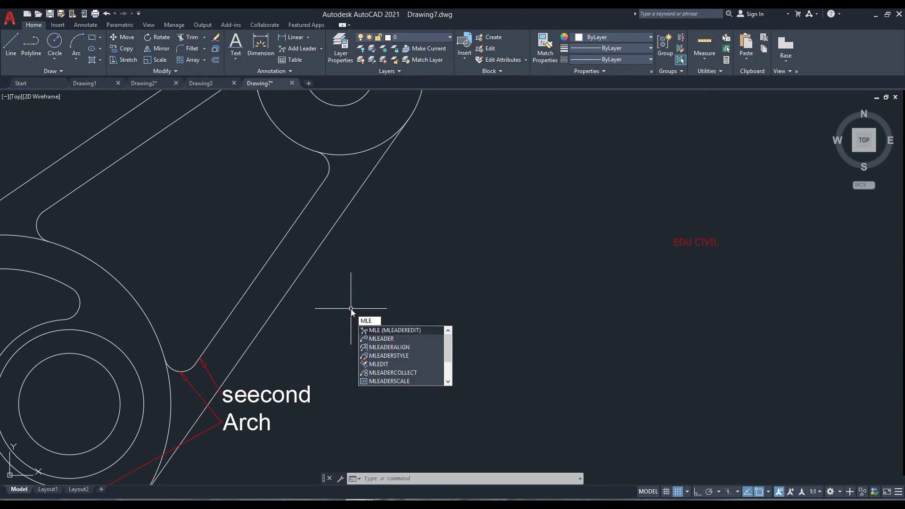
key("Return")
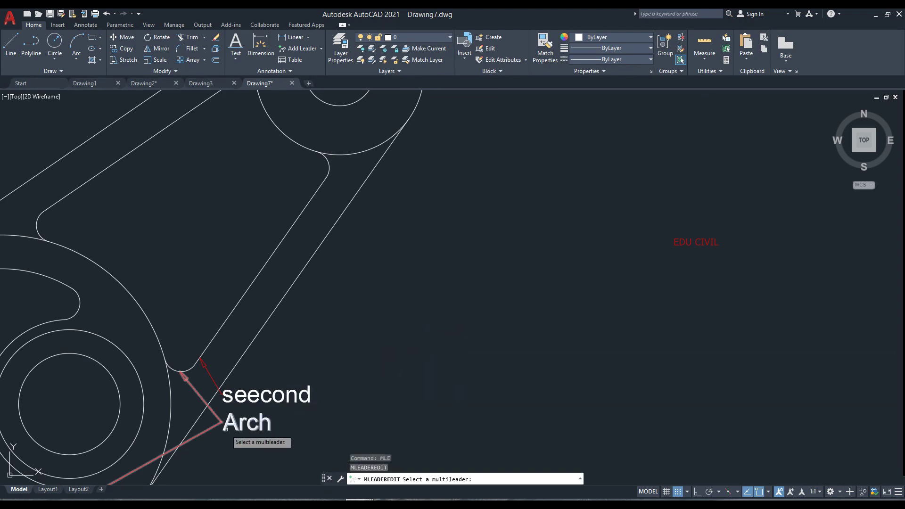
left_click(223, 422)
middle_click_drag(217, 410, 311, 339)
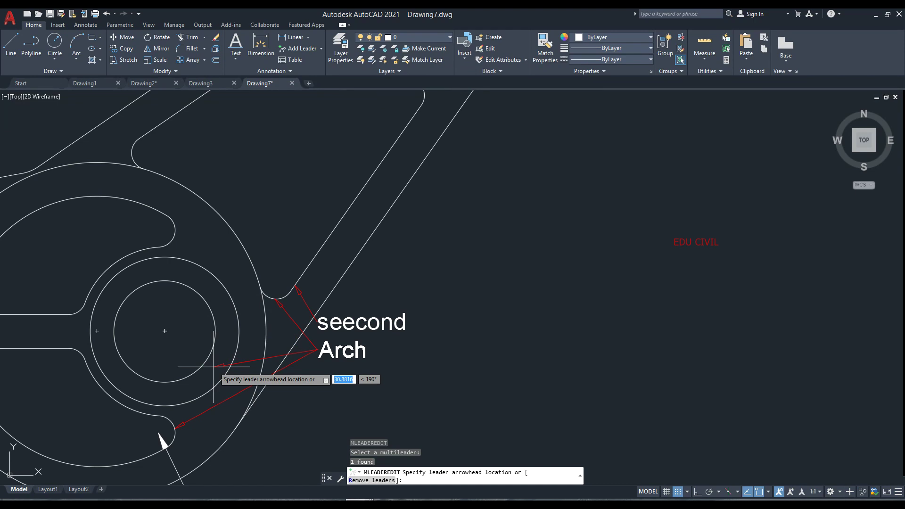
key("Escape")
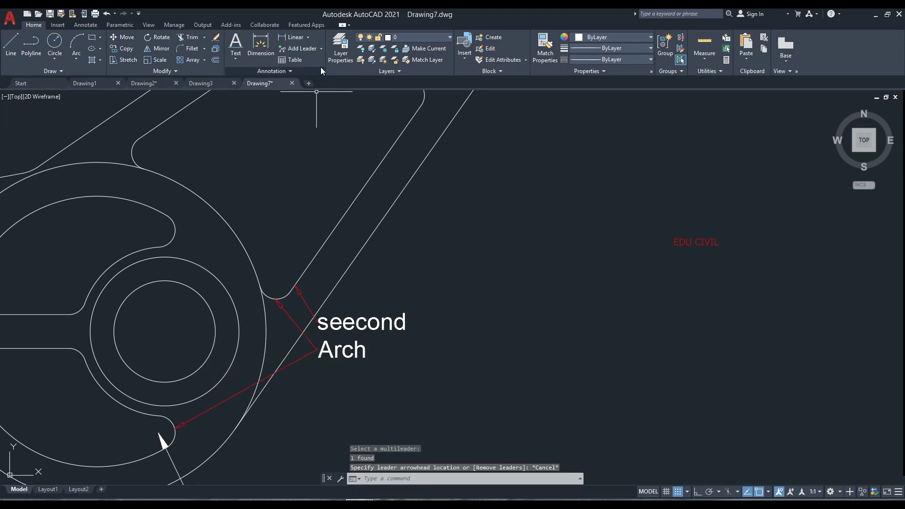
left_click(323, 49)
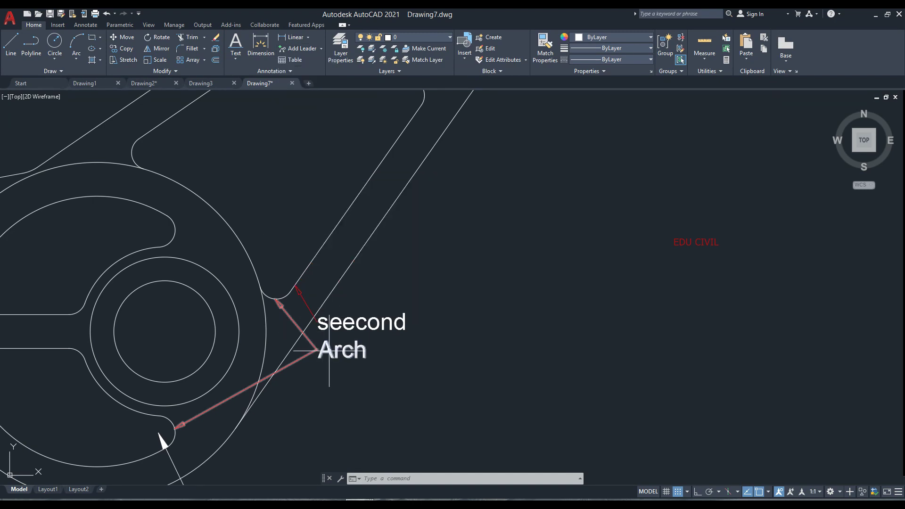
Step: Zoom and pan to frame the whole linkage part with its seecond Arch and Center labels
scroll(301, 320, "down", 2)
middle_click_drag(335, 347, 336, 302)
scroll(336, 303, "up", 2)
scroll(329, 324, "up", 1)
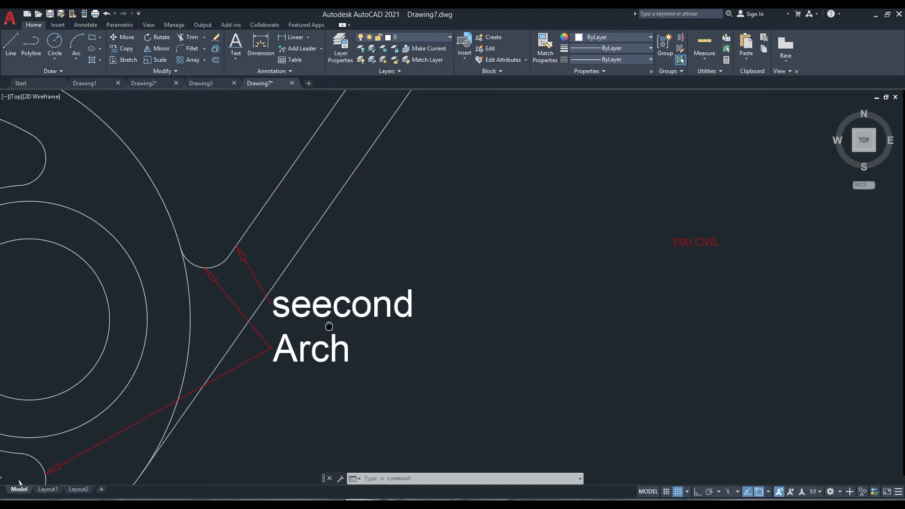
scroll(329, 323, "down", 1)
scroll(289, 334, "down", 1)
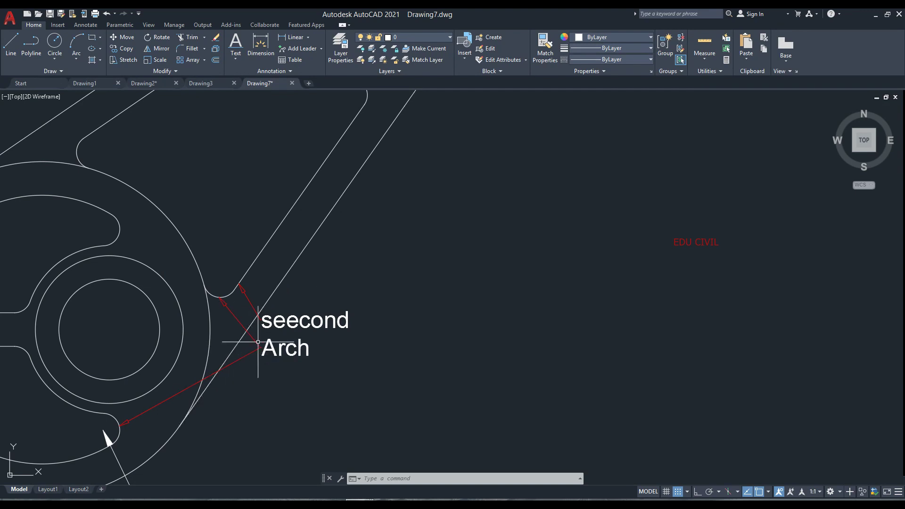
scroll(311, 311, "down", 2)
mouse_move(314, 313)
middle_mouse_down()
mouse_move(338, 314)
mouse_move(290, 324)
middle_mouse_up()
scroll(304, 384, "down", 1)
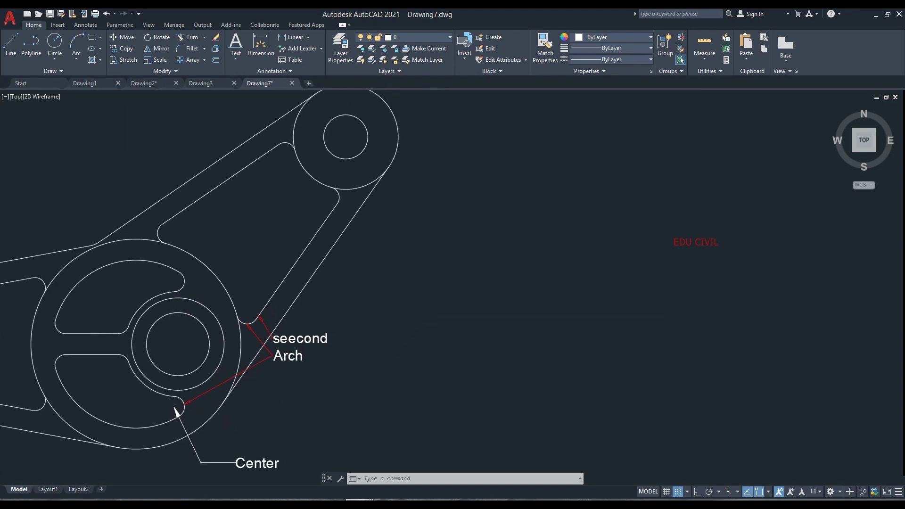
scroll(302, 387, "down", 4)
scroll(309, 357, "up", 5)
scroll(310, 358, "down", 2)
middle_click_drag(314, 351, 357, 319)
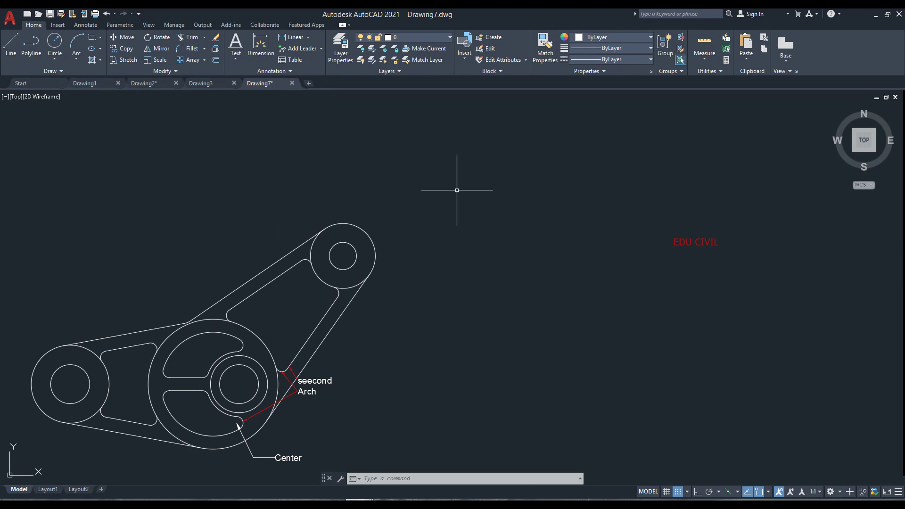
Step: Open Insert Table, move the dialog aside, and keep Standard as the table style
left_click(295, 60)
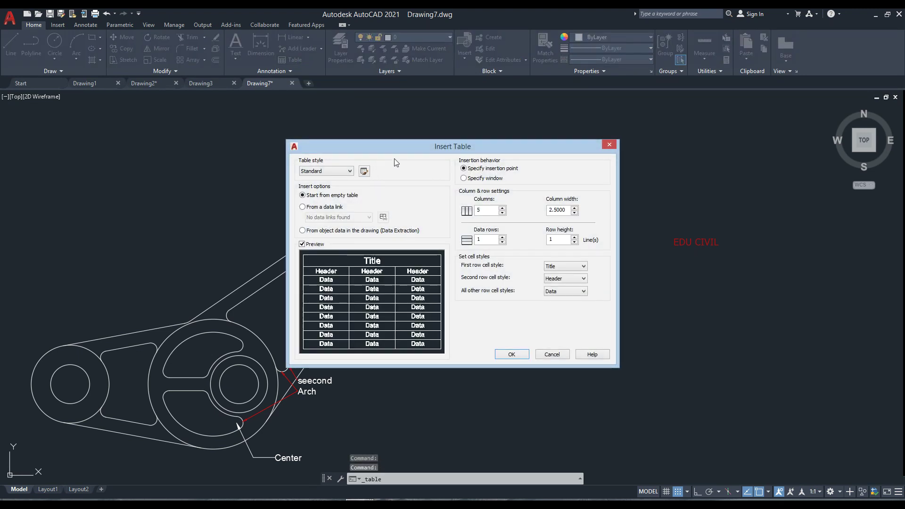
left_click_drag(411, 151, 387, 116)
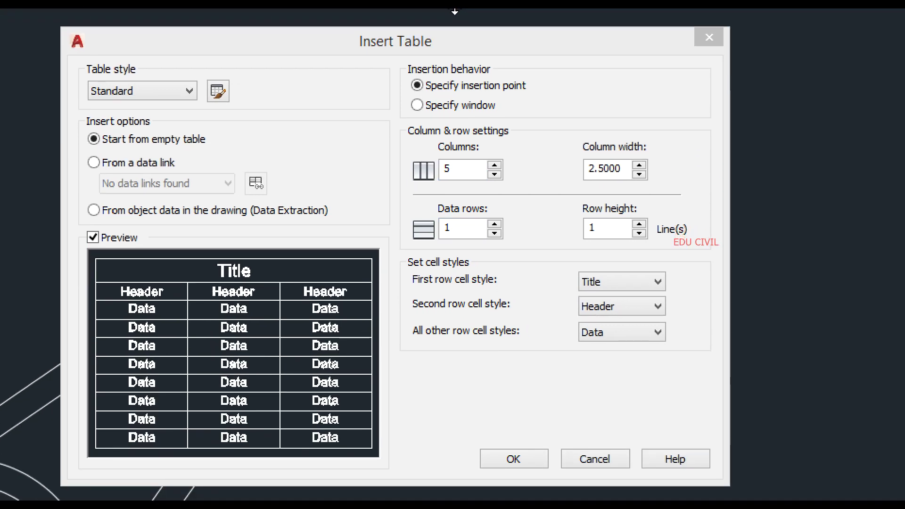
left_click(182, 92)
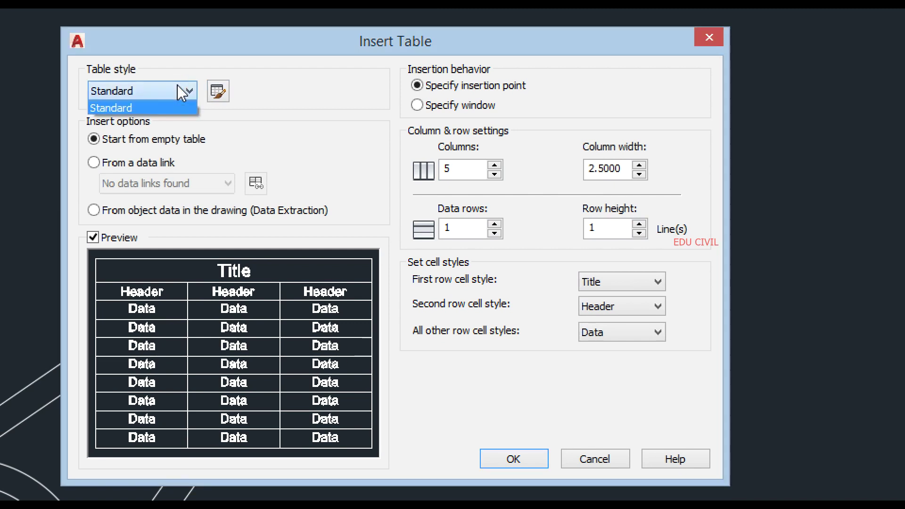
left_click(239, 90)
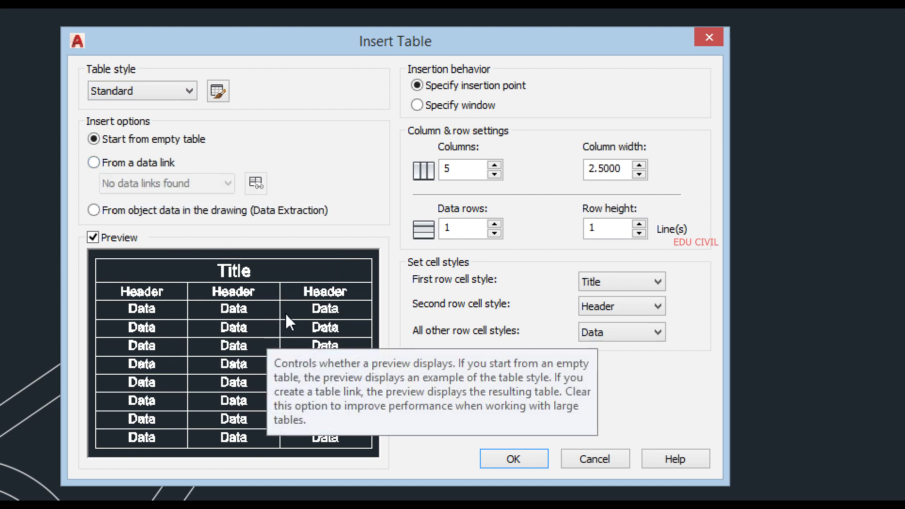
Step: Set 3 columns of width 10, 5 data rows of height 5, and a Title first row
left_click(494, 175)
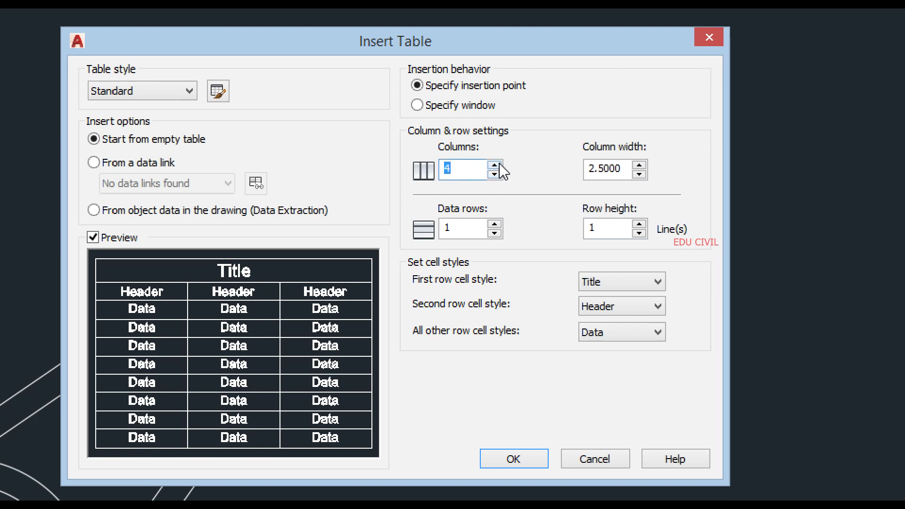
left_click(494, 174)
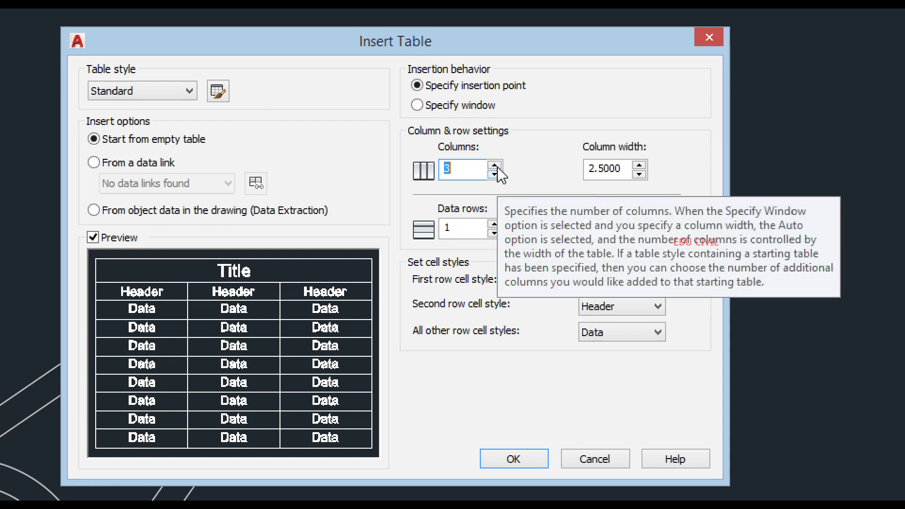
left_click(495, 165)
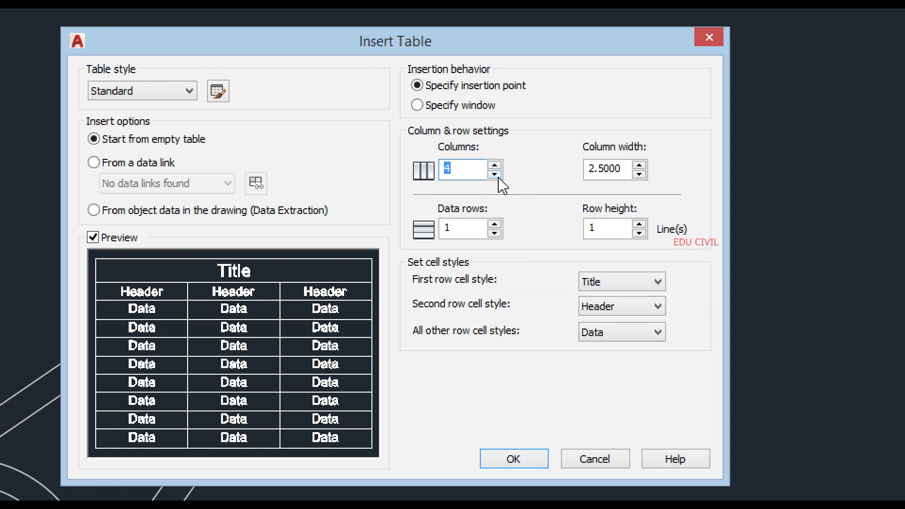
left_click(494, 175)
key("Tab")
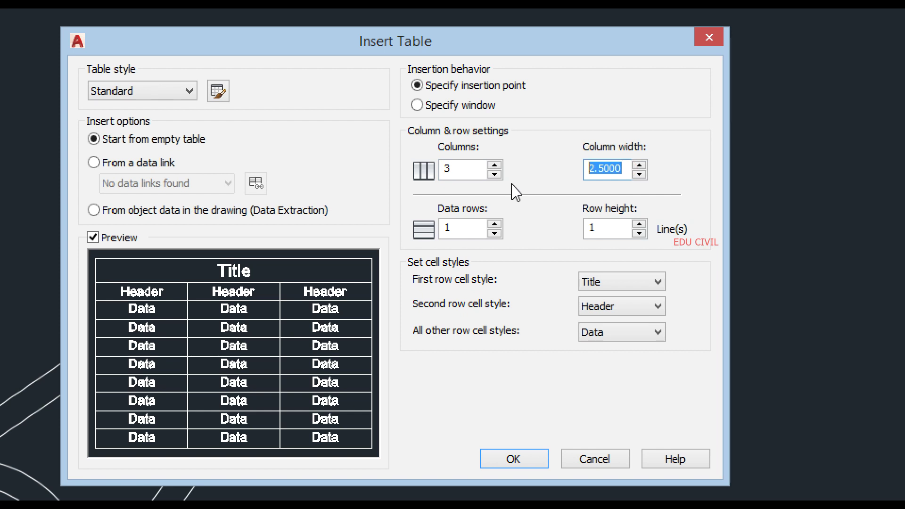
type("10")
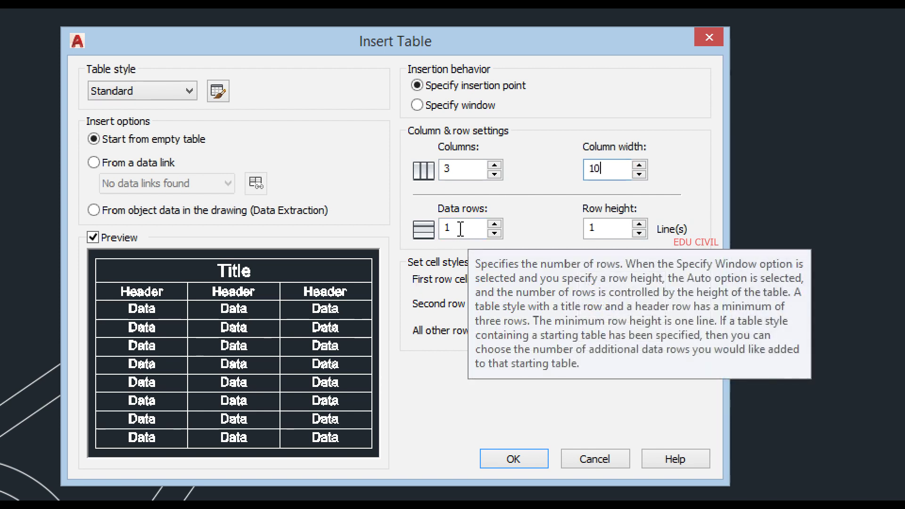
key("Tab")
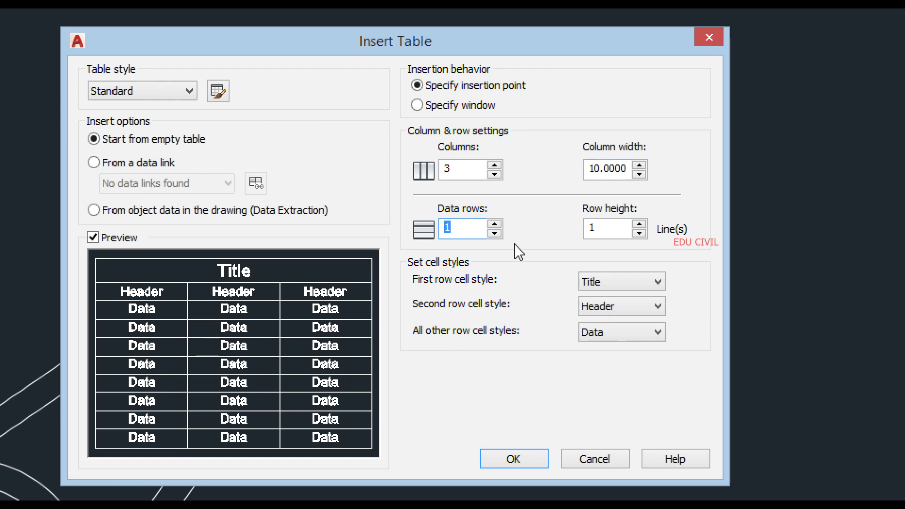
type("5")
double_click(597, 223)
type("5")
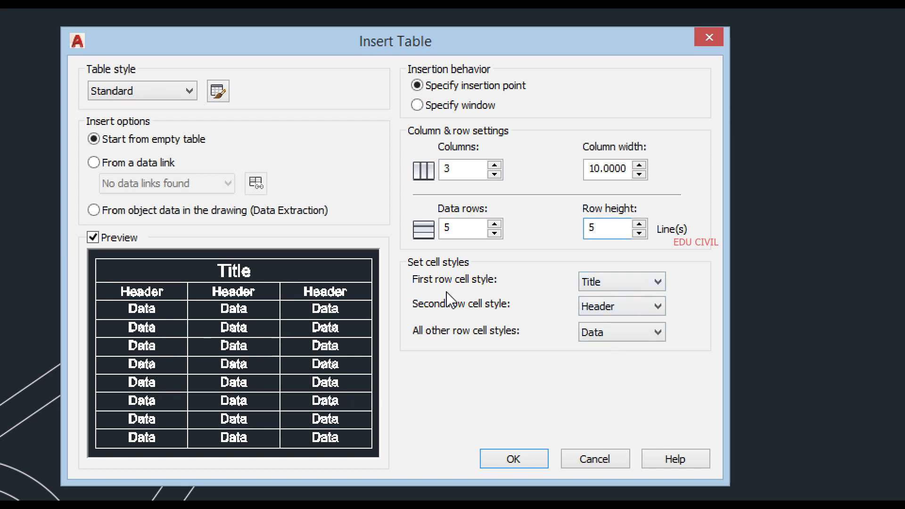
left_click(591, 283)
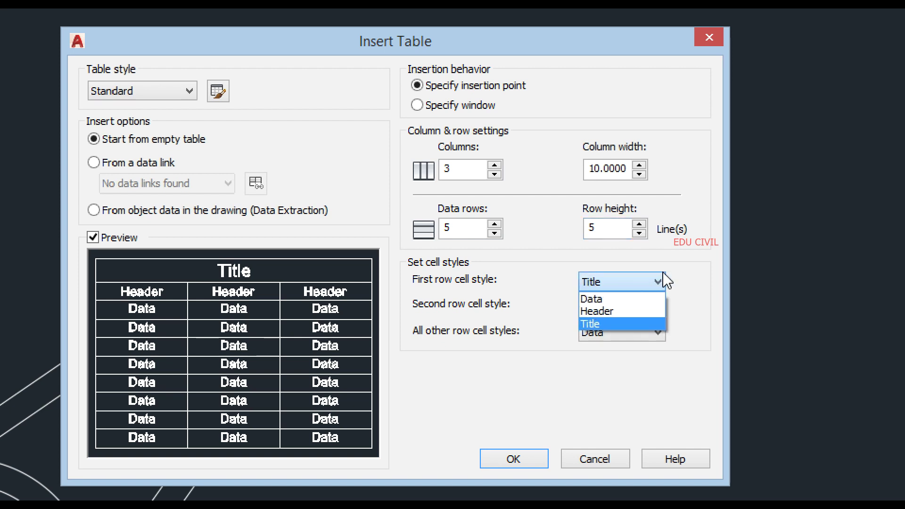
left_click(706, 288)
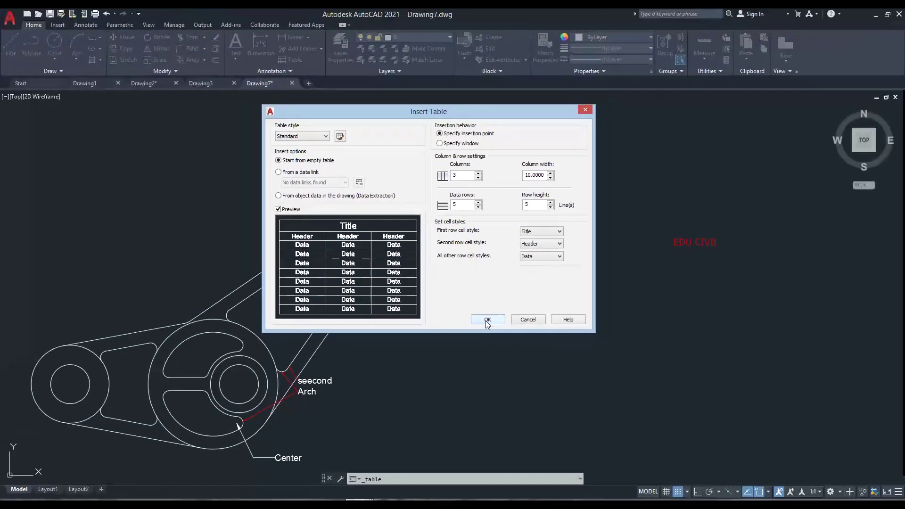
Step: Place the empty 3-column table in the drawing and pan over it
left_click(511, 461)
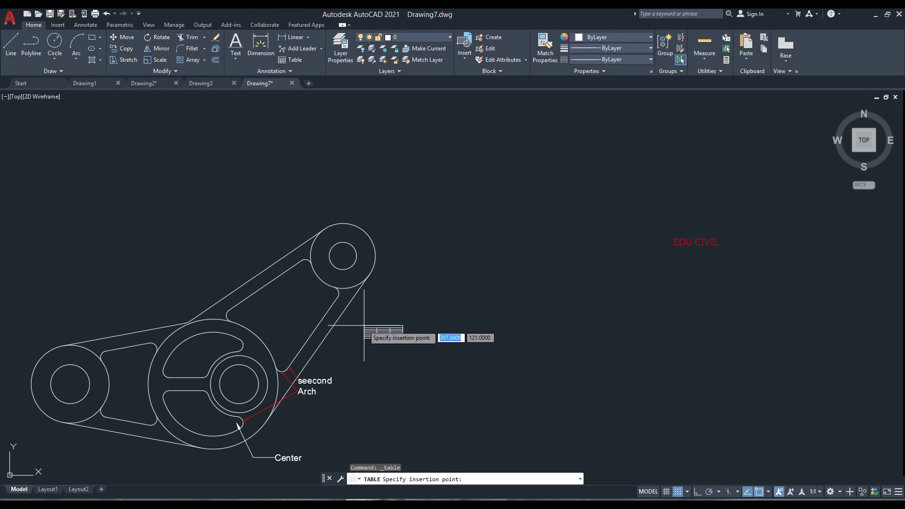
left_click(440, 238)
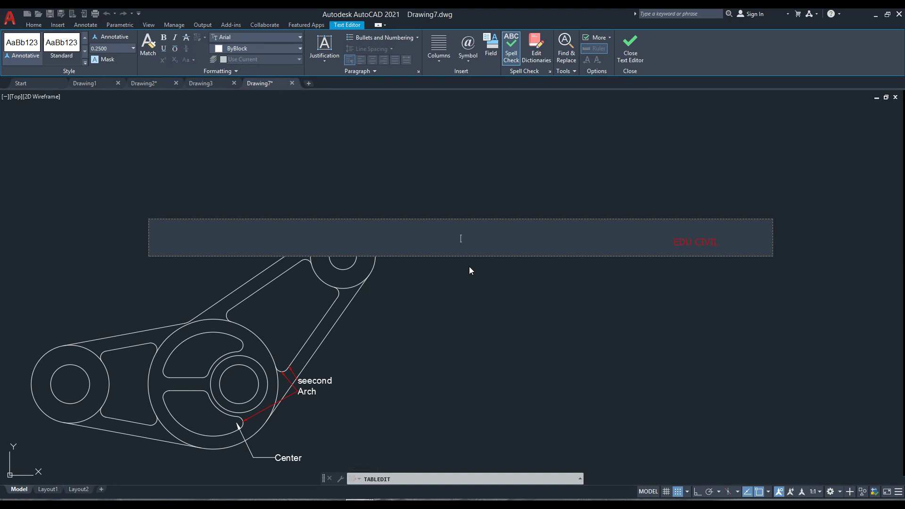
left_click(475, 277)
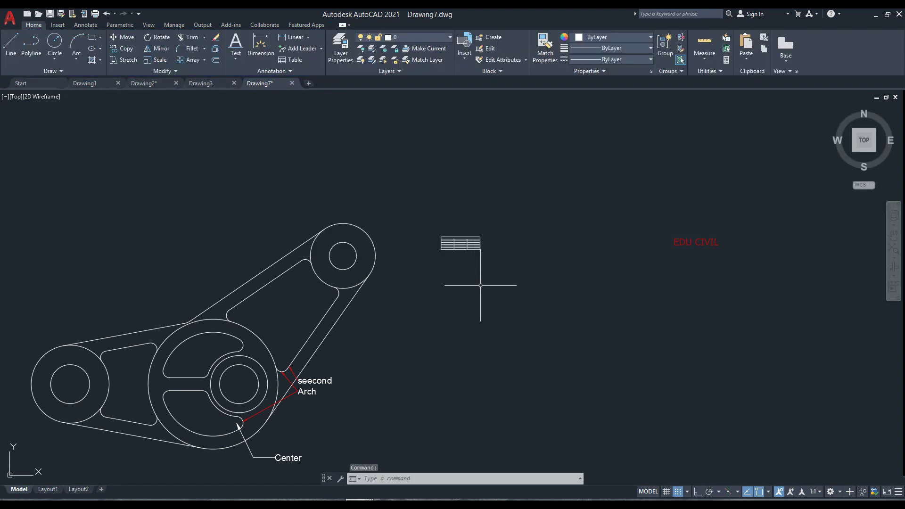
scroll(466, 264, "up", 2)
scroll(463, 251, "up", 6)
scroll(463, 250, "up", 4)
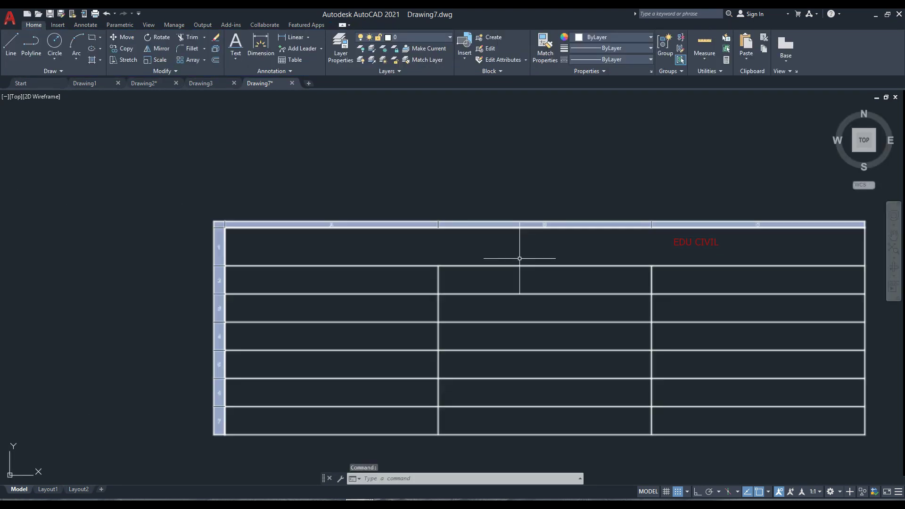
scroll(489, 285, "down", 2)
middle_click_drag(527, 300, 511, 281)
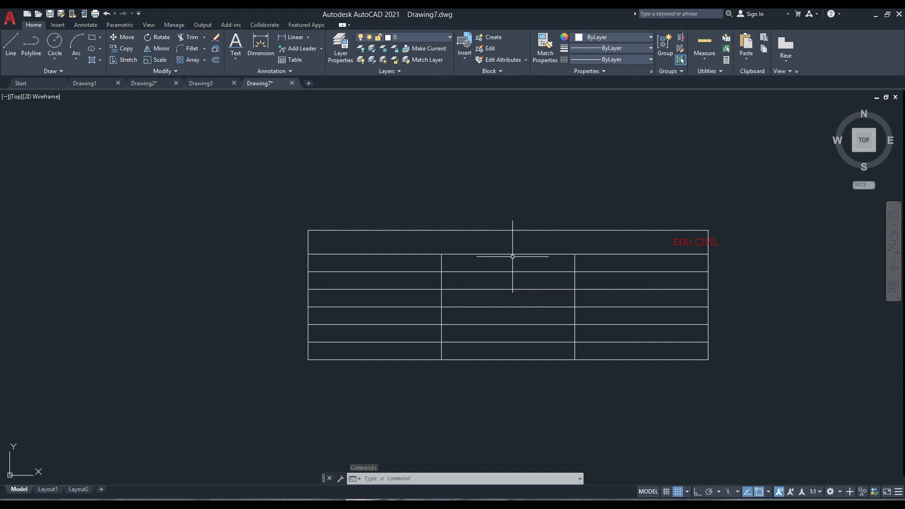
Step: Select the table's title row and enter the heading 'Parts'
left_click(513, 255)
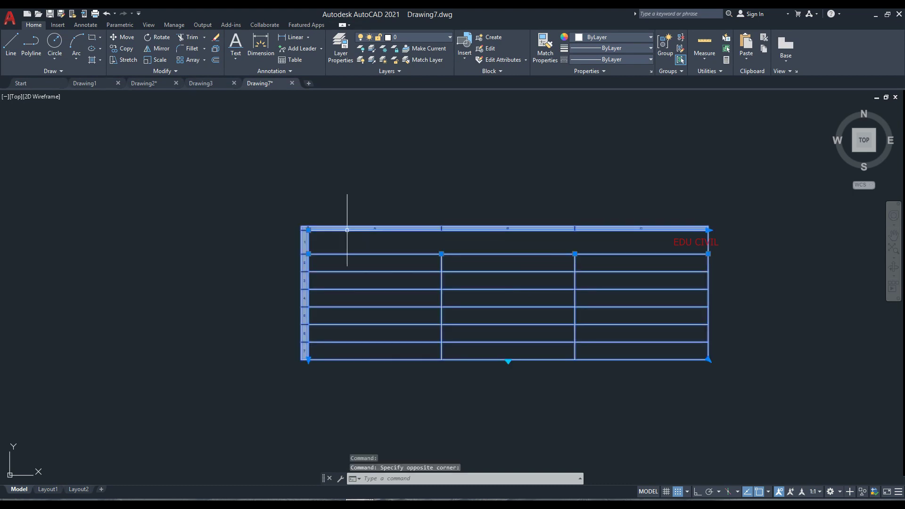
scroll(330, 231, "up", 6)
scroll(326, 235, "down", 6)
scroll(313, 242, "up", 6)
middle_click_drag(313, 259, 283, 251)
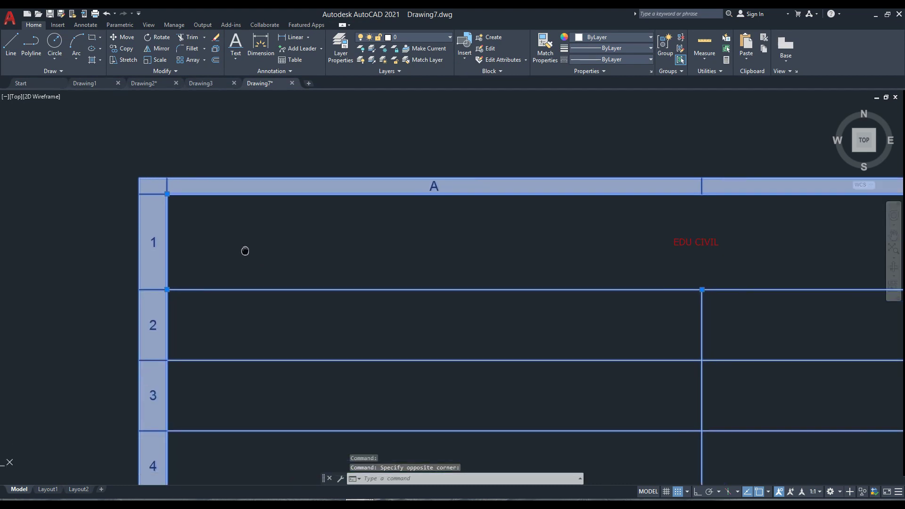
scroll(242, 250, "down", 4)
left_click(377, 214)
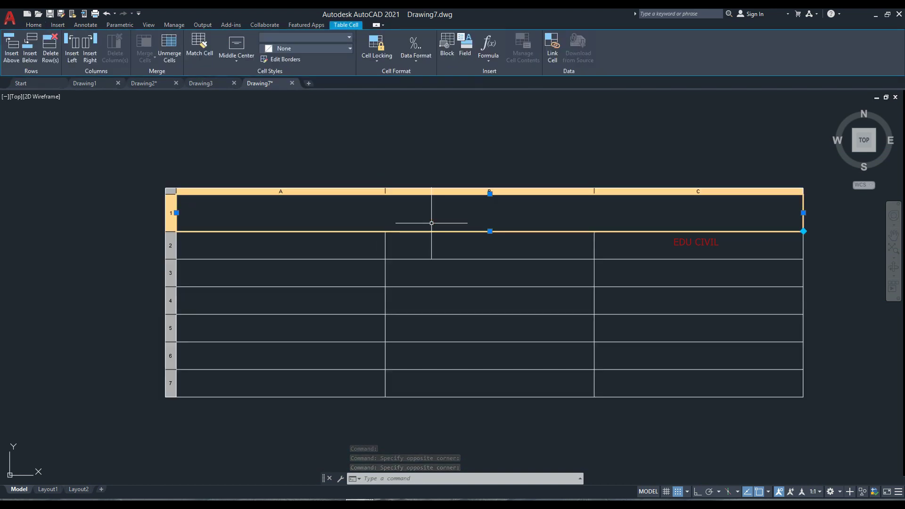
type("PA")
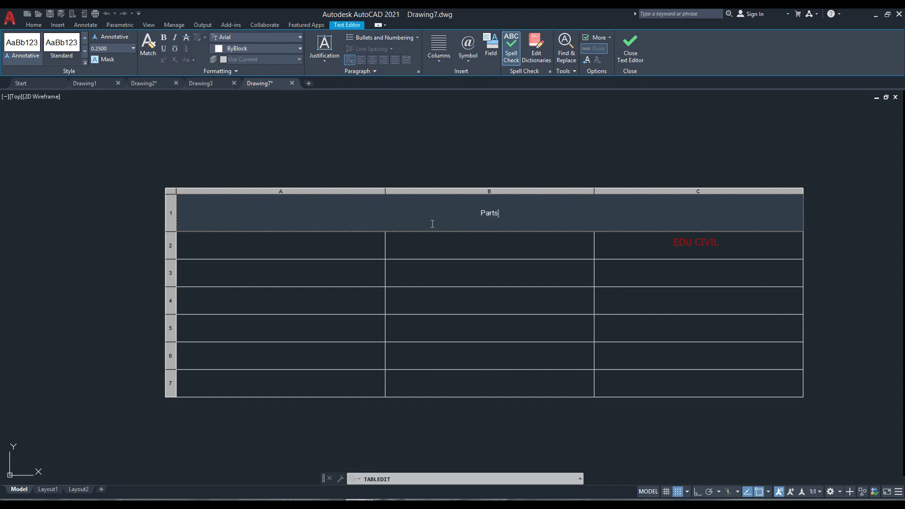
left_click(477, 177)
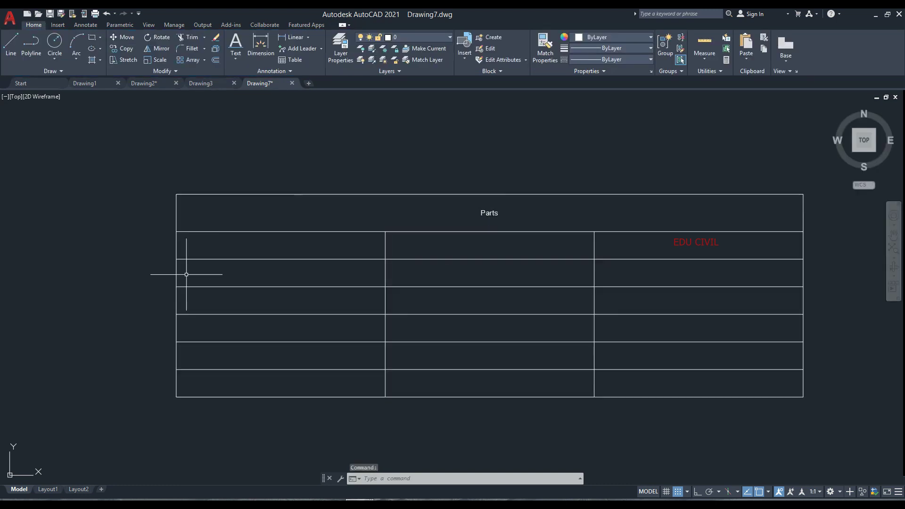
Step: Apply the Standard text style to the Parts title and type height 5
double_click(484, 214)
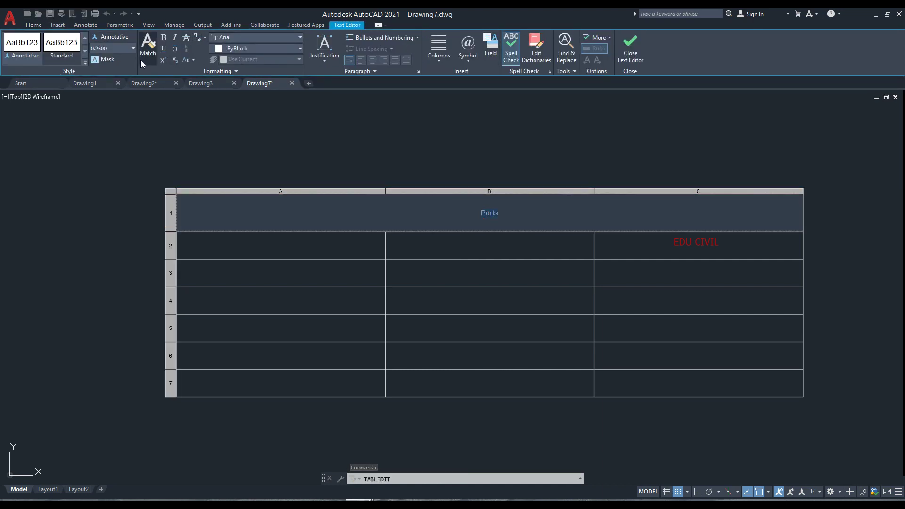
left_click(55, 56)
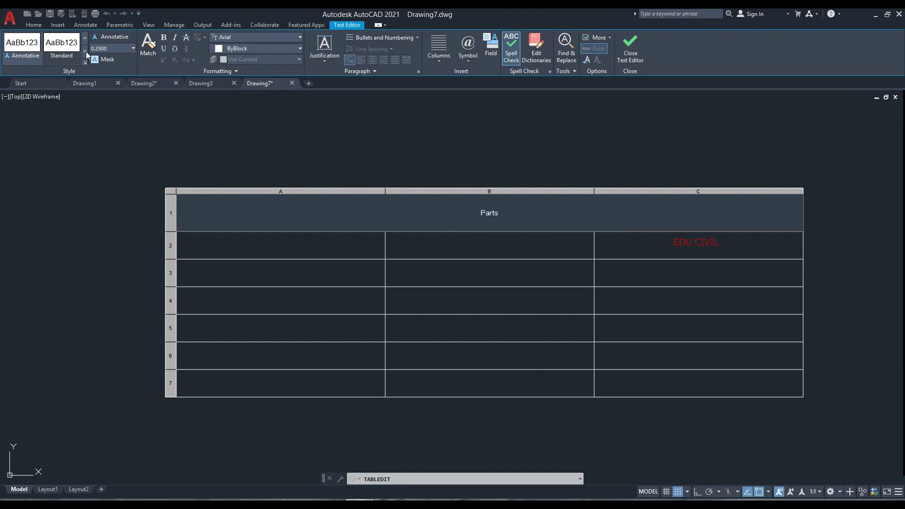
left_click(25, 48)
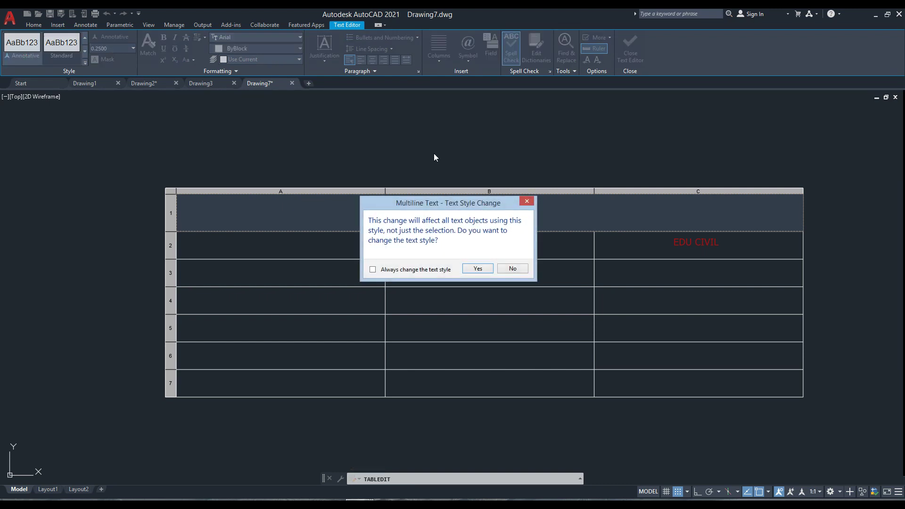
left_click(526, 202)
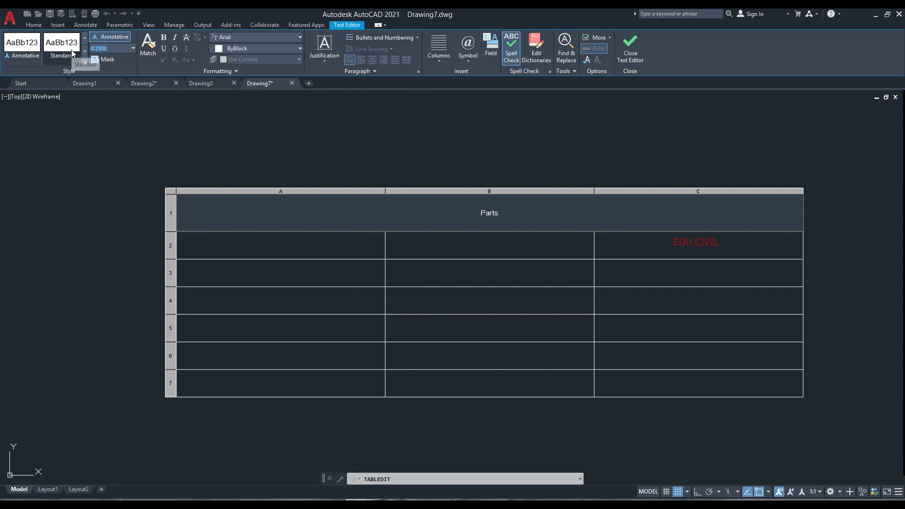
type("5")
key("Return")
left_click(130, 105)
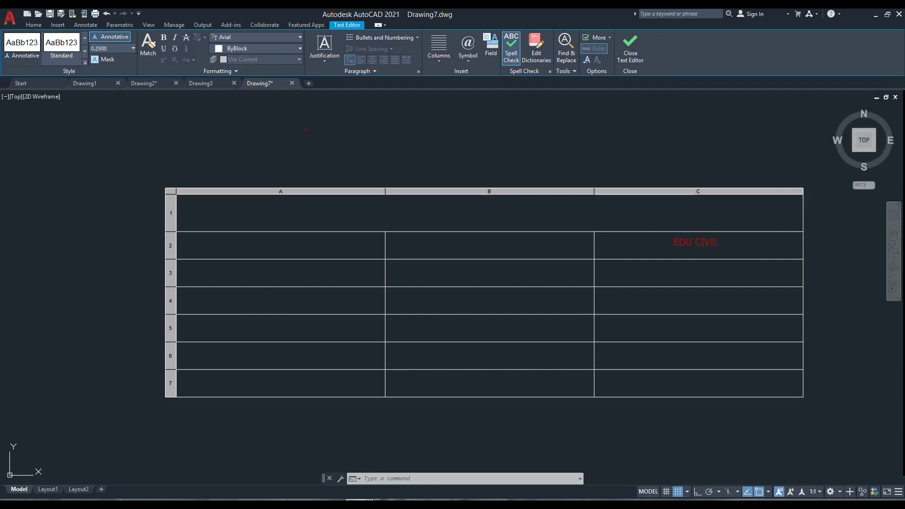
Step: Reselect the Parts title text and pick 5 from the text height list
left_click(485, 212)
double_click(495, 212)
left_click_drag(497, 213, 419, 217)
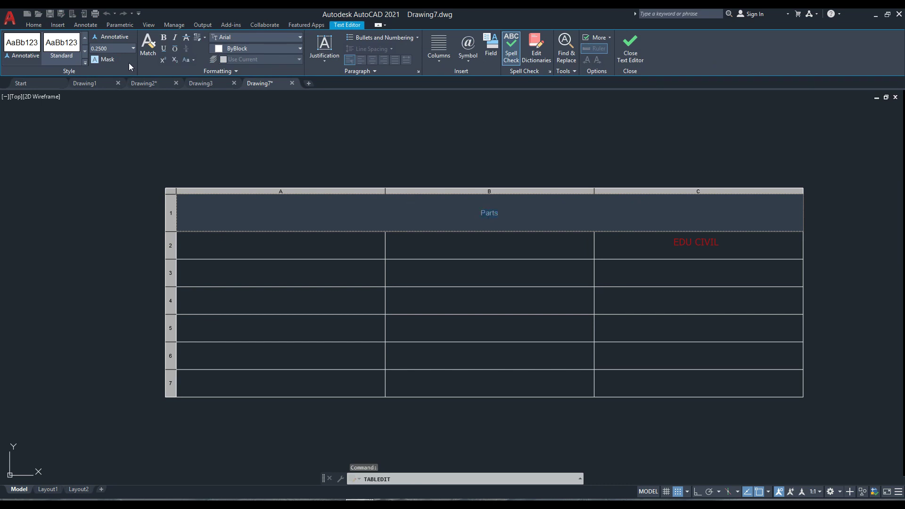
left_click(132, 49)
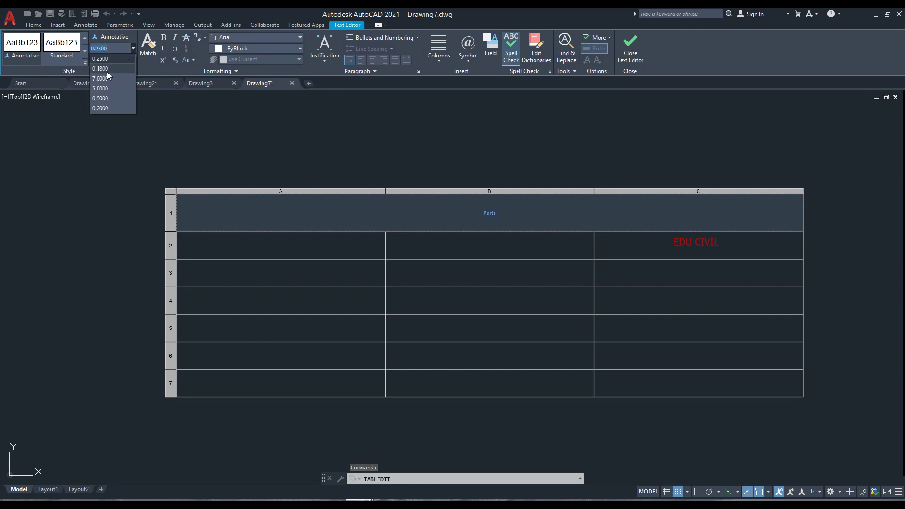
left_click(104, 88)
left_click(367, 129)
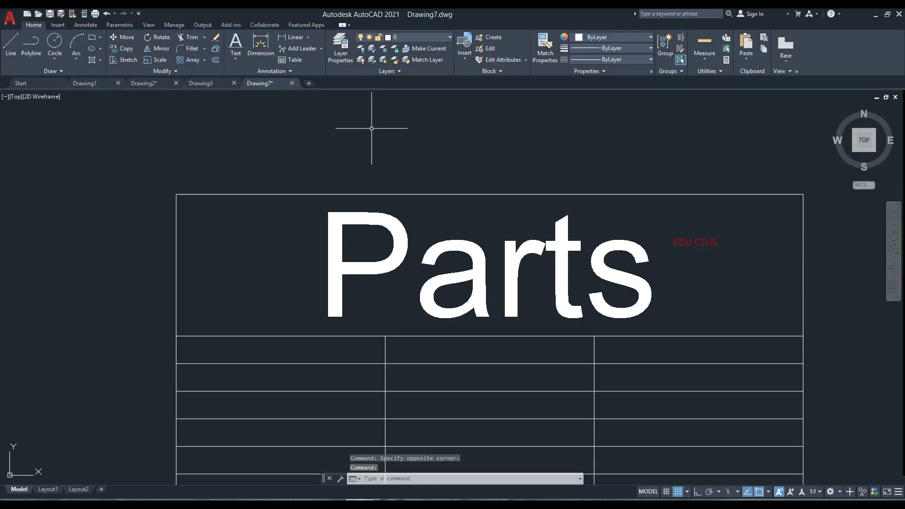
Step: Window-select the entire Parts table and delete it
scroll(405, 206, "down", 5)
scroll(372, 217, "up", 4)
left_click(364, 198)
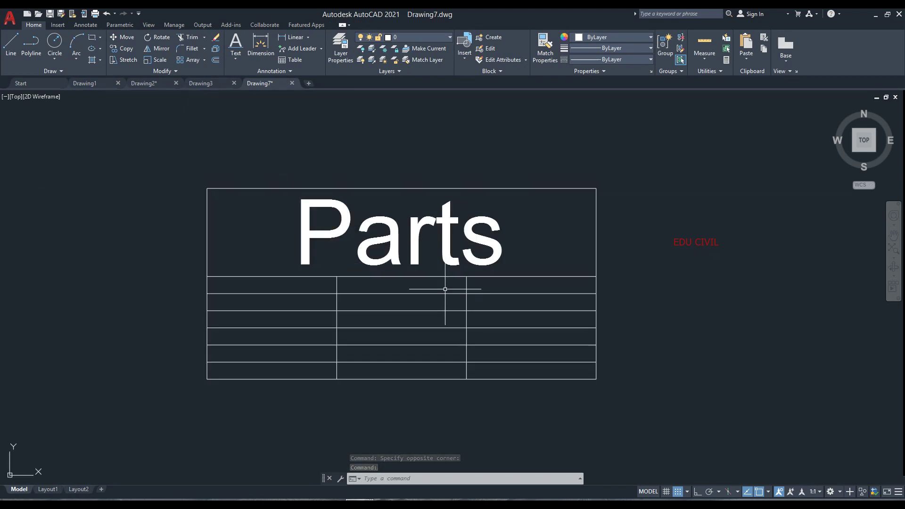
left_click(161, 167)
left_click(177, 163)
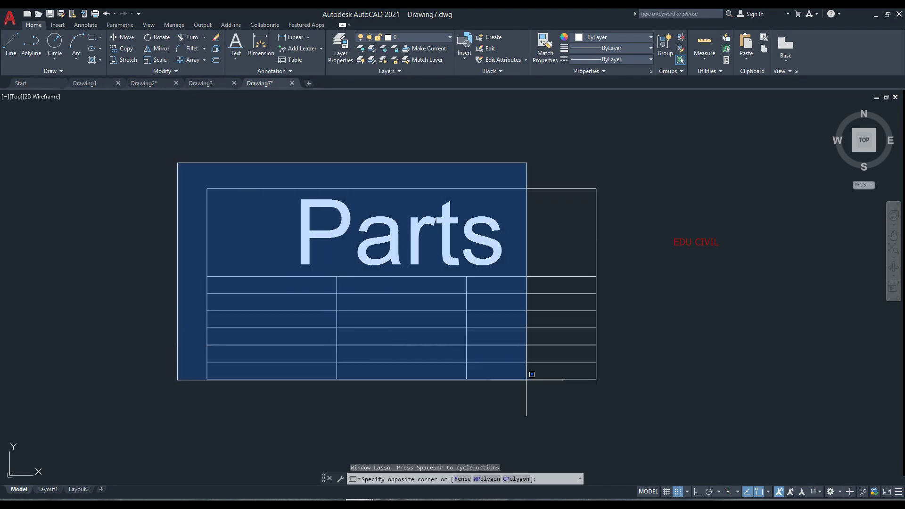
left_click(630, 404)
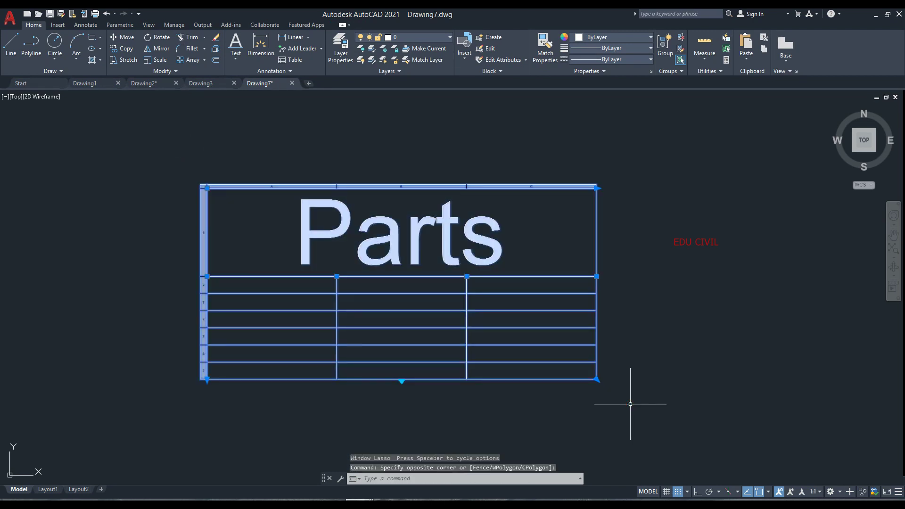
key("Delete")
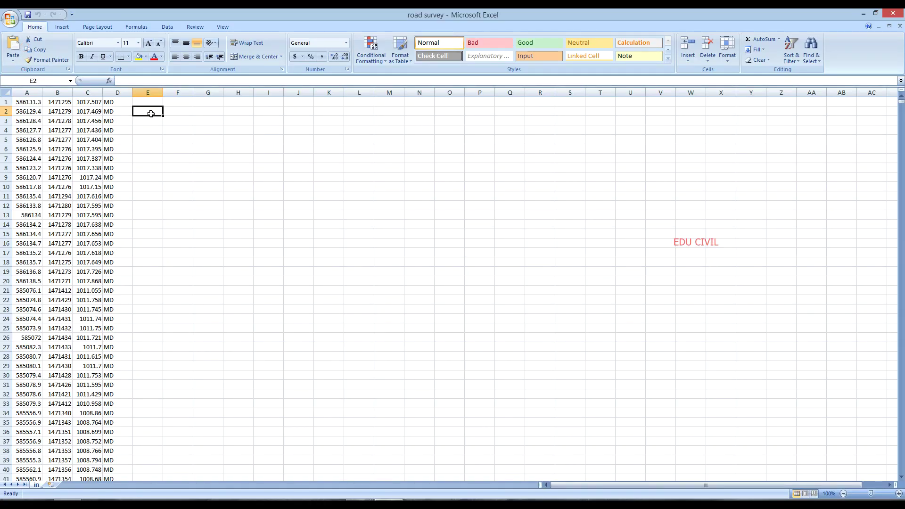
Step: Copy the Excel survey range A1:D9 and switch to the AutoCAD Drawing2 window
left_click_drag(28, 103, 107, 174)
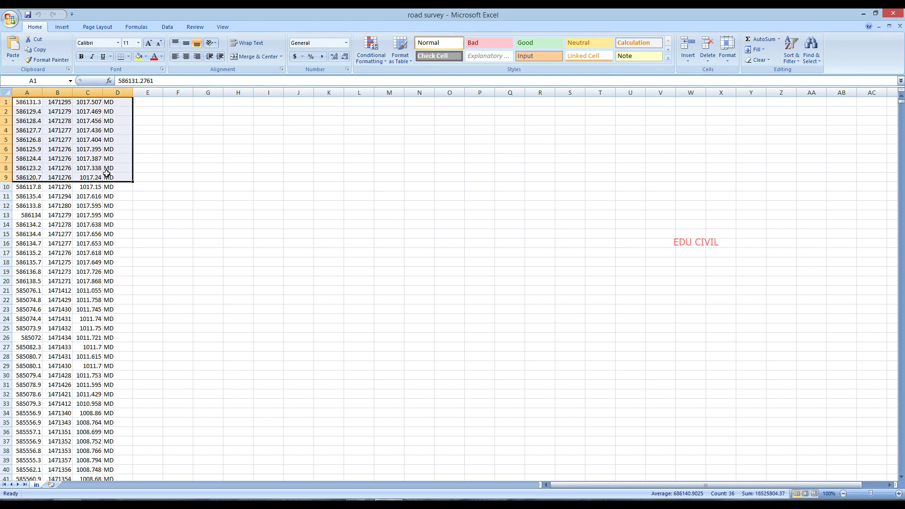
key("ctrl+c")
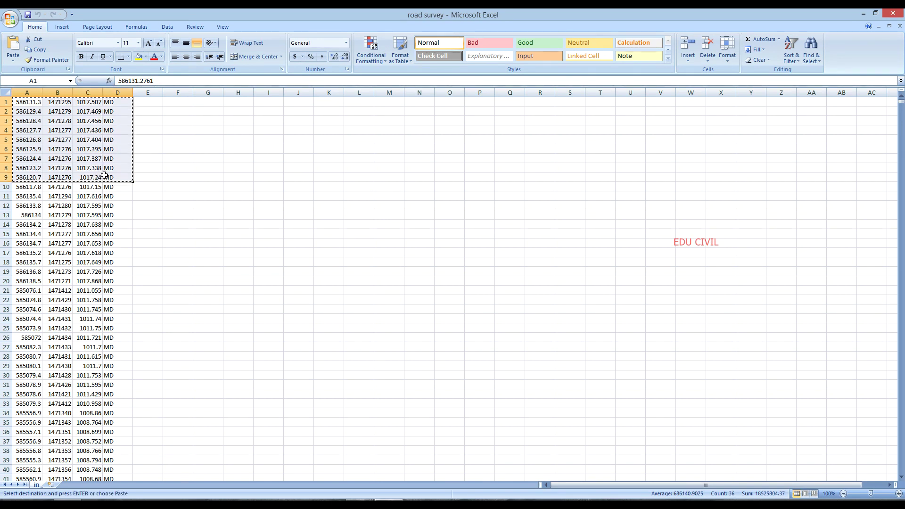
key("alt+Tab")
key("Tab")
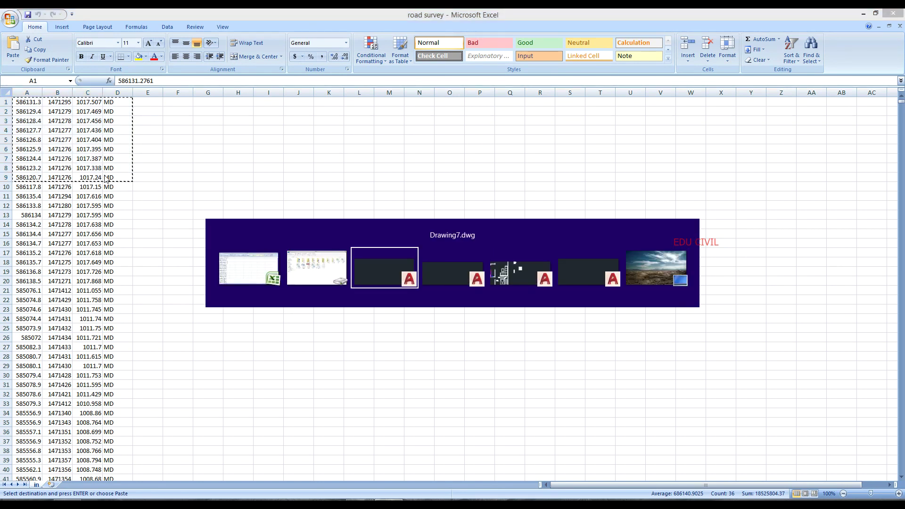
key("Tab")
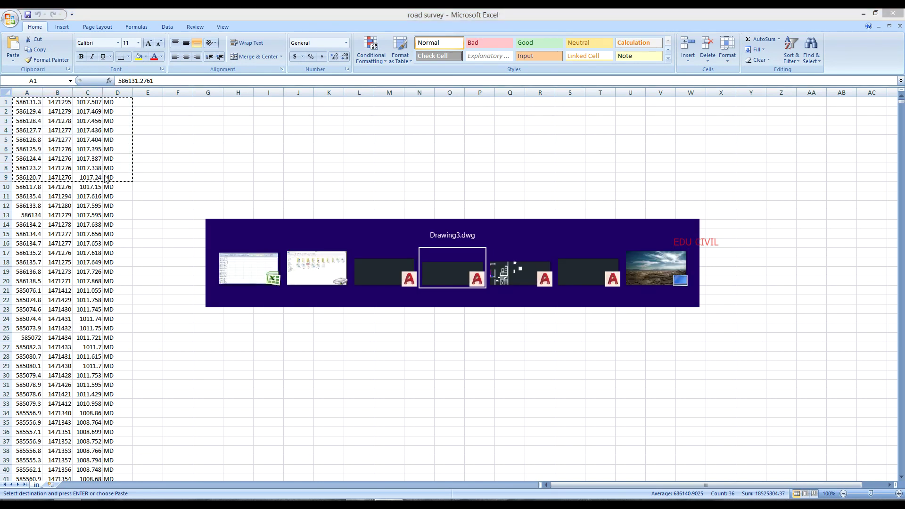
key("Tab")
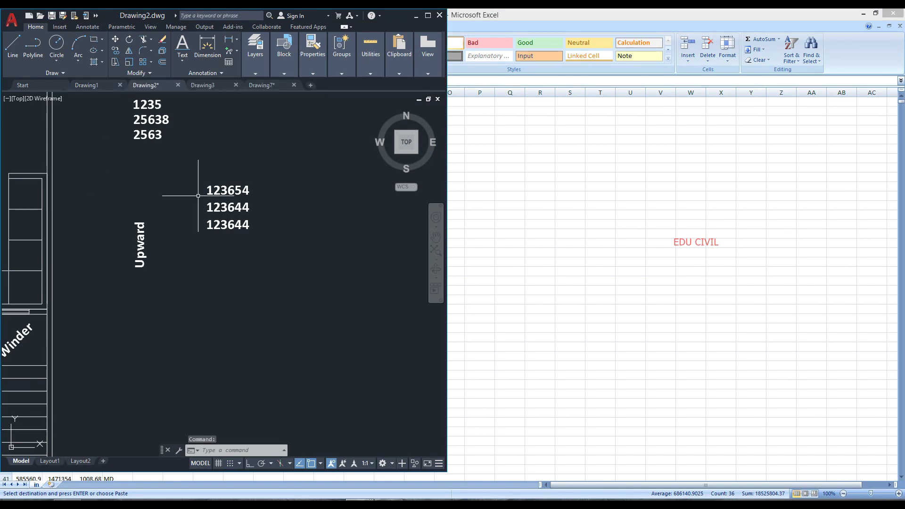
Step: Maximize AutoCAD and paste the survey data as an OLE table in empty space
left_click(428, 16)
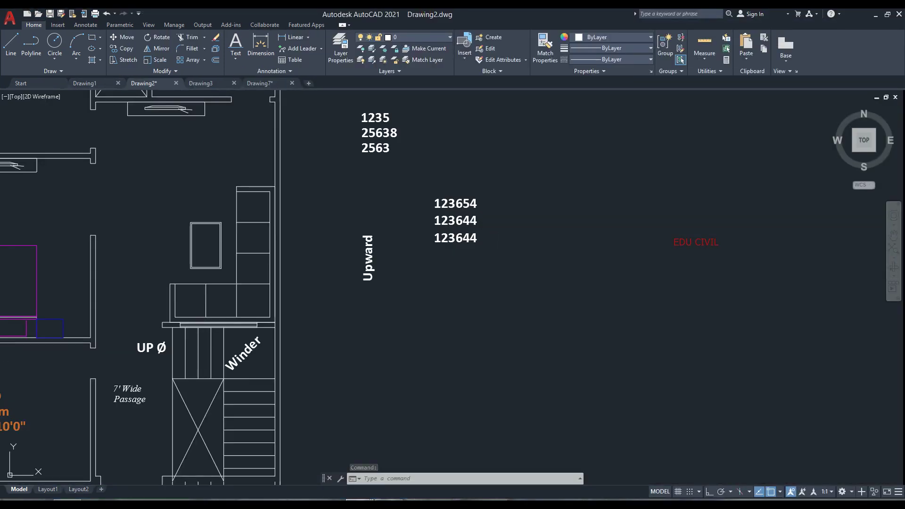
key("ctrl+v")
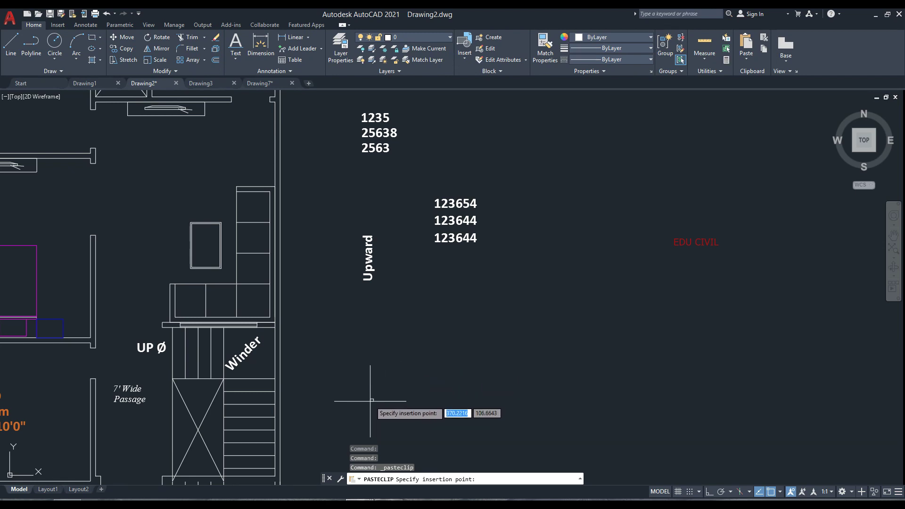
scroll(366, 384, "down", 2)
scroll(370, 358, "down", 2)
scroll(359, 360, "up", 4)
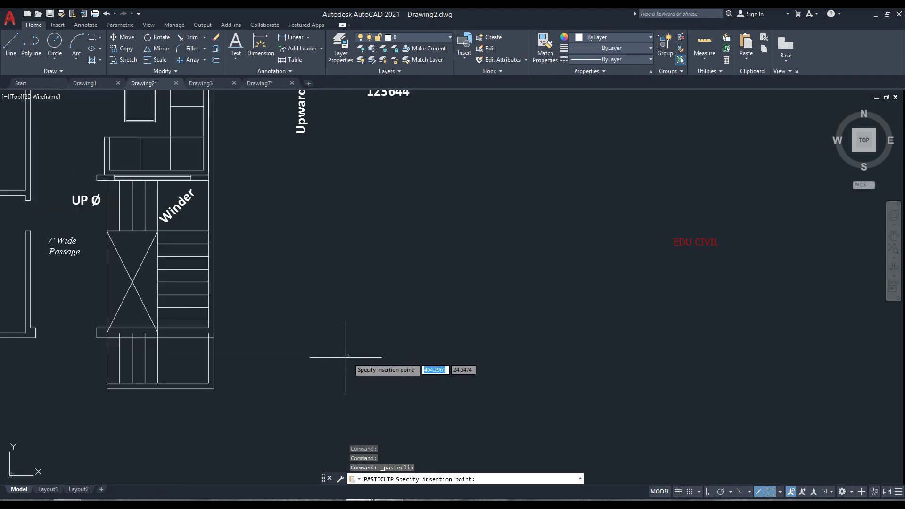
left_click(343, 378)
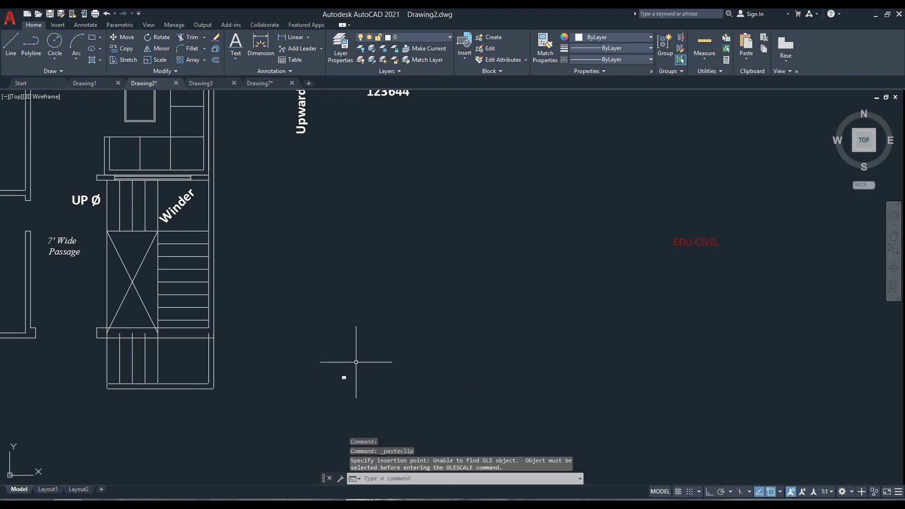
scroll(317, 400, "up", 5)
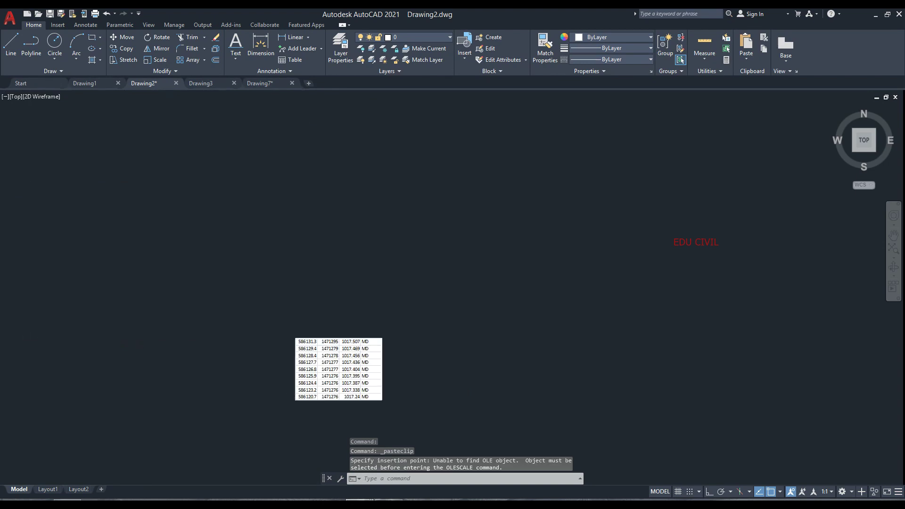
scroll(331, 382, "up", 4)
Step: Select the pasted survey table and stretch its top-right corner outward twice
middle_click_drag(354, 342, 396, 291)
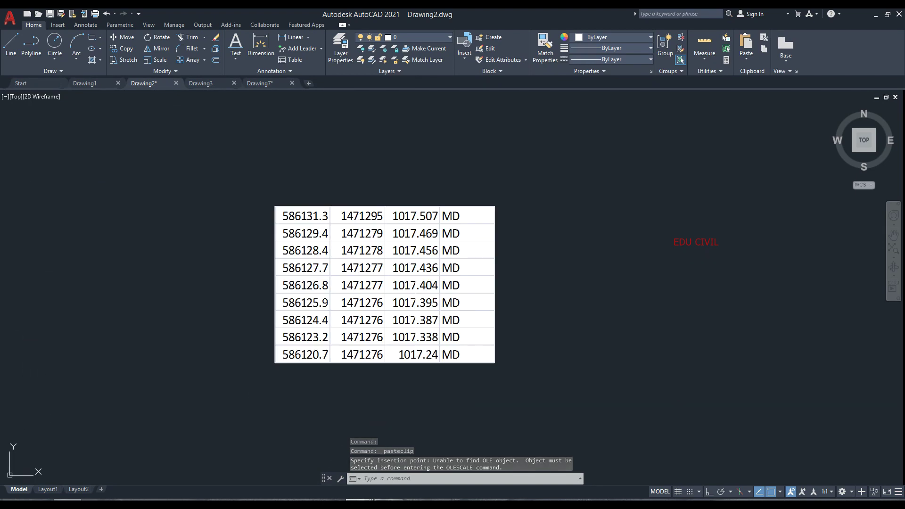
left_click(434, 206)
left_click(494, 206)
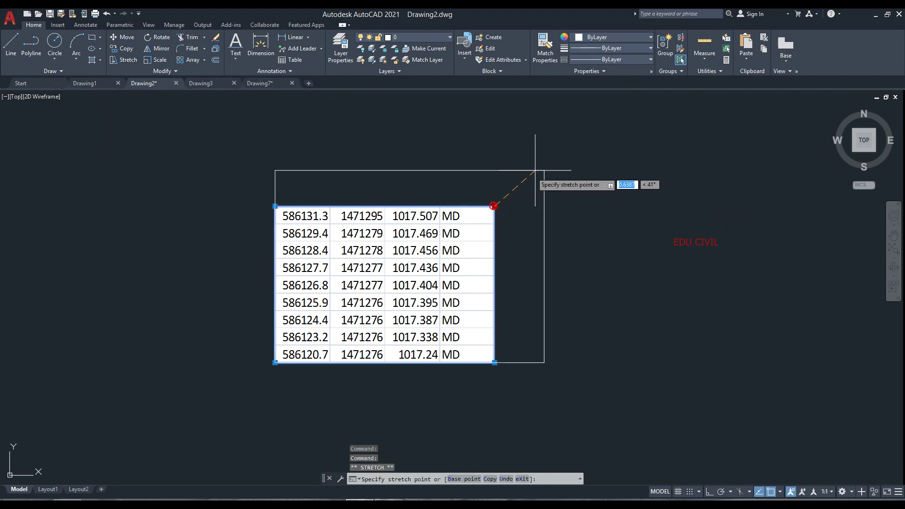
left_click(663, 90)
middle_click_drag(589, 222, 466, 264)
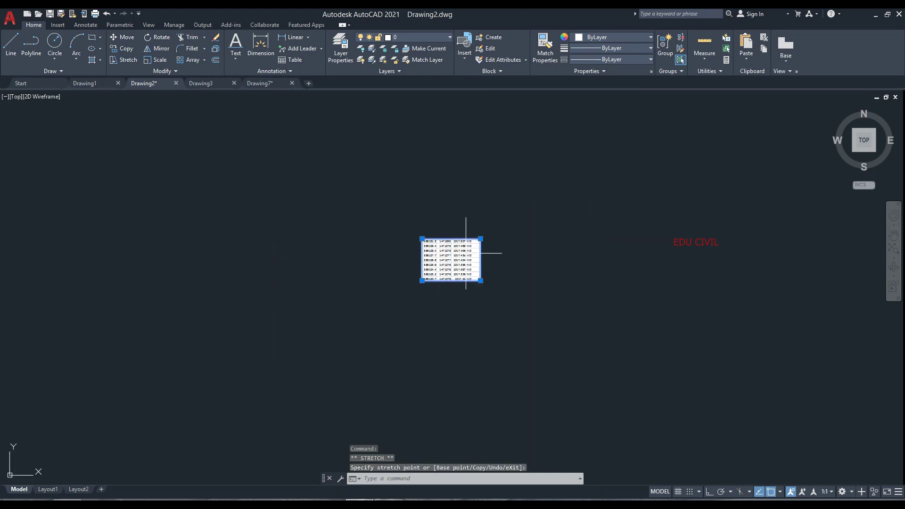
left_click(478, 240)
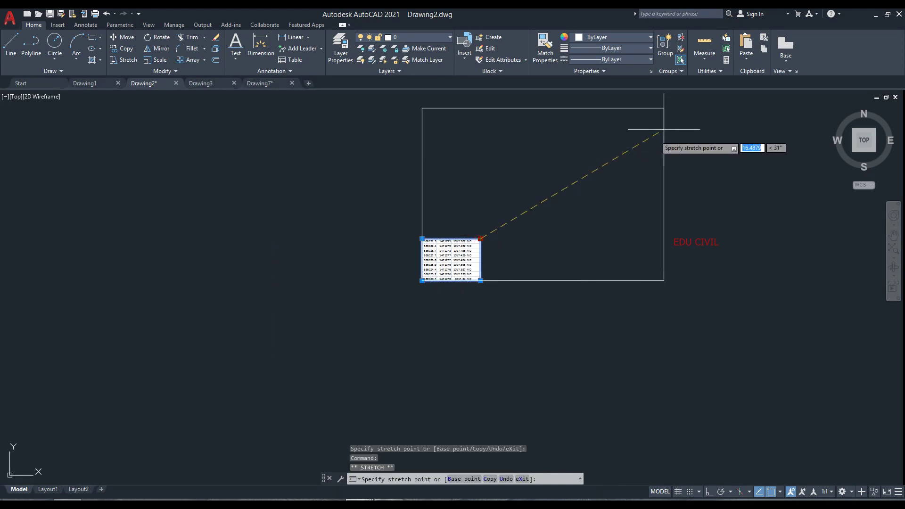
left_click(712, 117)
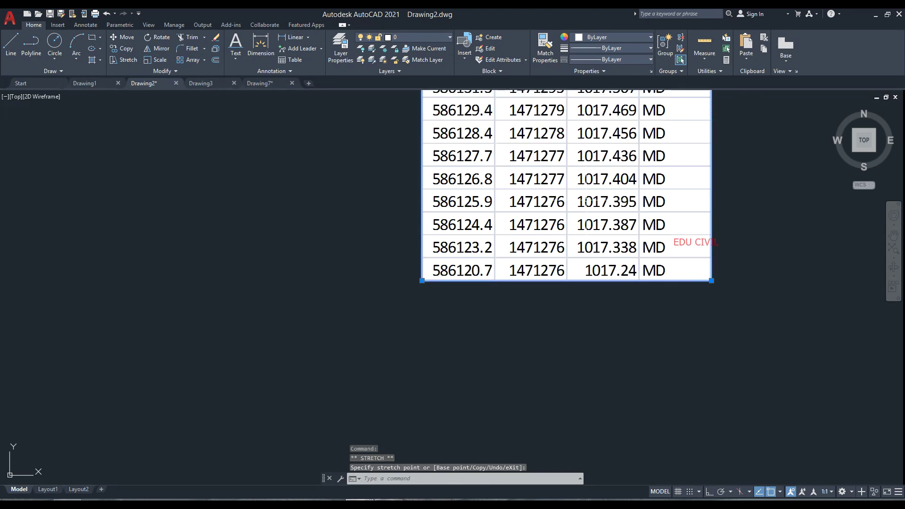
Step: Stretch the table's top-right corner once more to enlarge it further
scroll(469, 299, "down", 4)
scroll(445, 276, "up", 6)
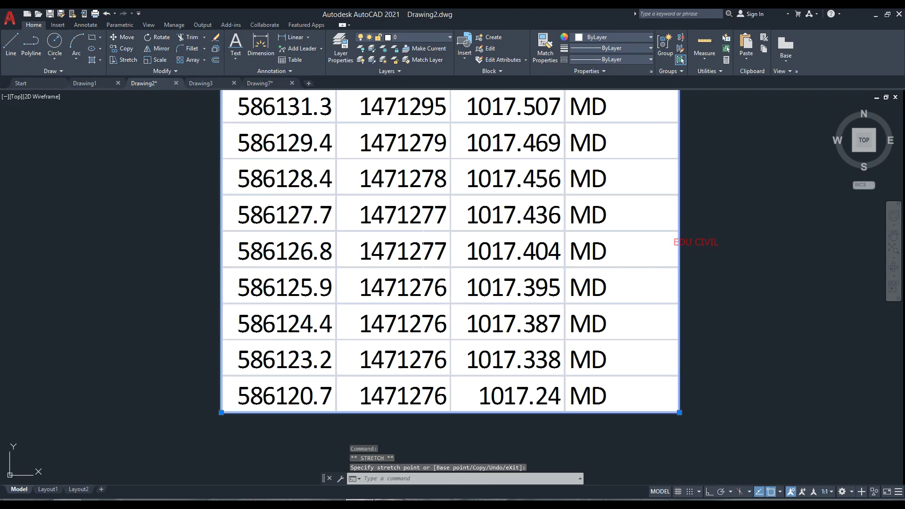
scroll(446, 276, "down", 2)
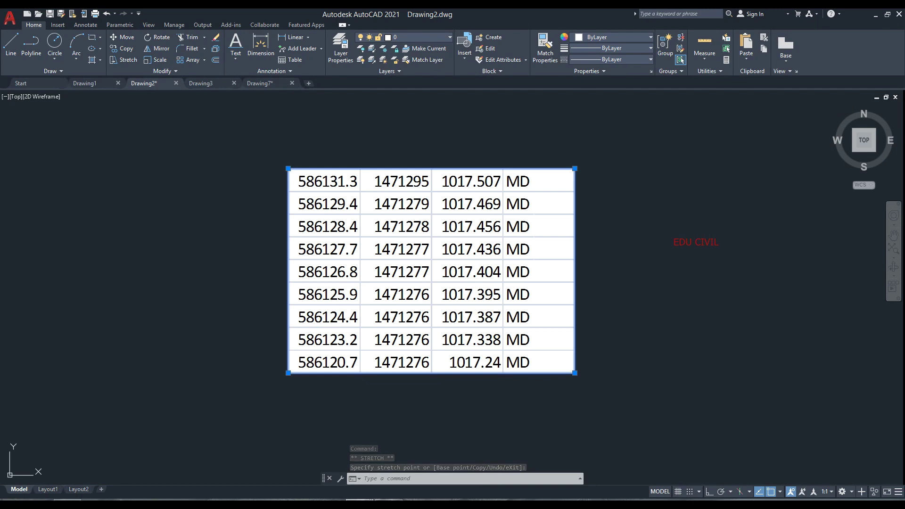
left_click(575, 168)
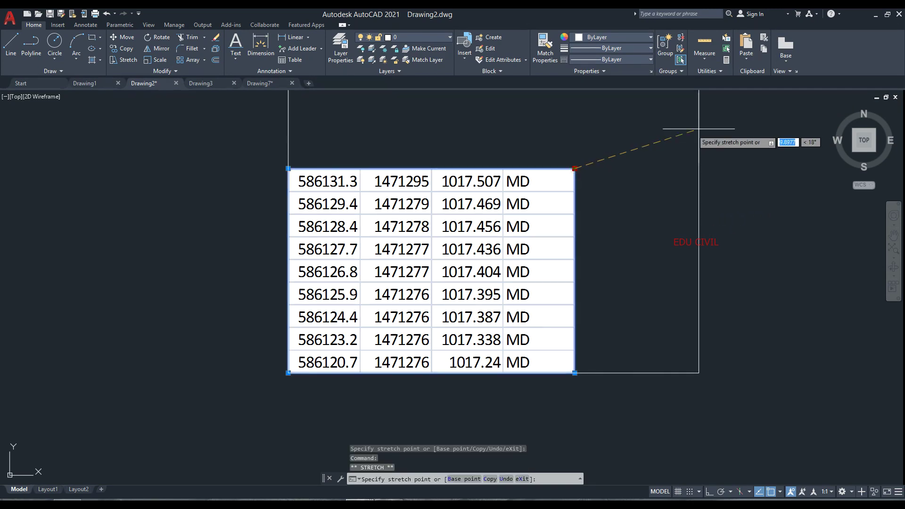
left_click(738, 169)
Step: Window-select beside the table, clear the selection with Esc, and recenter the table
scroll(576, 266, "down", 8)
middle_click_drag(554, 265, 539, 284)
scroll(541, 269, "up", 3)
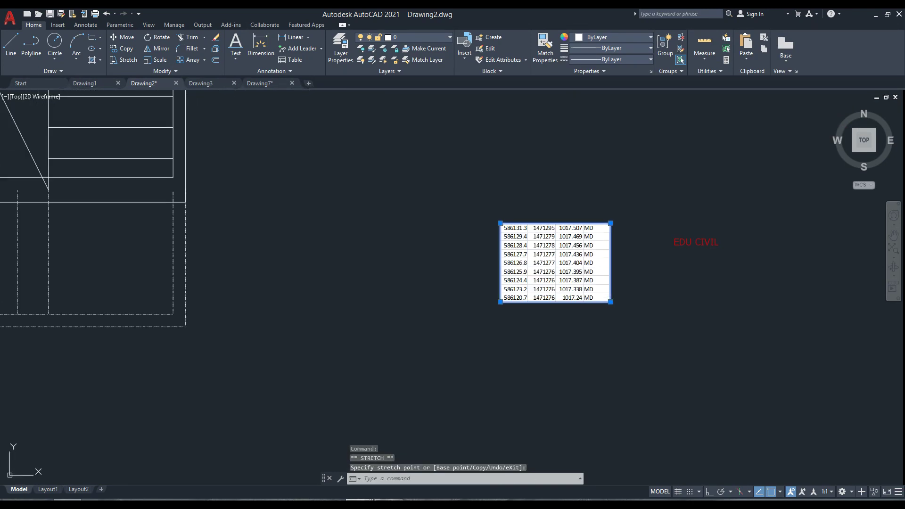
scroll(541, 269, "up", 5)
left_click(802, 251)
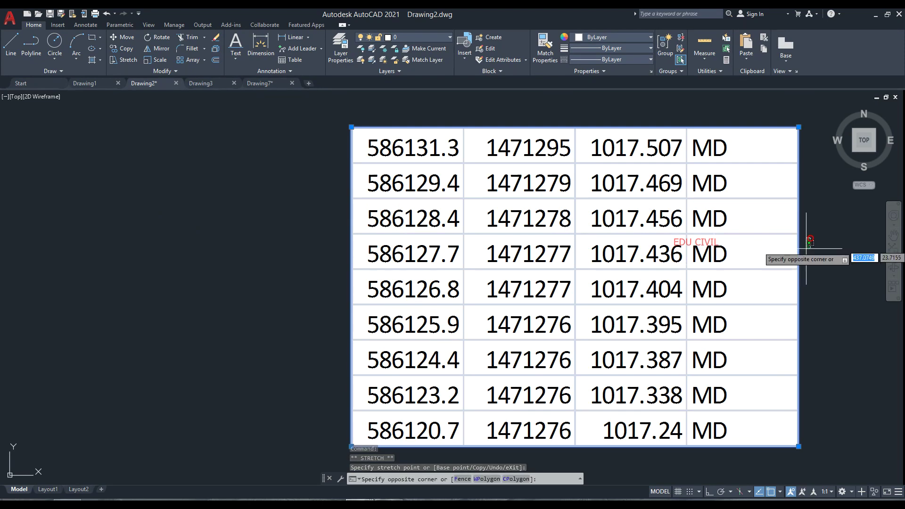
left_click(787, 285)
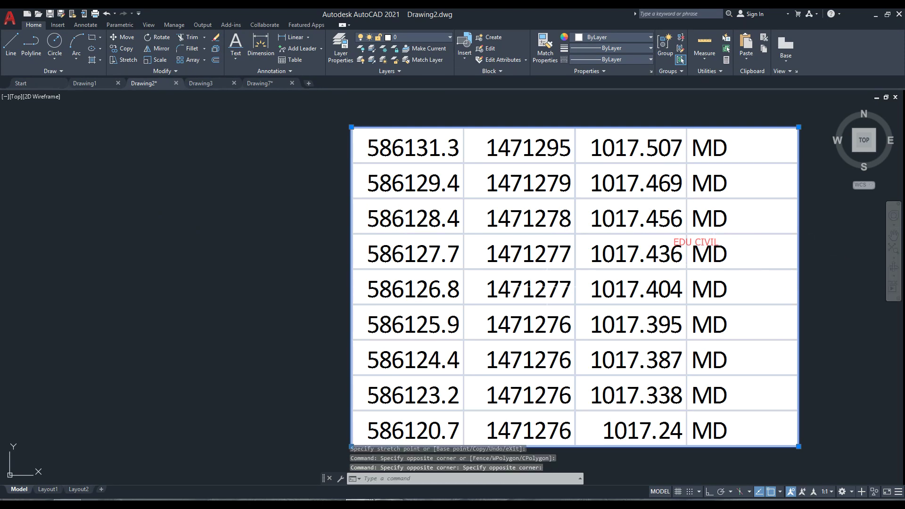
key("Escape")
scroll(192, 303, "down", 2)
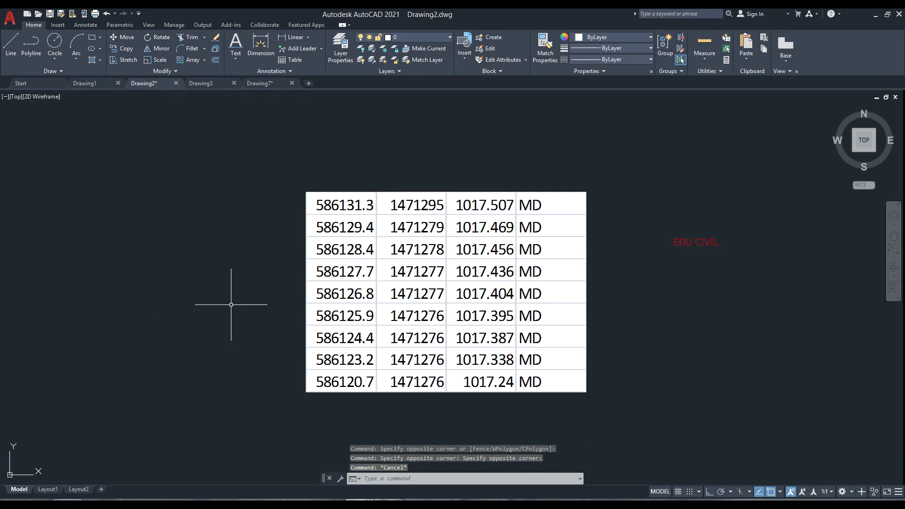
scroll(228, 303, "down", 2)
middle_click_drag(235, 307, 247, 292)
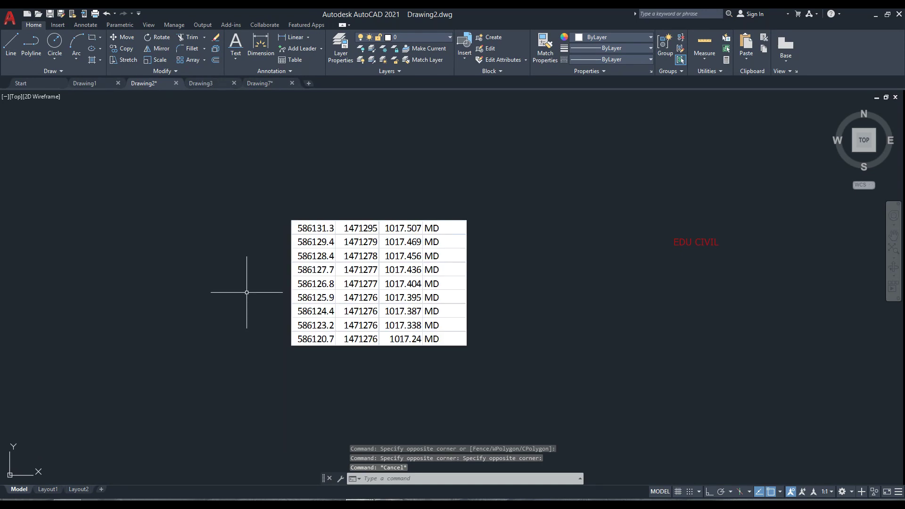